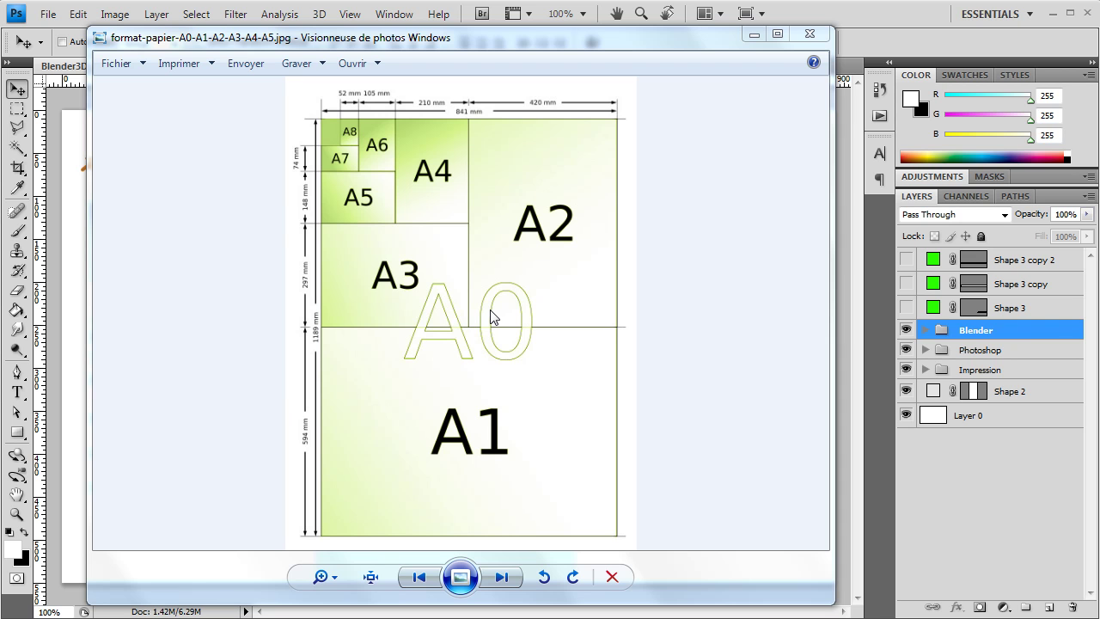
click(751, 39)
Step: Minimize the paper size chart and make Shape 3 visible to highlight 'format A2 594*420mm' in green
click(751, 39)
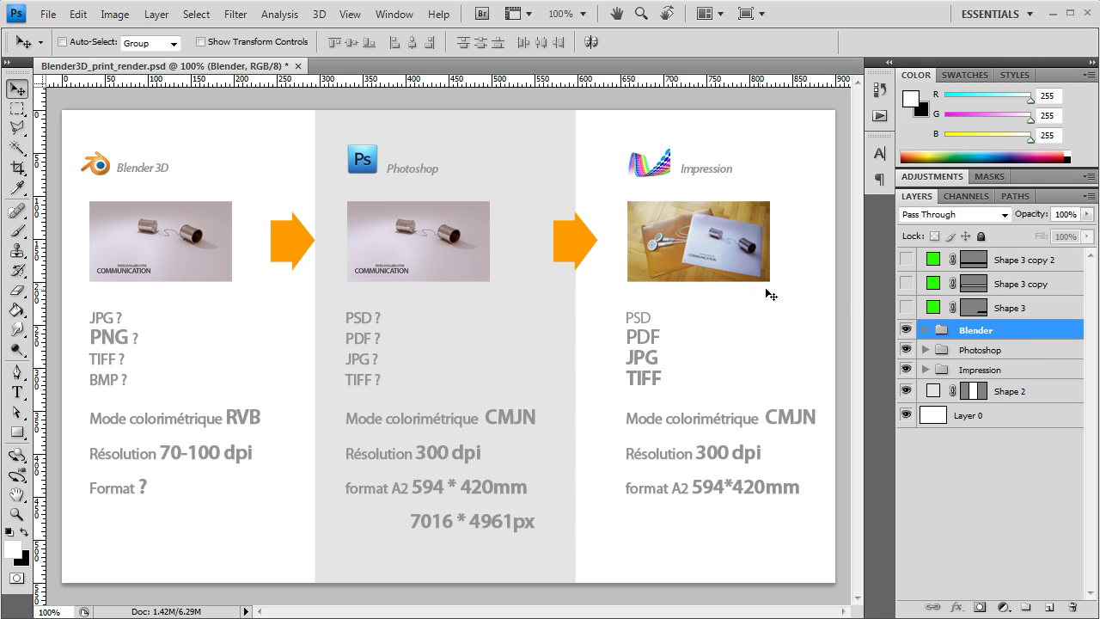
click(906, 308)
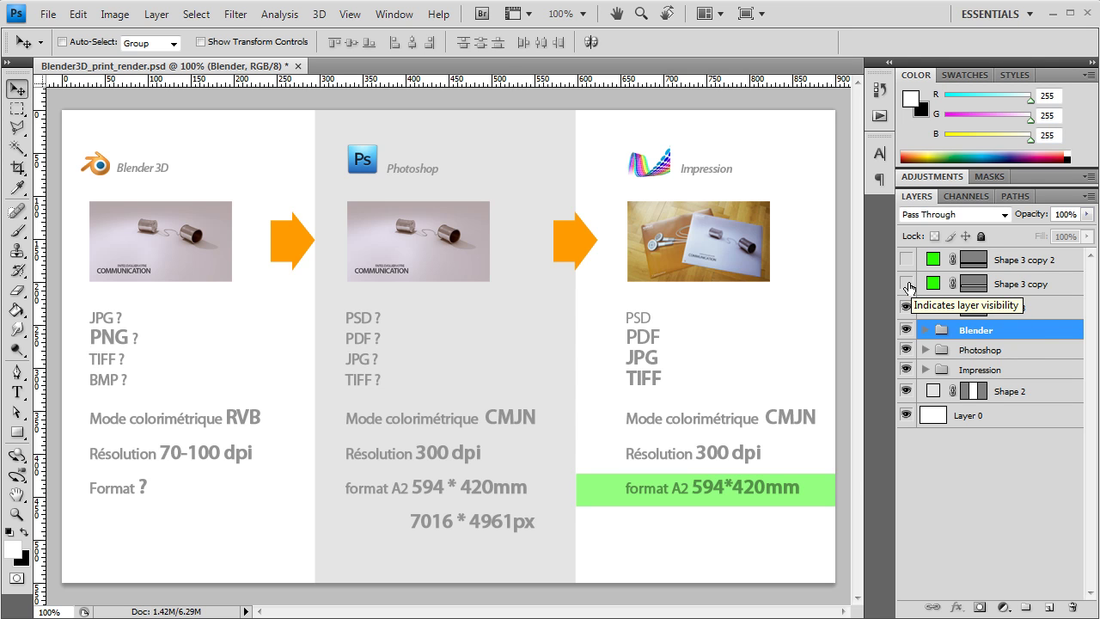
Step: Make layer Shape 3 copy visible so a green band sits behind the Mode colorimétrique row
click(908, 287)
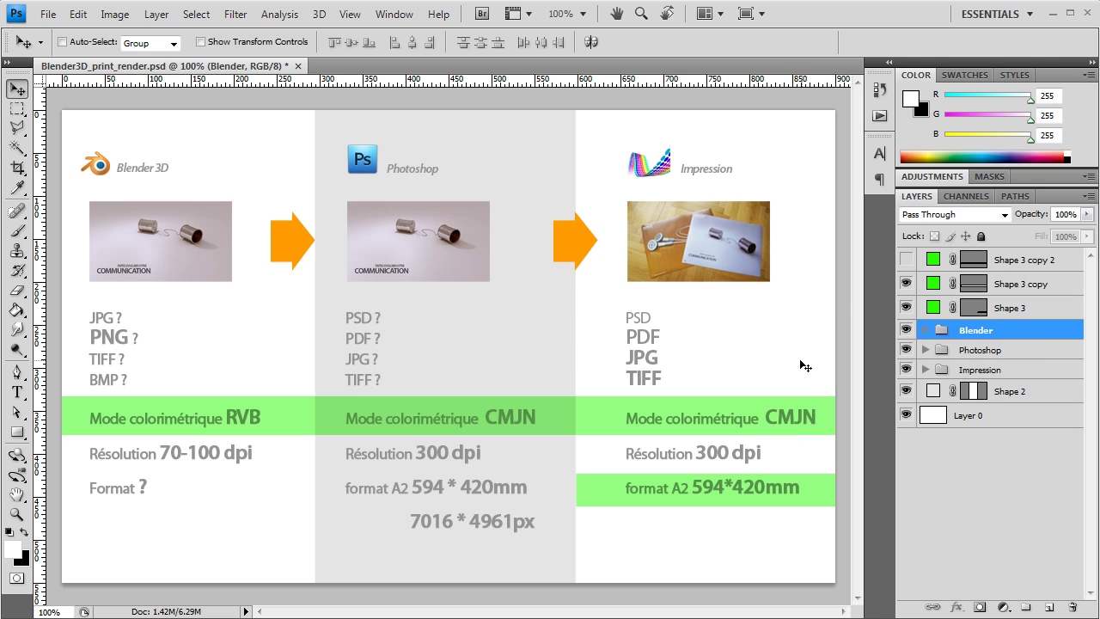
Step: Make layer Shape 3 copy 2 visible to add a green band behind the Résolution row
click(906, 261)
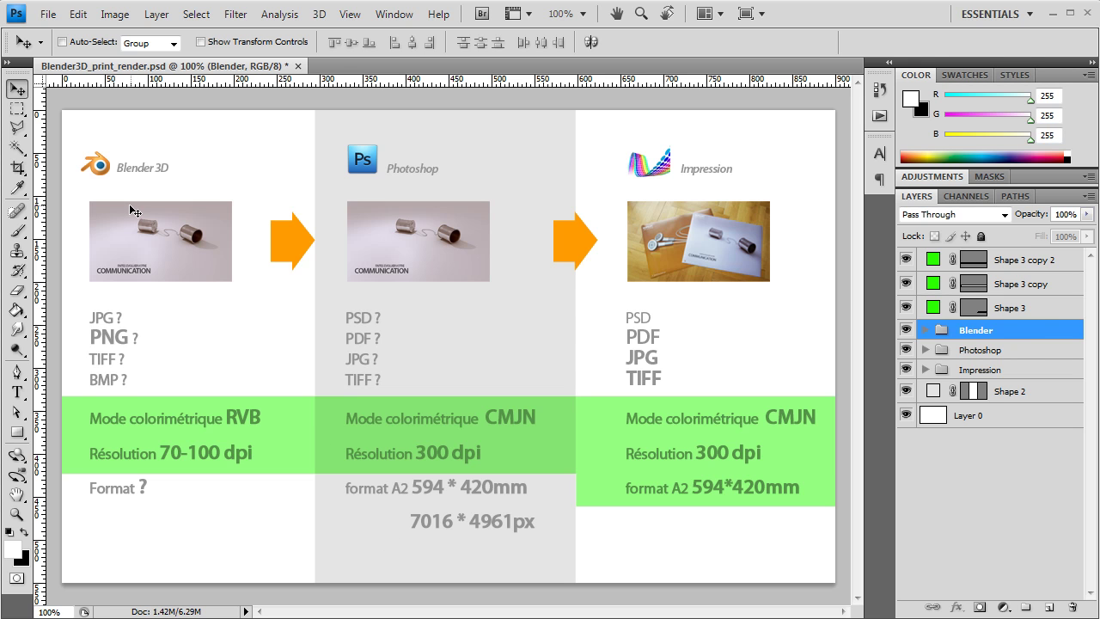
Step: Create a new 594 × 420 mm document at 300 pixels/inch in CMYK Color
click(49, 17)
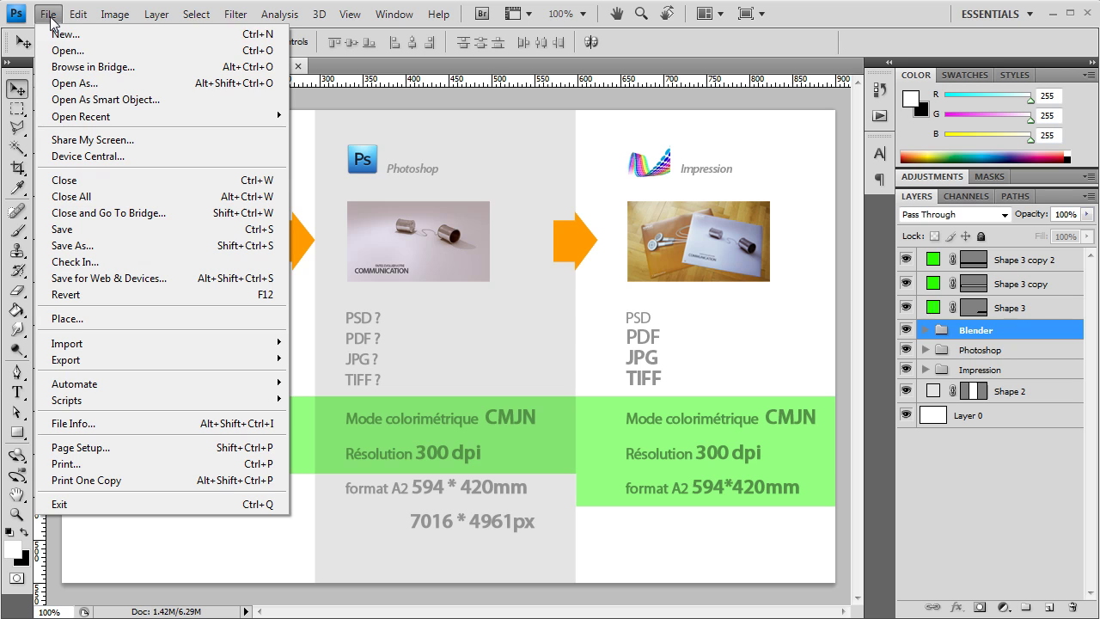
click(65, 33)
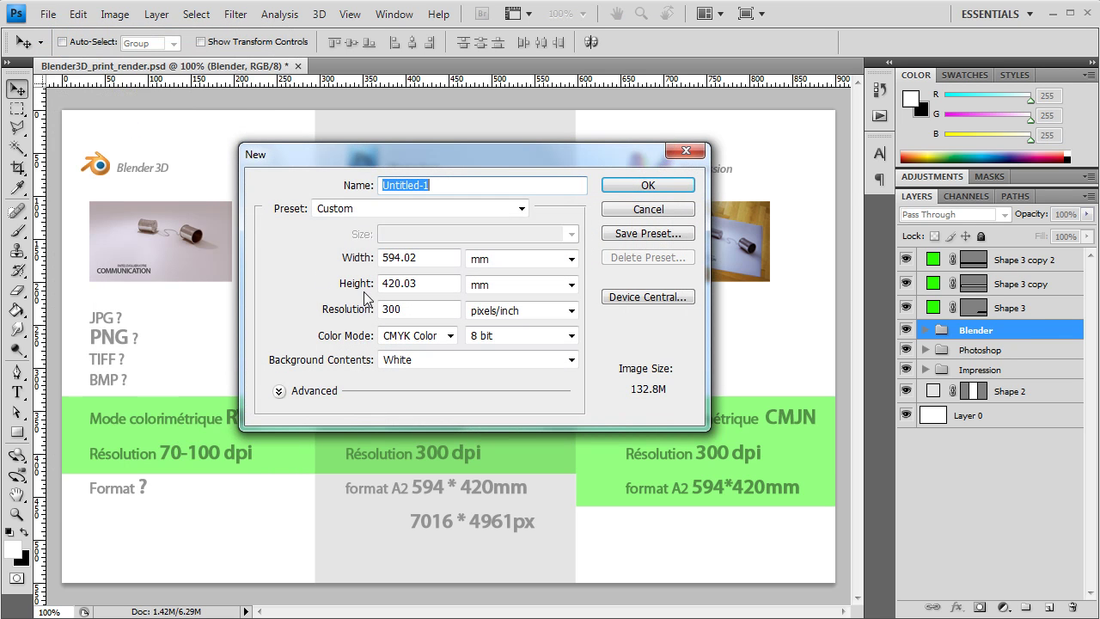
double_click(435, 257)
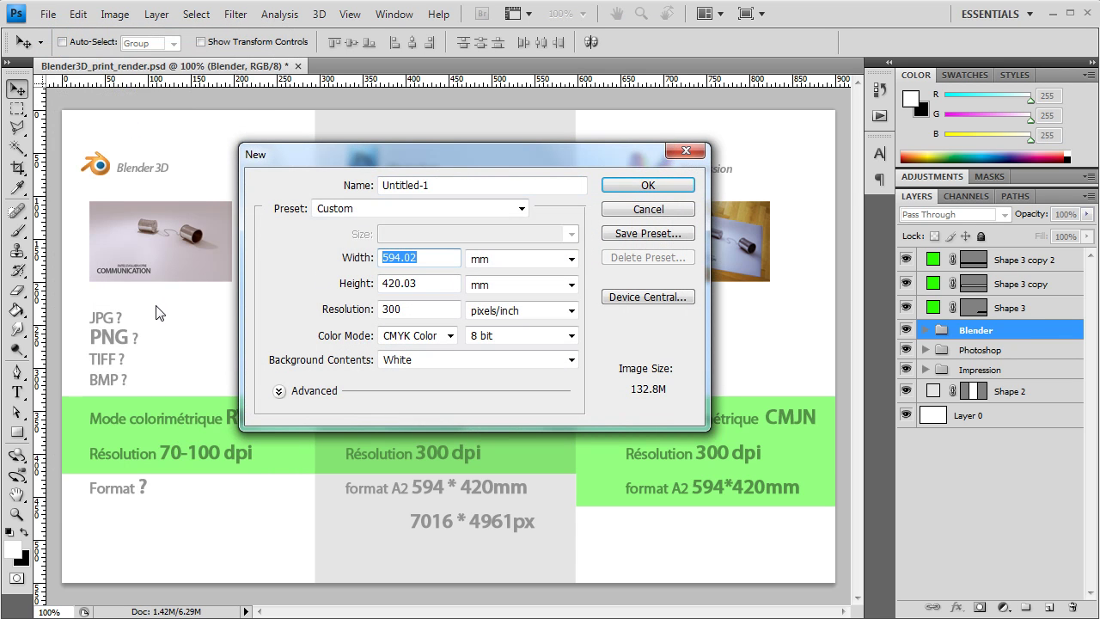
text(594)
click(439, 283)
double_click(439, 283)
text(420)
click(319, 309)
text(300)
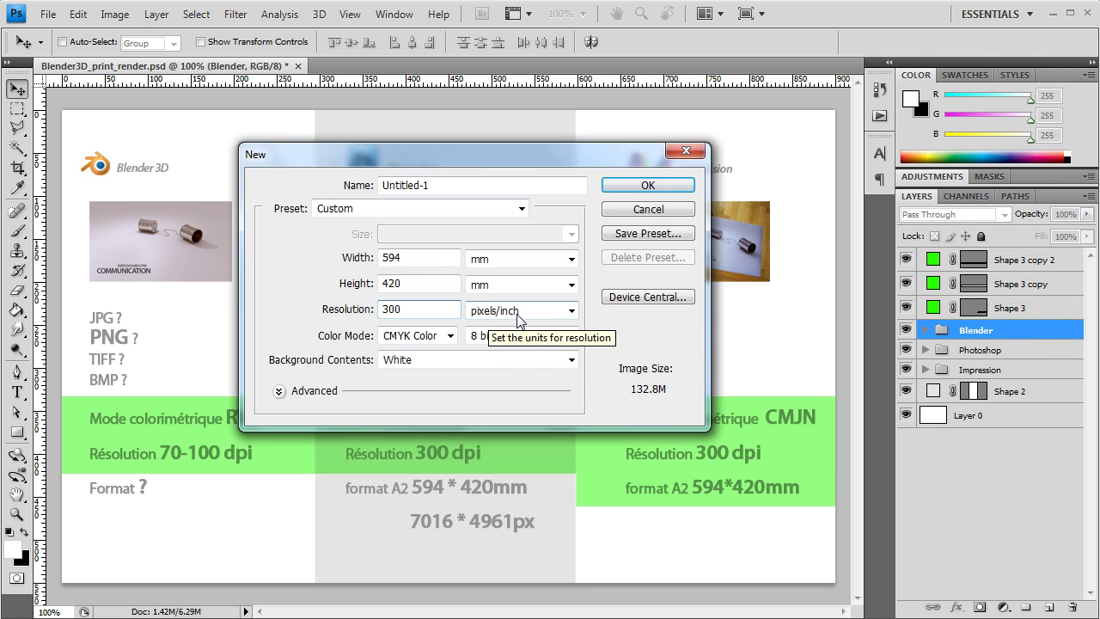
click(449, 336)
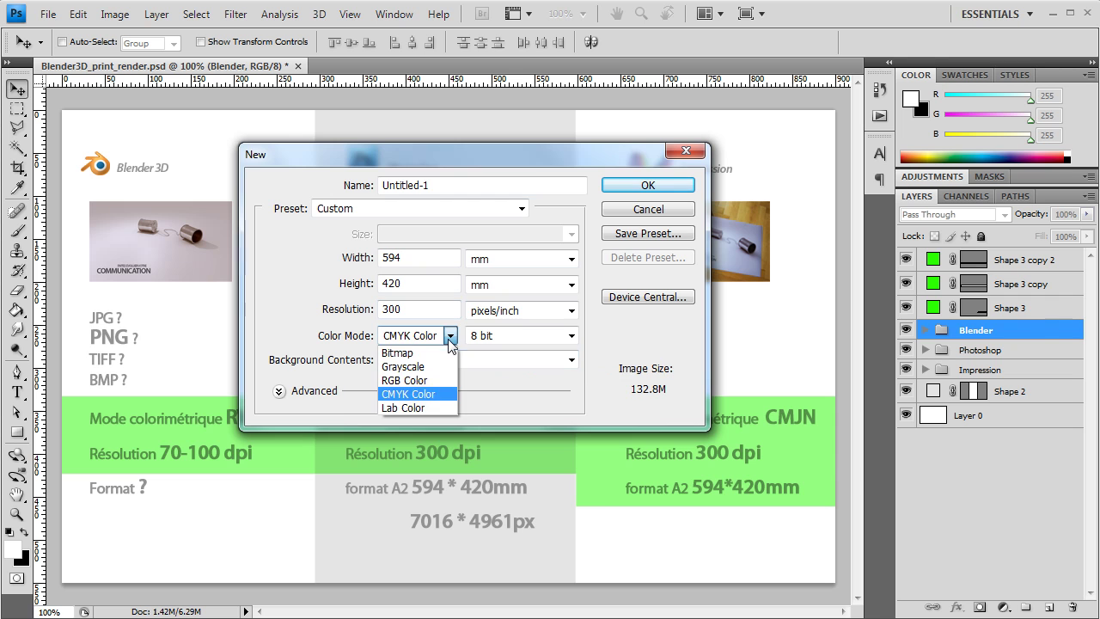
click(401, 397)
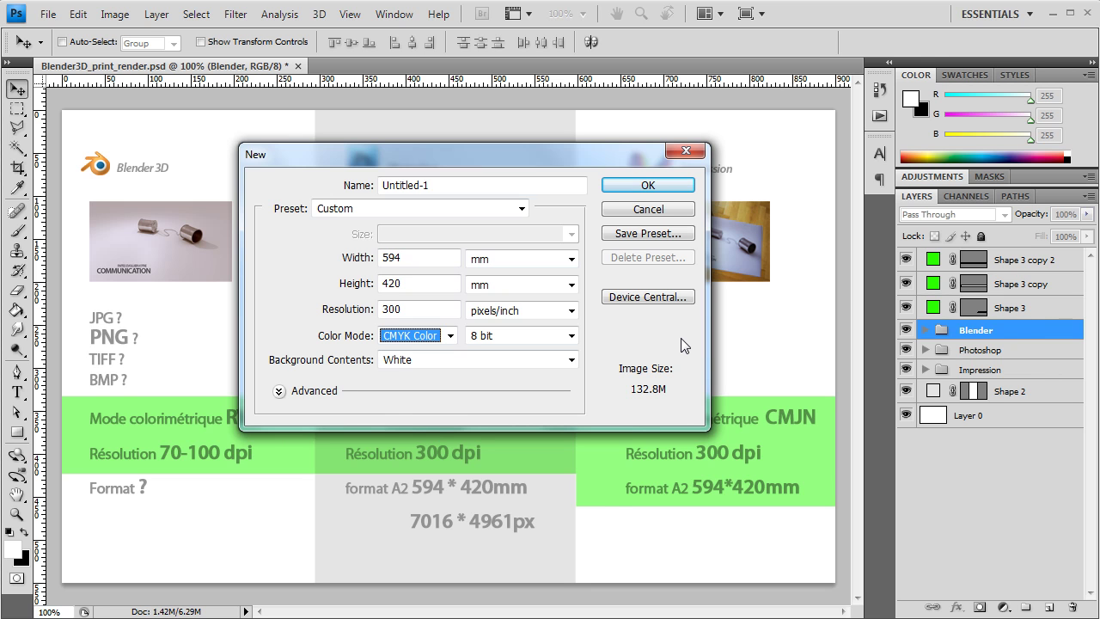
click(621, 182)
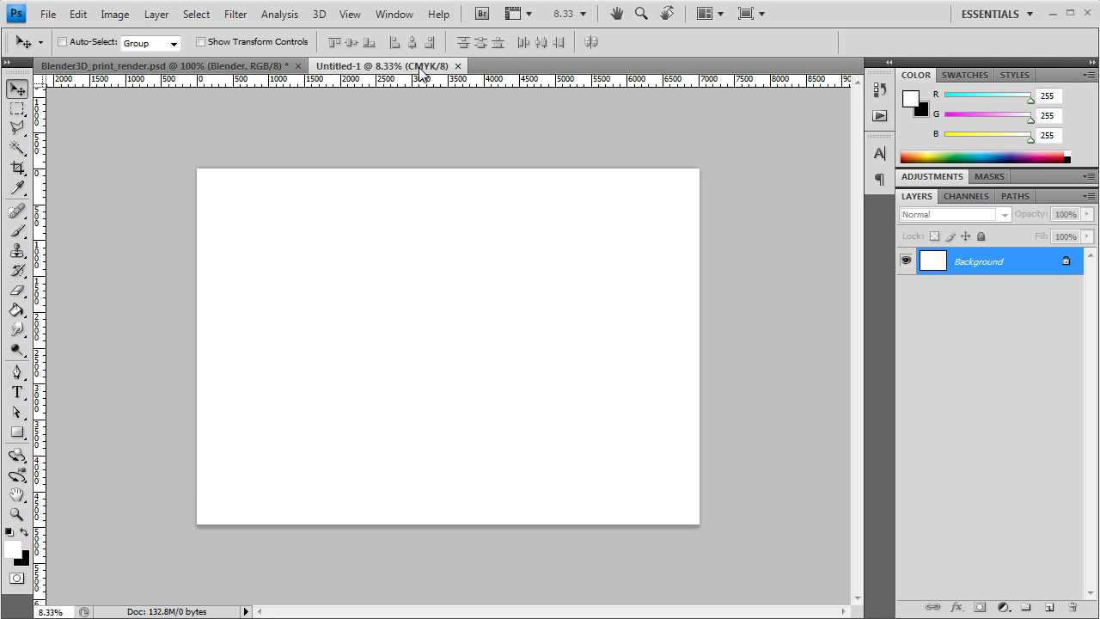
Step: Check in Image Size that the 59.4 × 42 cm canvas is 7016 × 4961 pixels
click(108, 17)
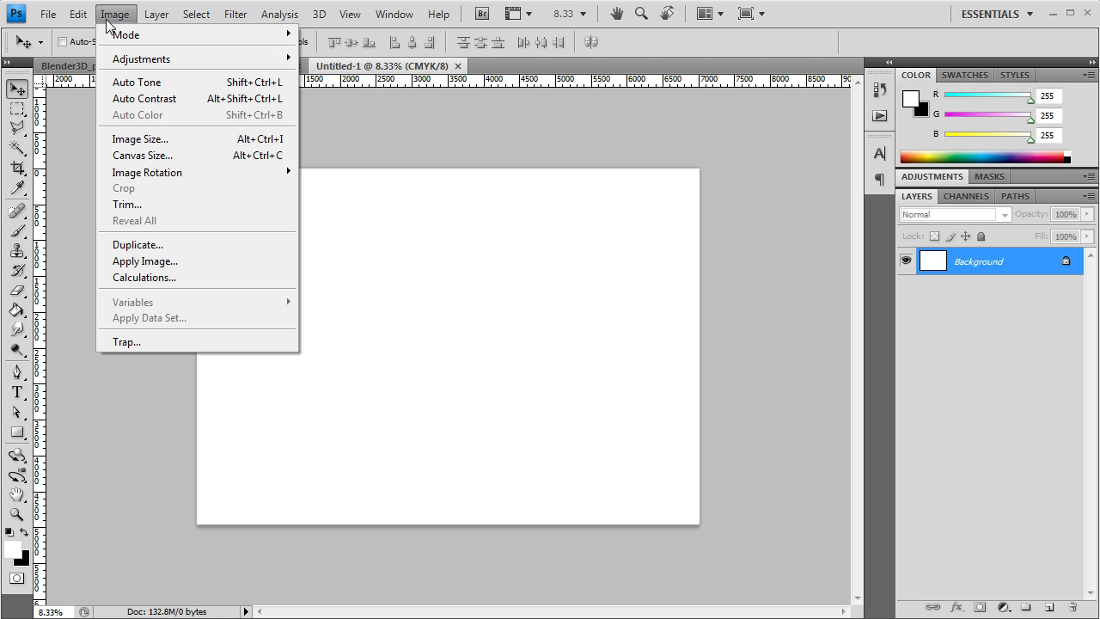
click(129, 139)
drag(128, 163, 454, 185)
click(404, 242)
click(401, 323)
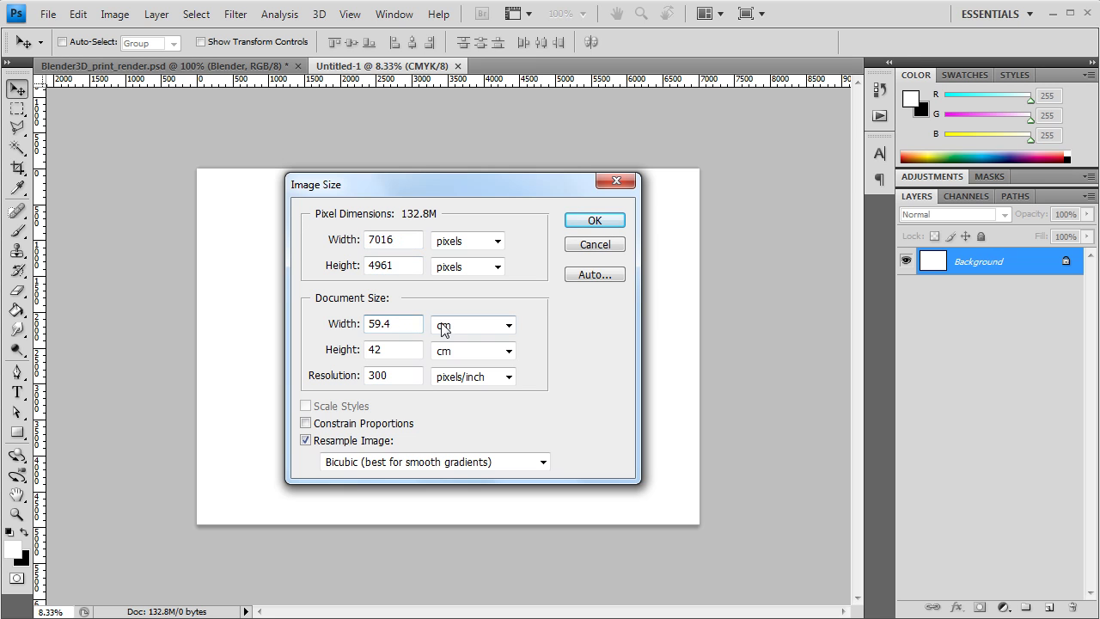
click(401, 351)
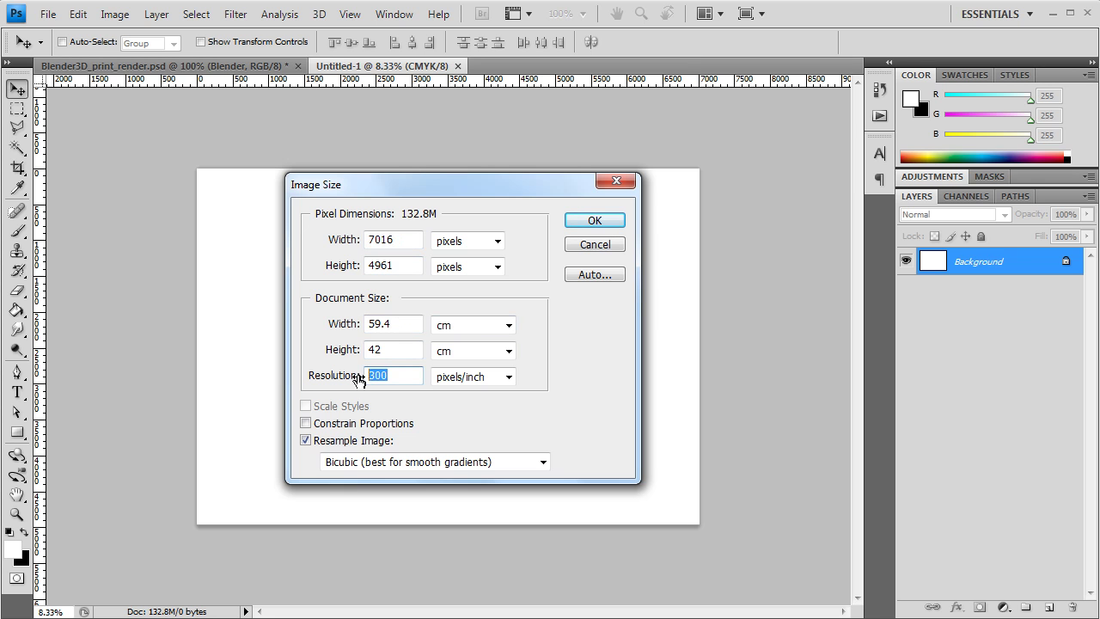
double_click(376, 240)
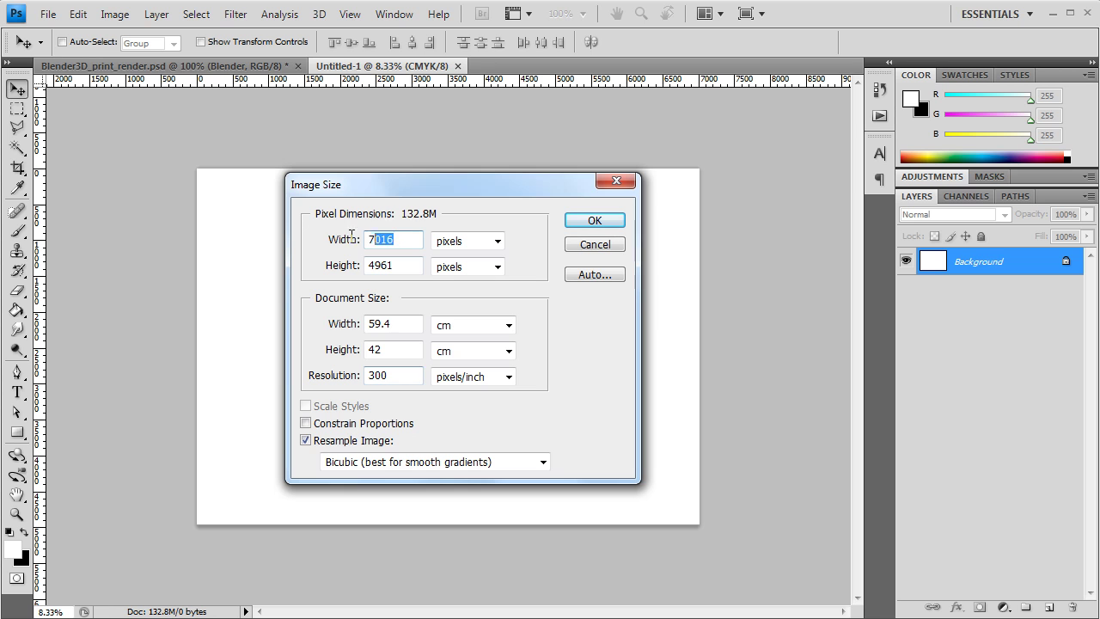
double_click(404, 267)
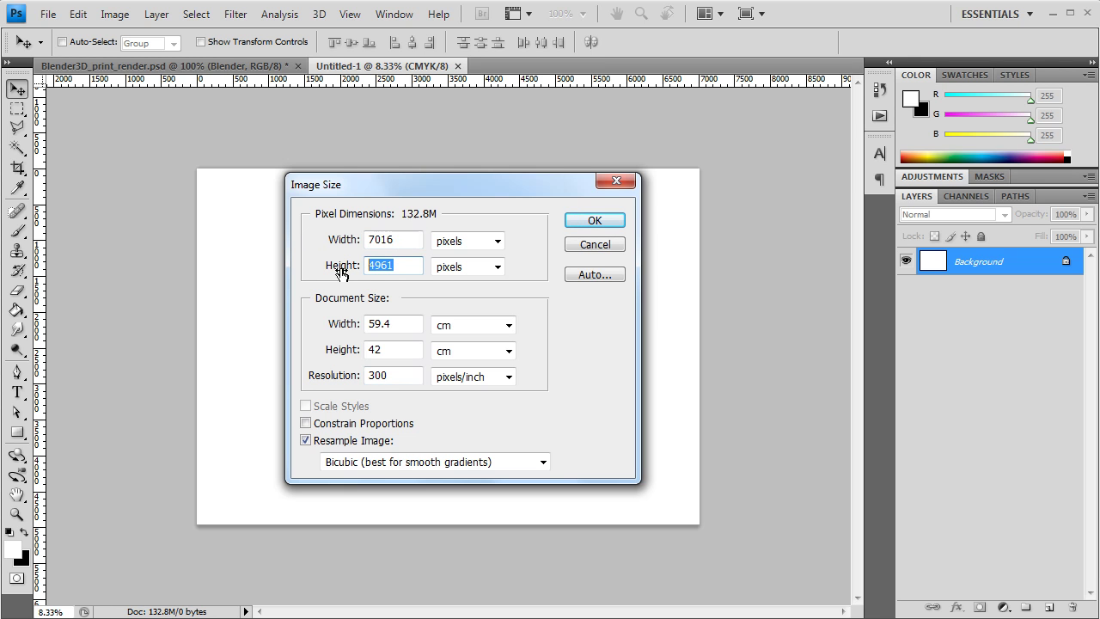
double_click(406, 240)
double_click(382, 267)
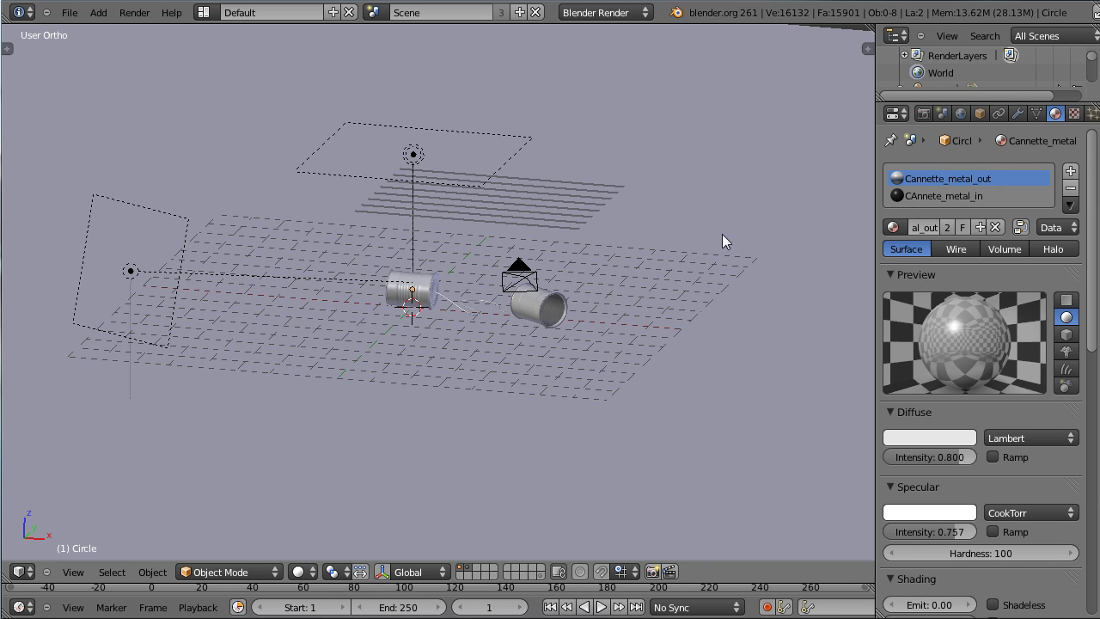
Step: Show the Render settings and keep the output as PNG, switching BW back to RGB
click(924, 114)
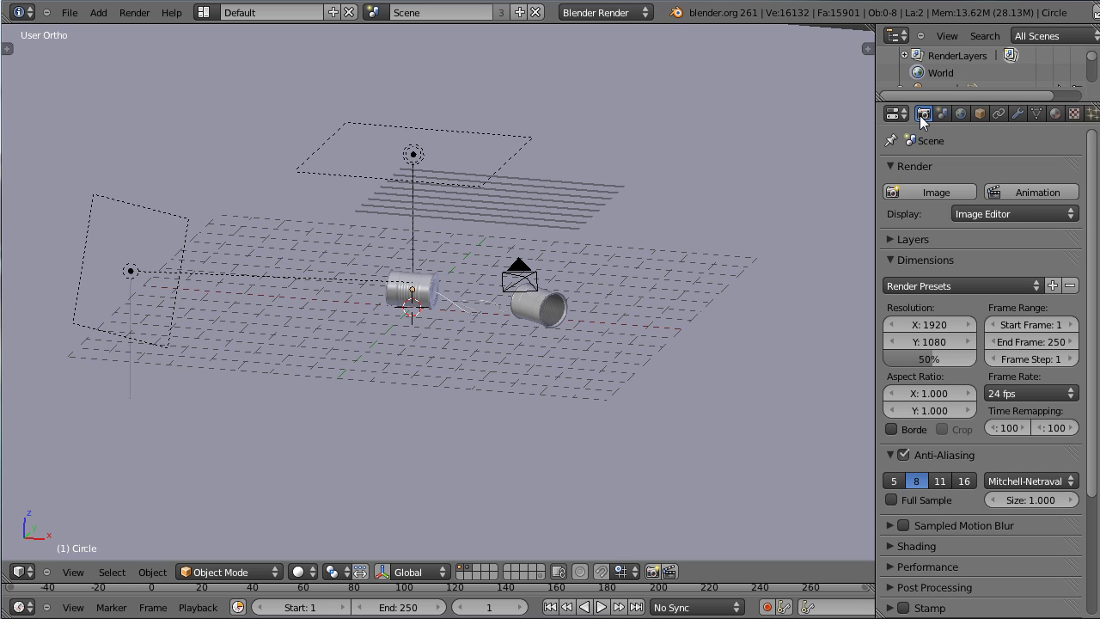
drag(1084, 168, 1073, 390)
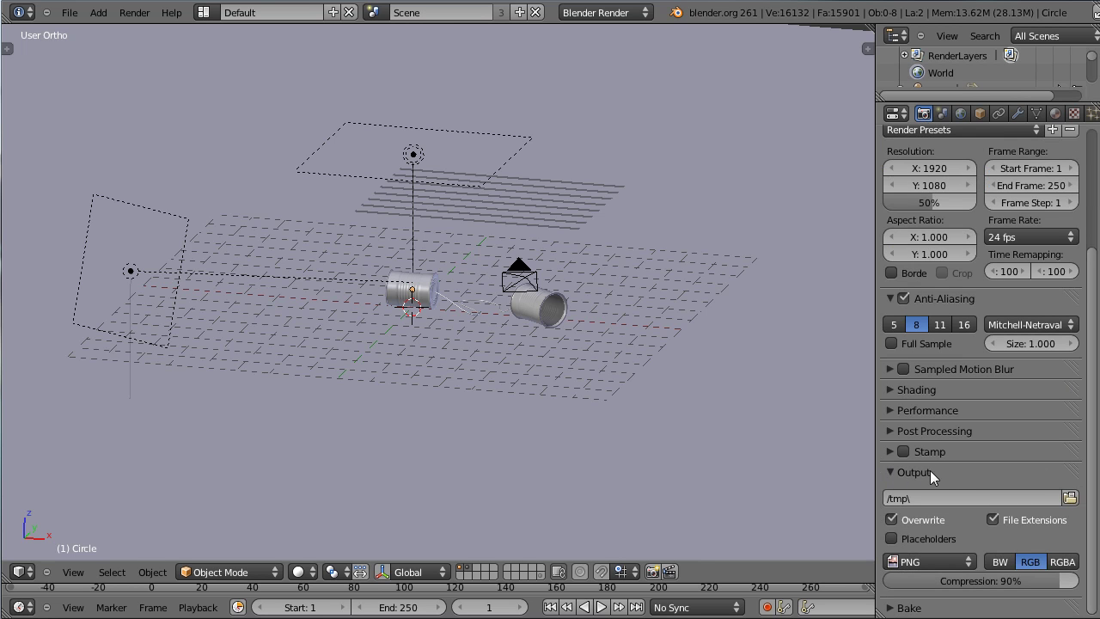
click(957, 560)
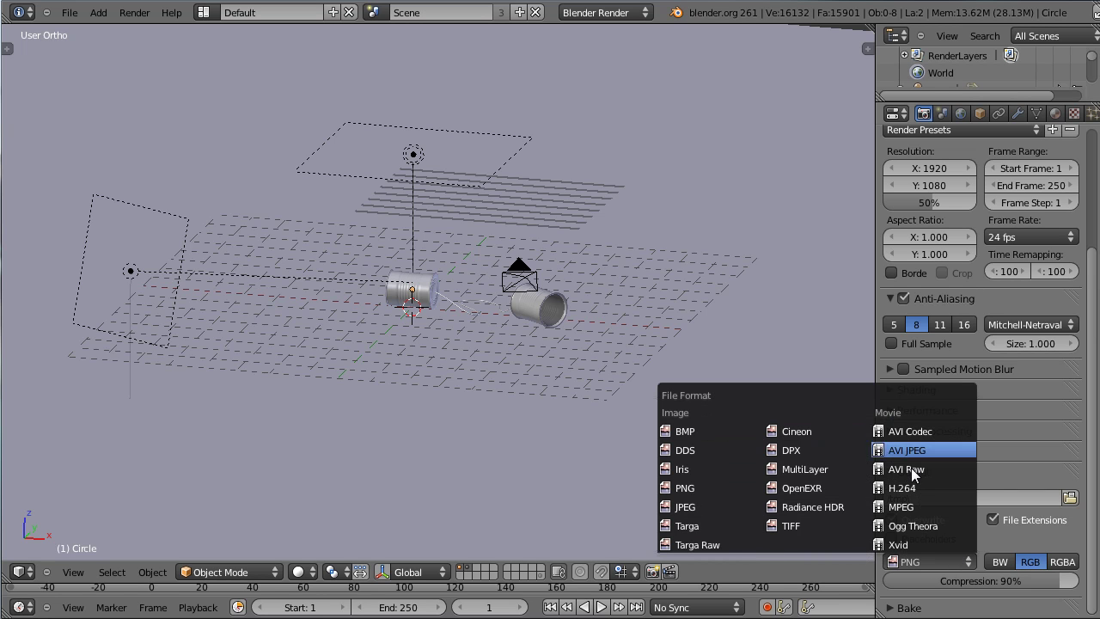
click(668, 490)
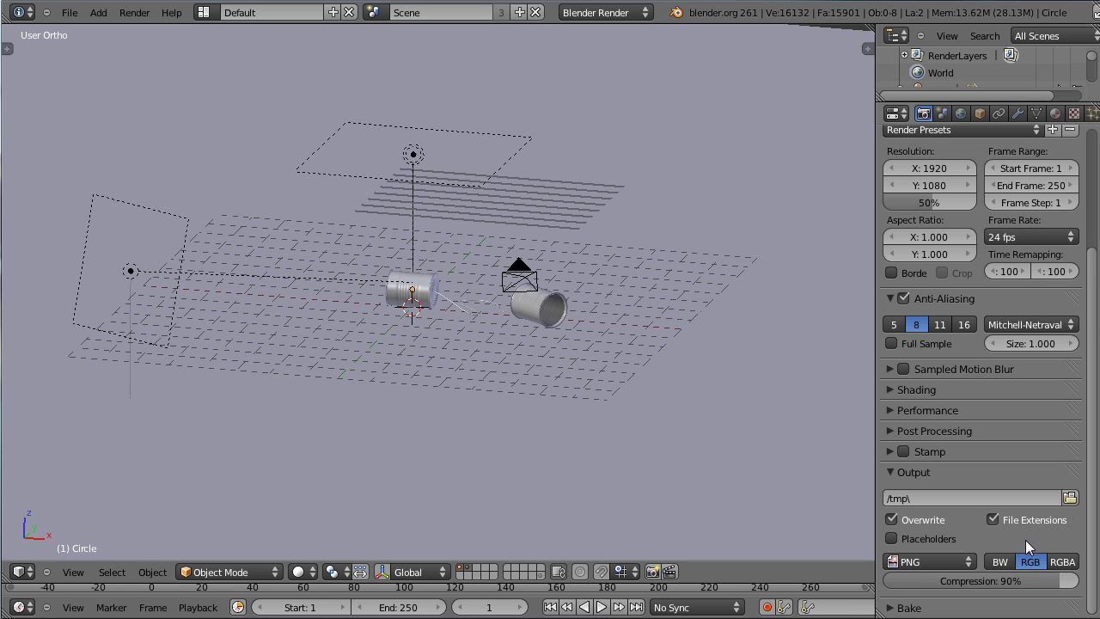
click(1002, 562)
click(1029, 563)
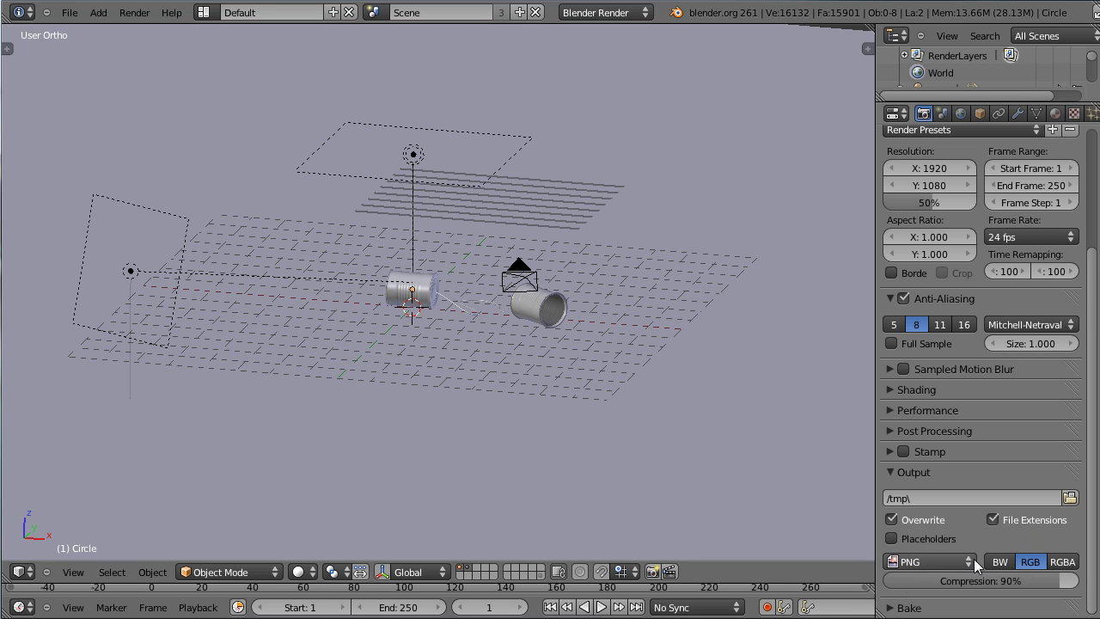
scroll(987, 470, up, 5)
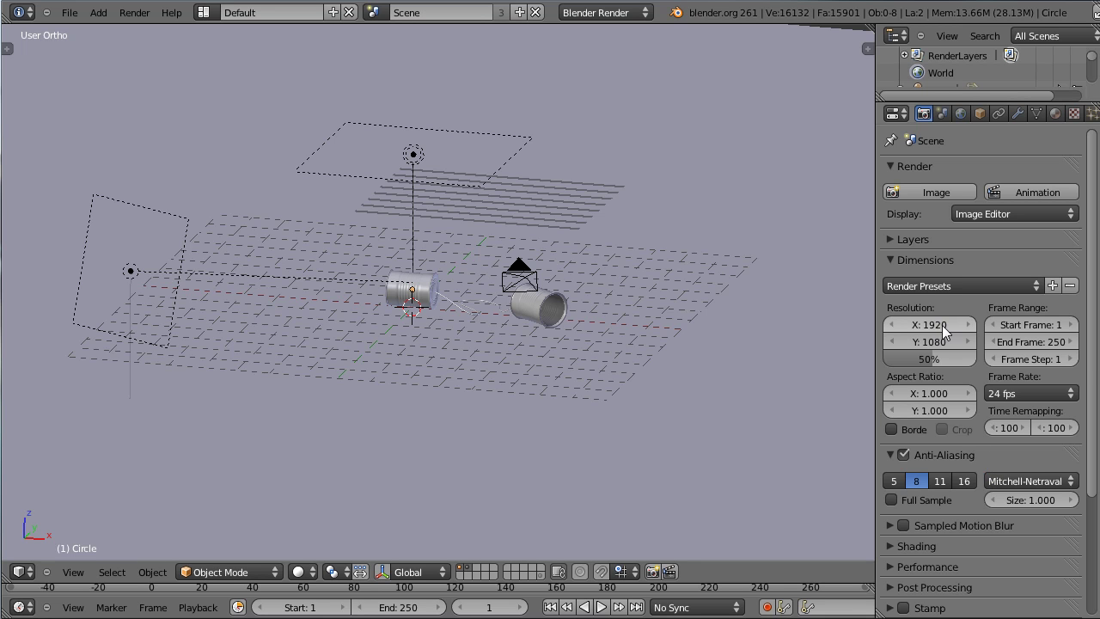
Step: Set the render resolution to 7016 × 4961 pixels and switch to camera view
click(935, 325)
text(7016)
key(Return)
click(948, 340)
text(49)
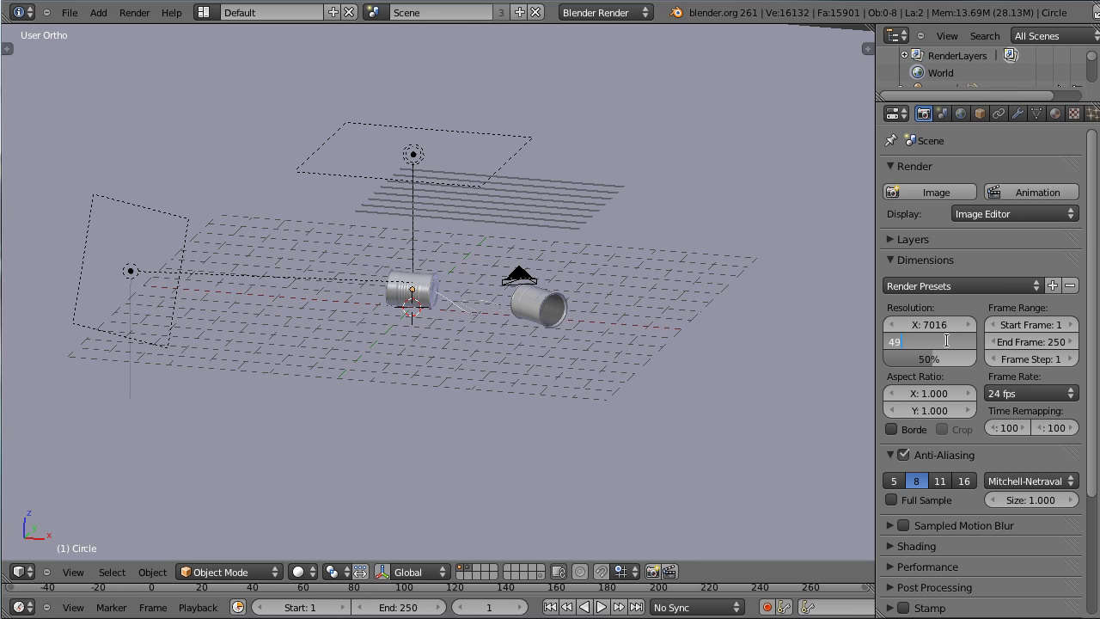
text(Y: 4961)
key(Return)
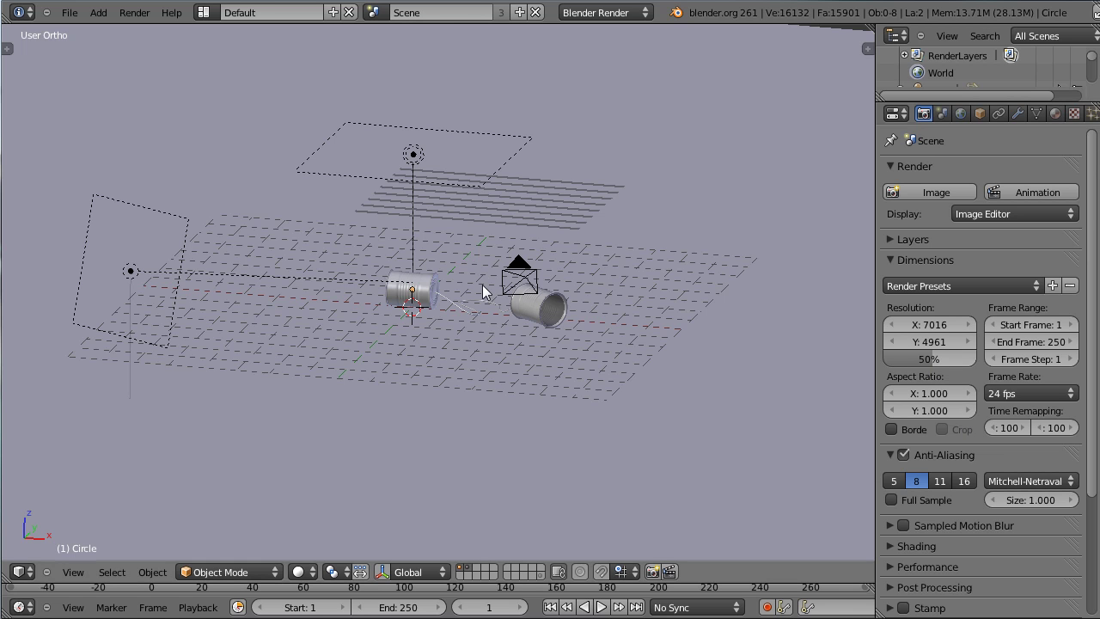
key(KP_0)
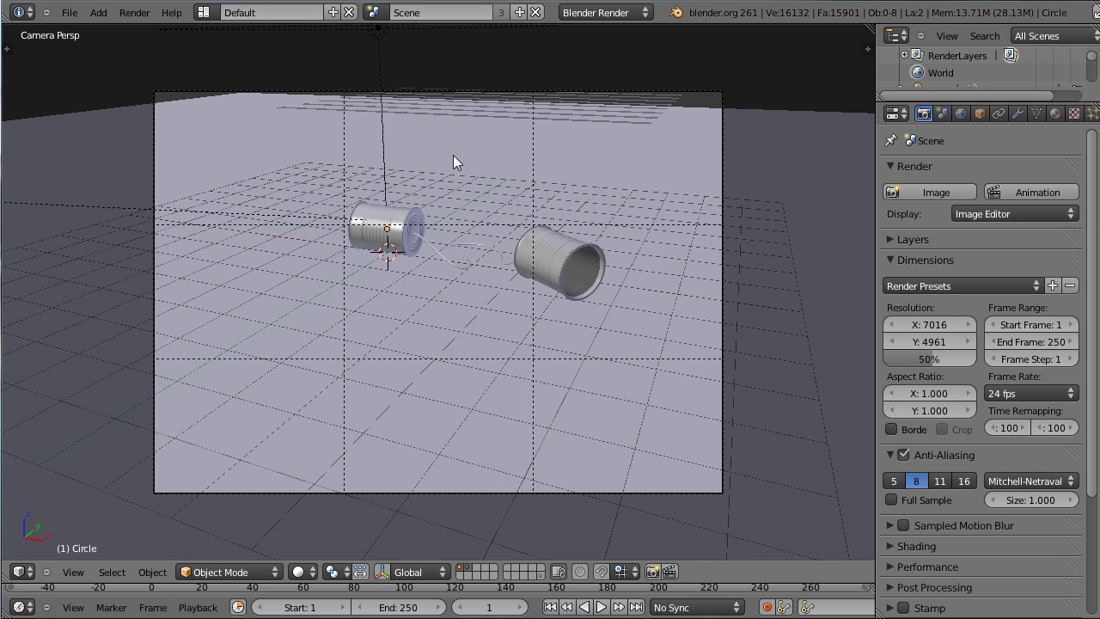
Step: Move the camera closer along its viewing axis to reframe the two tin cans
right_click(452, 110)
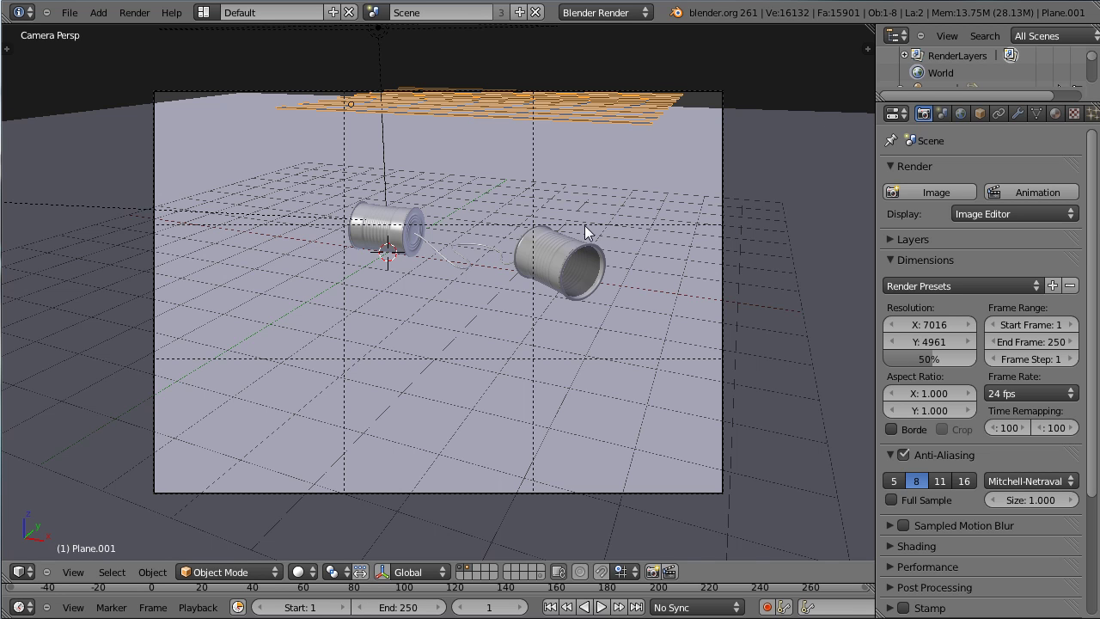
right_click(723, 189)
key(g)
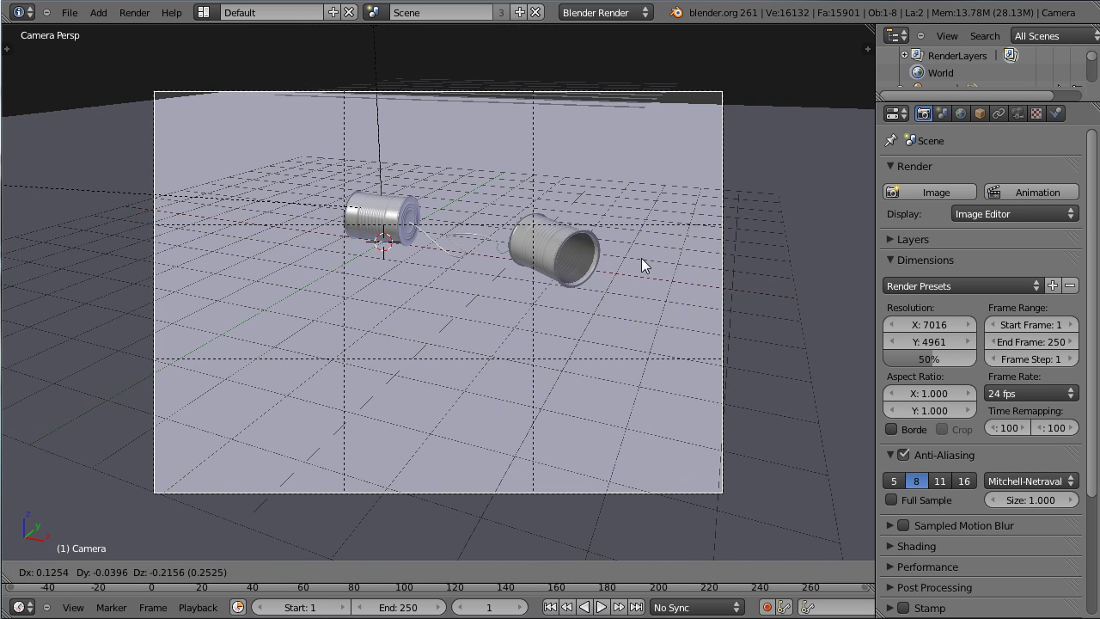
click(619, 284)
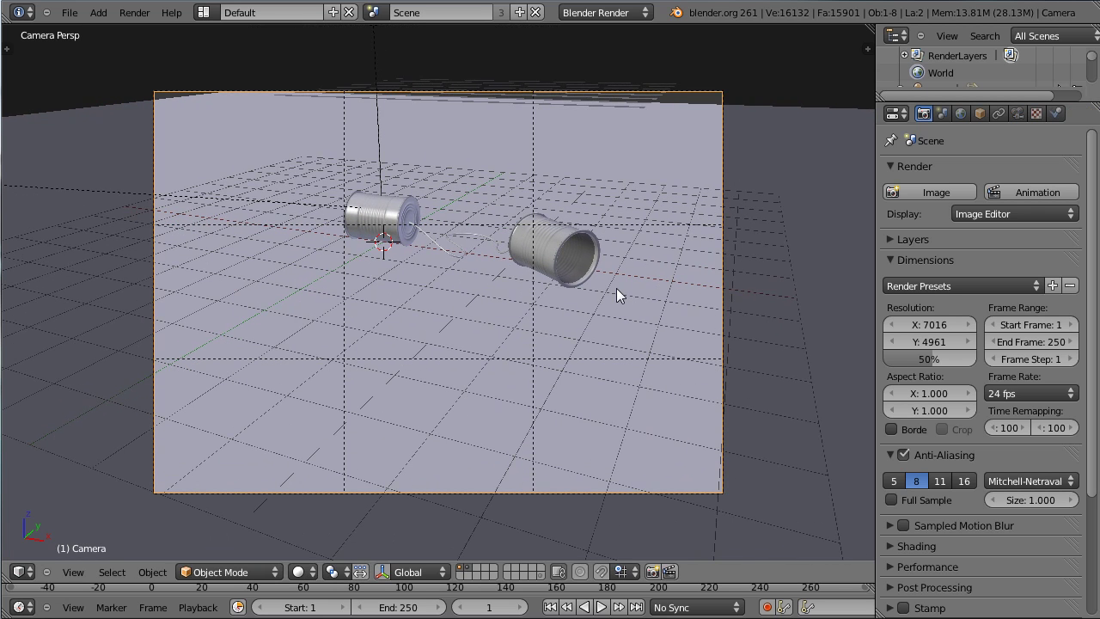
key(g)
key(z)
key(z)
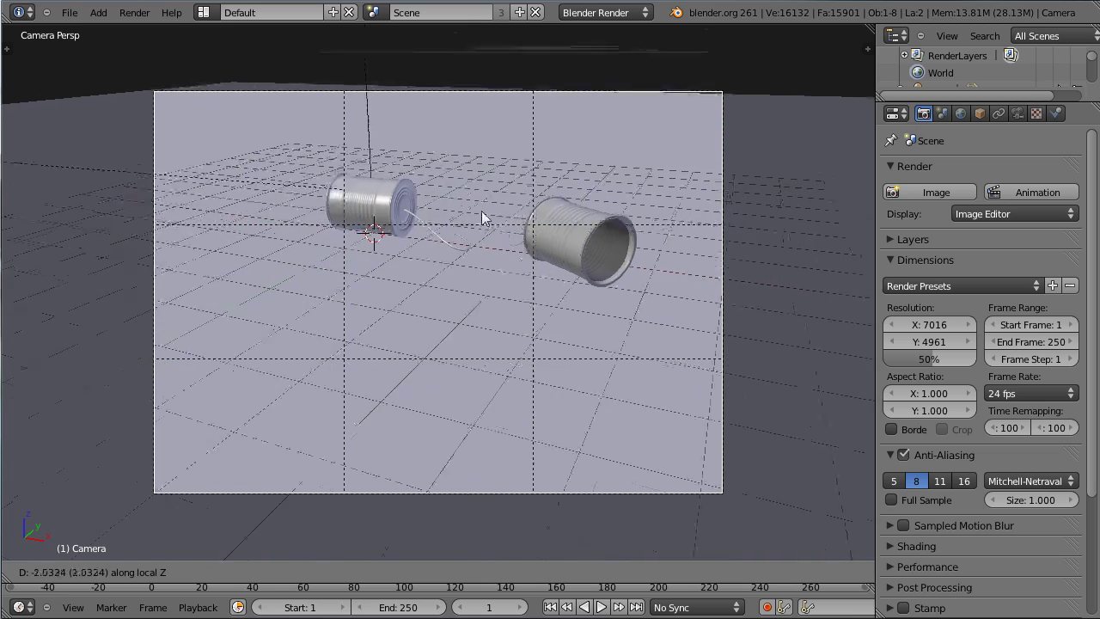
click(447, 187)
key(g)
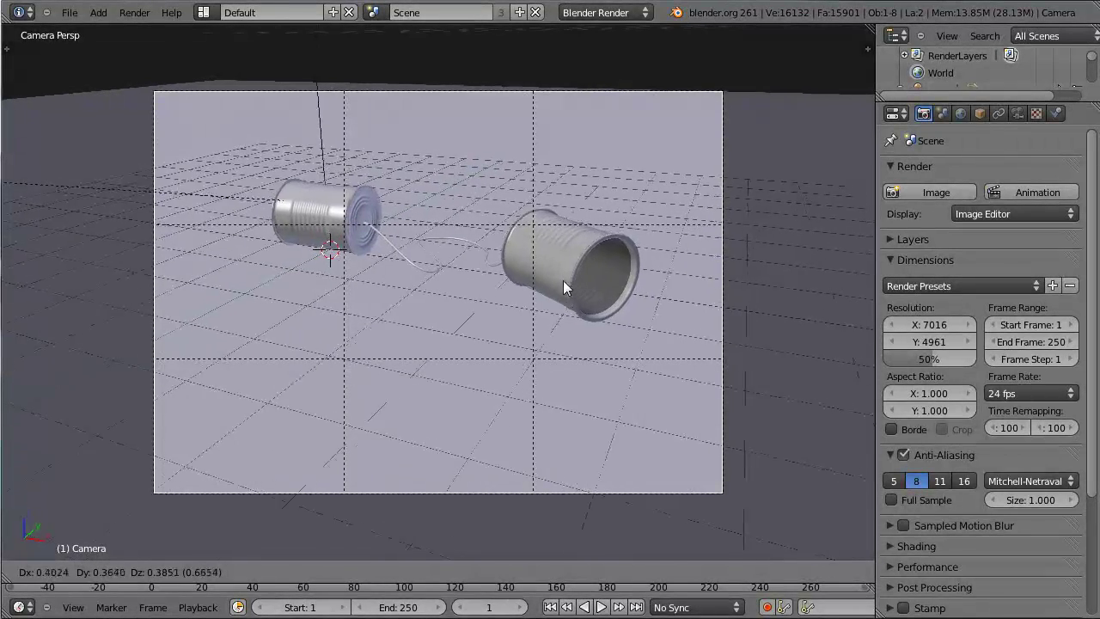
click(553, 285)
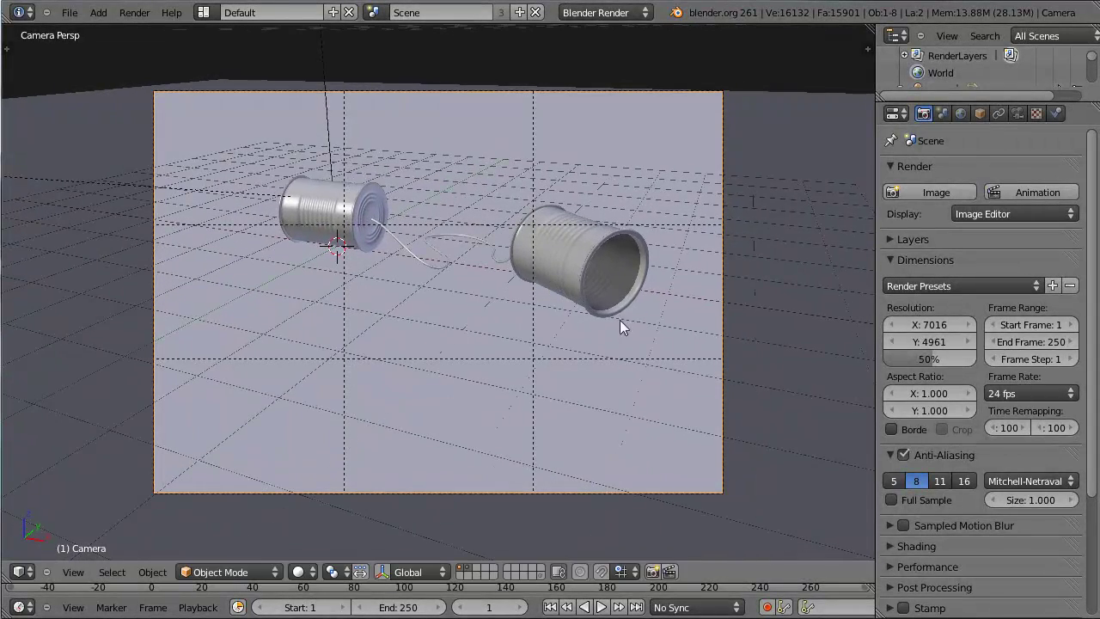
Step: Enlarge the ground plane, set the render size to 25%, and save with Ctrl+S
right_click(796, 320)
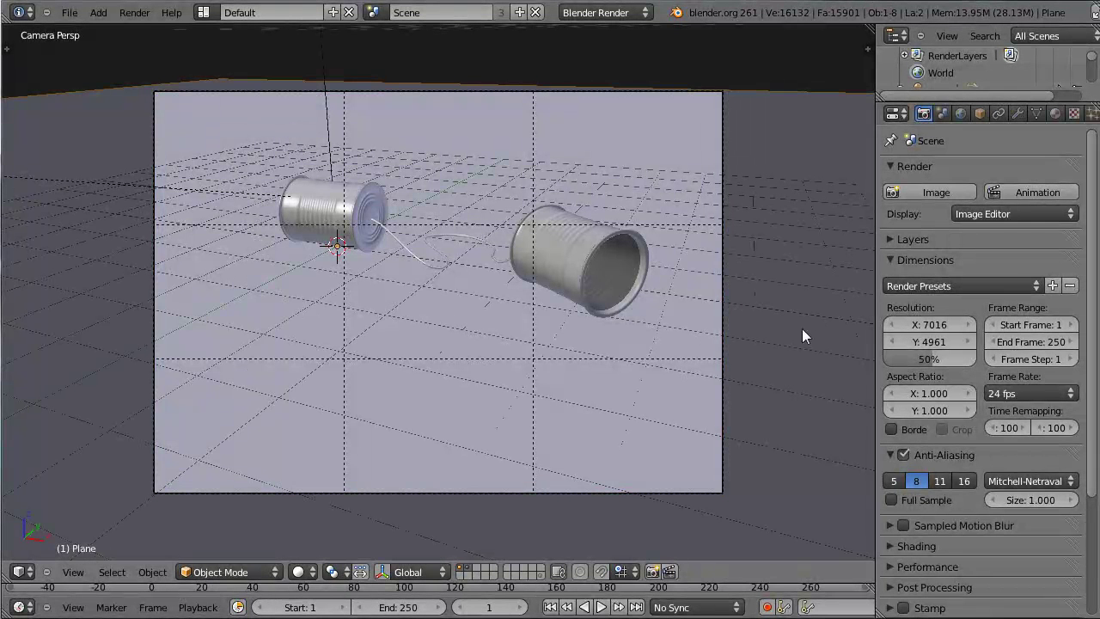
key(s)
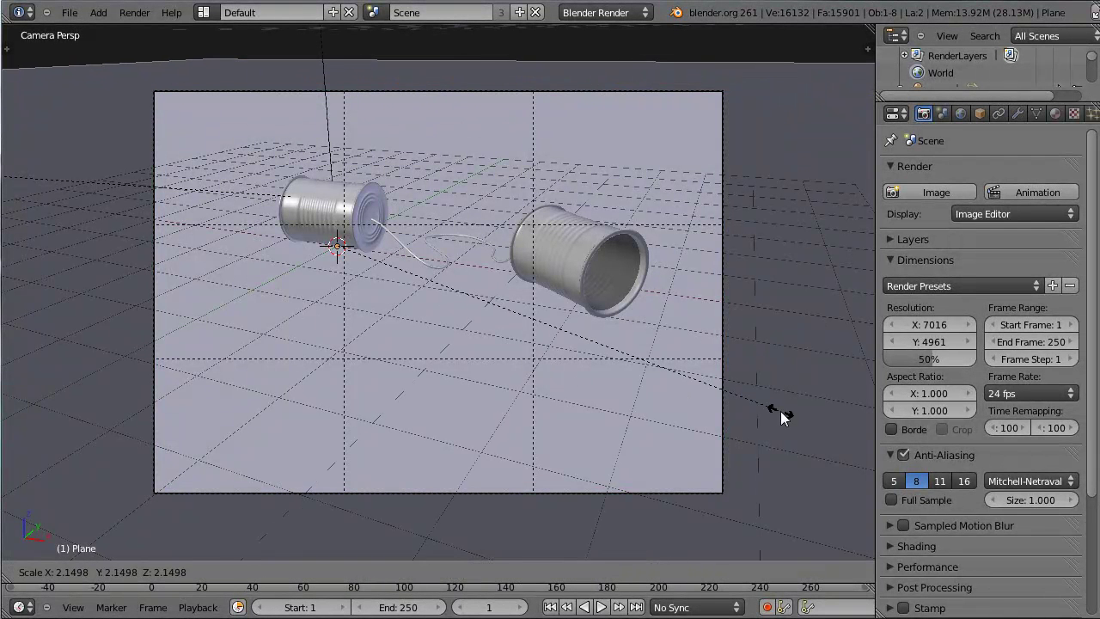
click(780, 411)
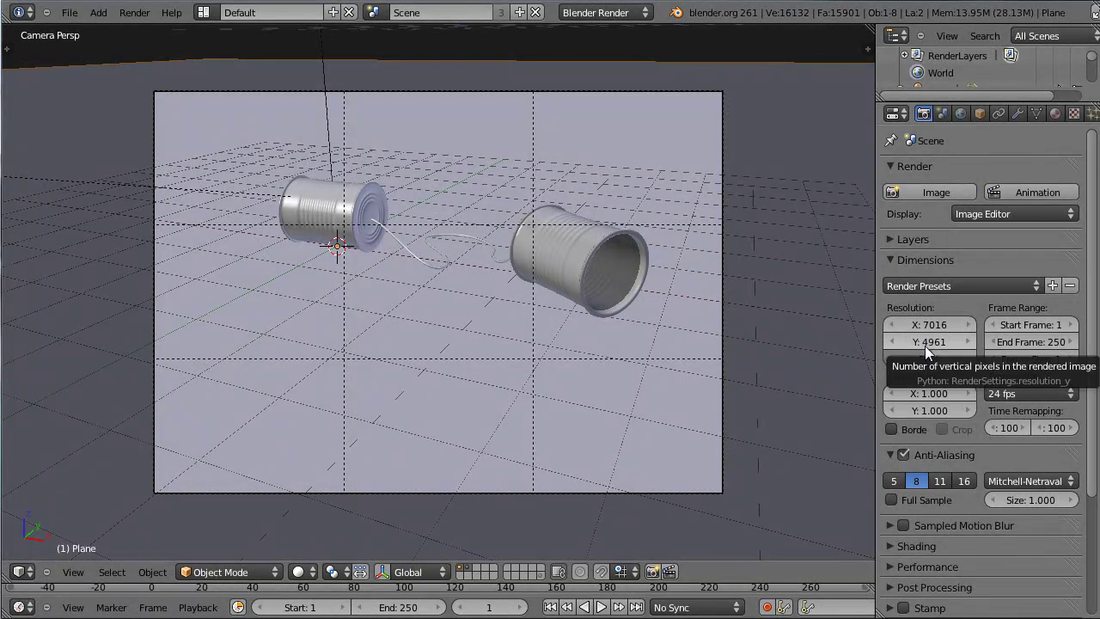
drag(926, 360, 958, 362)
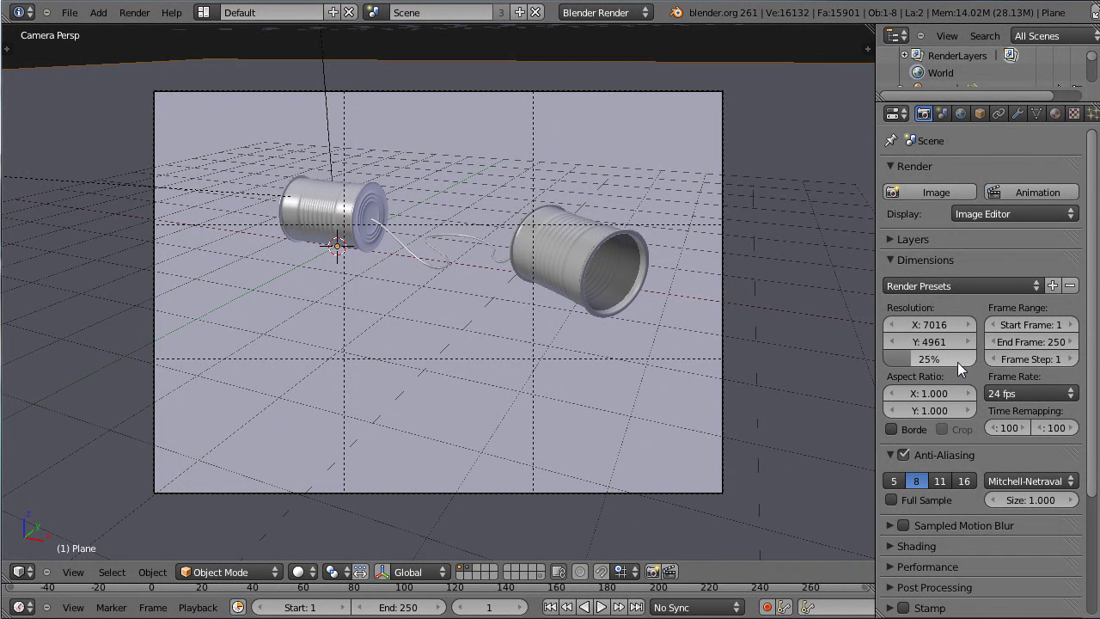
key(ctrl+s)
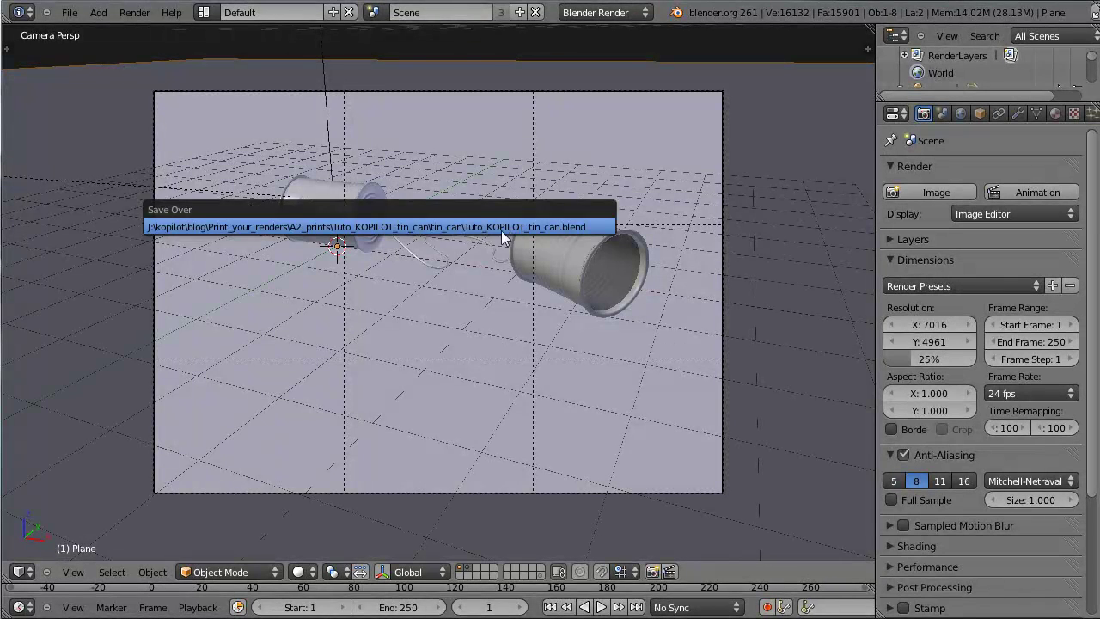
Step: Save the scene as Tuto_KOPILOT_tin_can_A2_bis.blend and start an F12 render
click(69, 12)
click(100, 139)
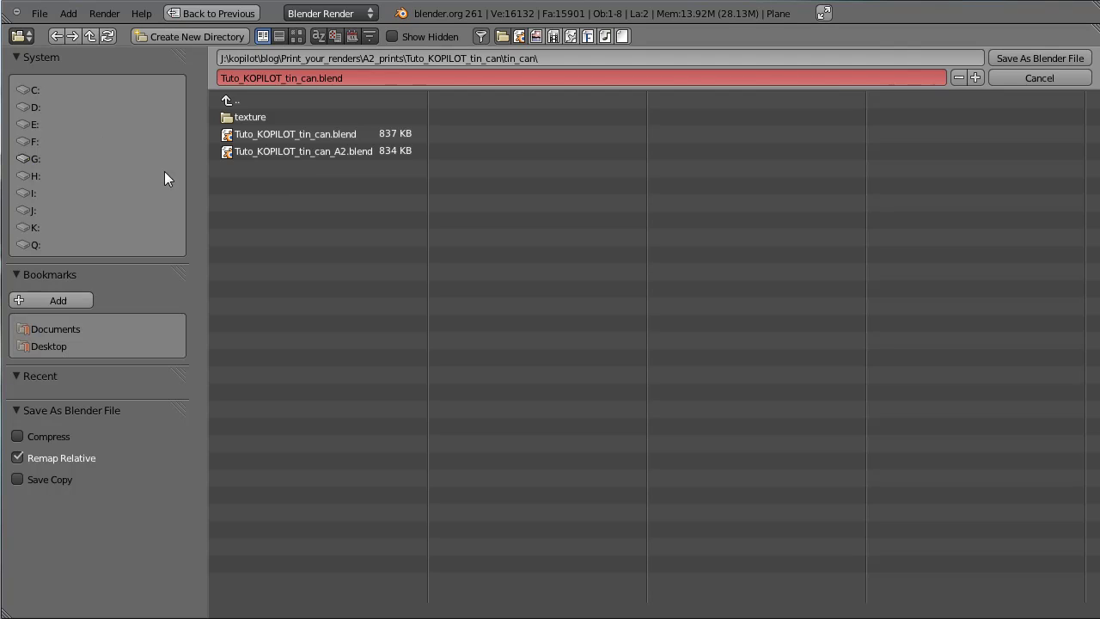
click(325, 78)
text(_A2_bis)
key(Return)
click(1029, 58)
key(F12)
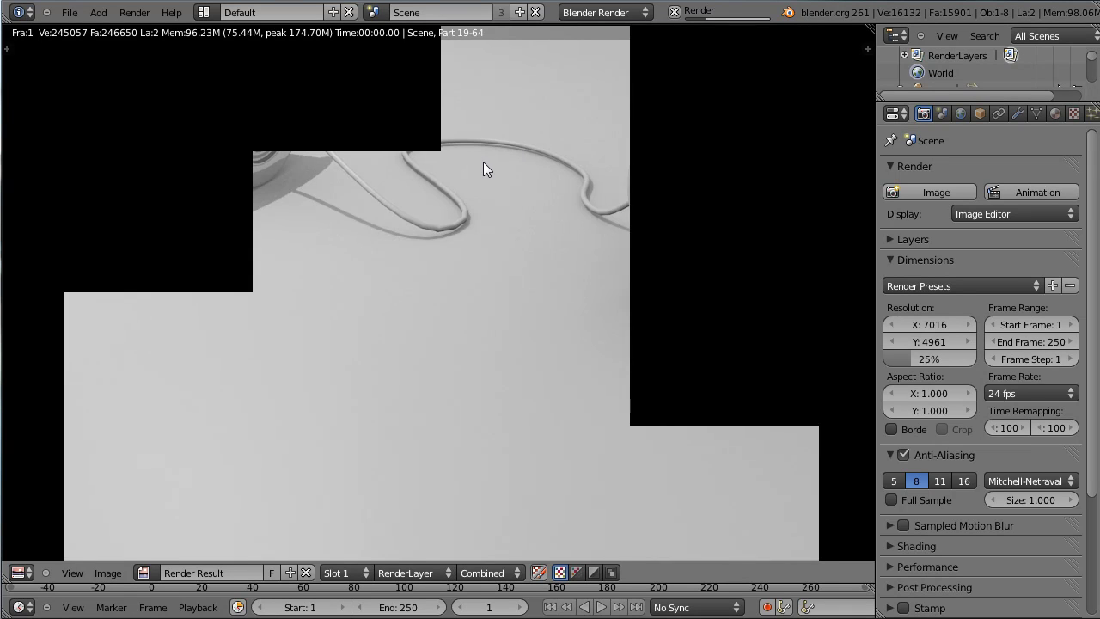
Step: Zoom in and out on the Image Editor while the 25% render finishes
scroll(483, 168, down, 1)
scroll(483, 169, down, 1)
scroll(483, 168, down, 1)
scroll(483, 169, down, 1)
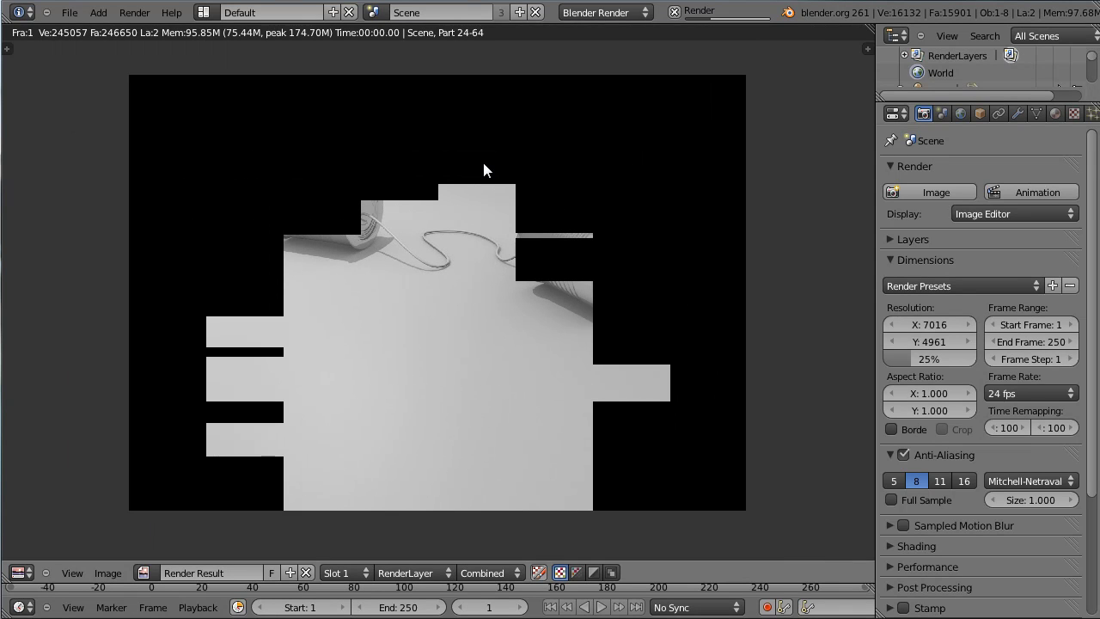
scroll(492, 221, up, 1)
scroll(492, 221, down, 1)
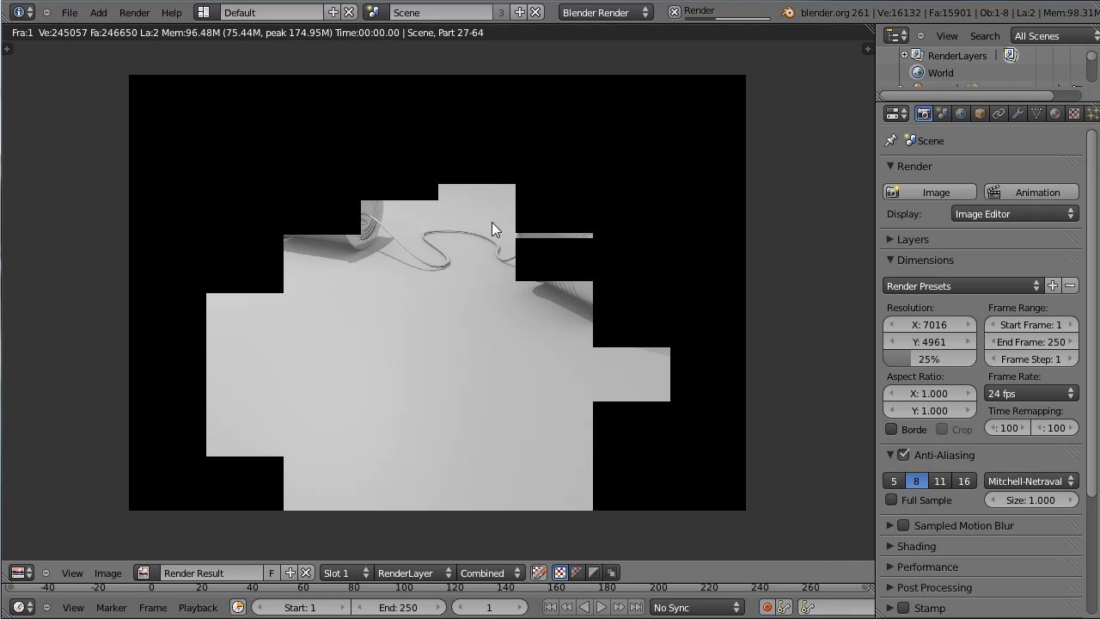
scroll(491, 222, up, 1)
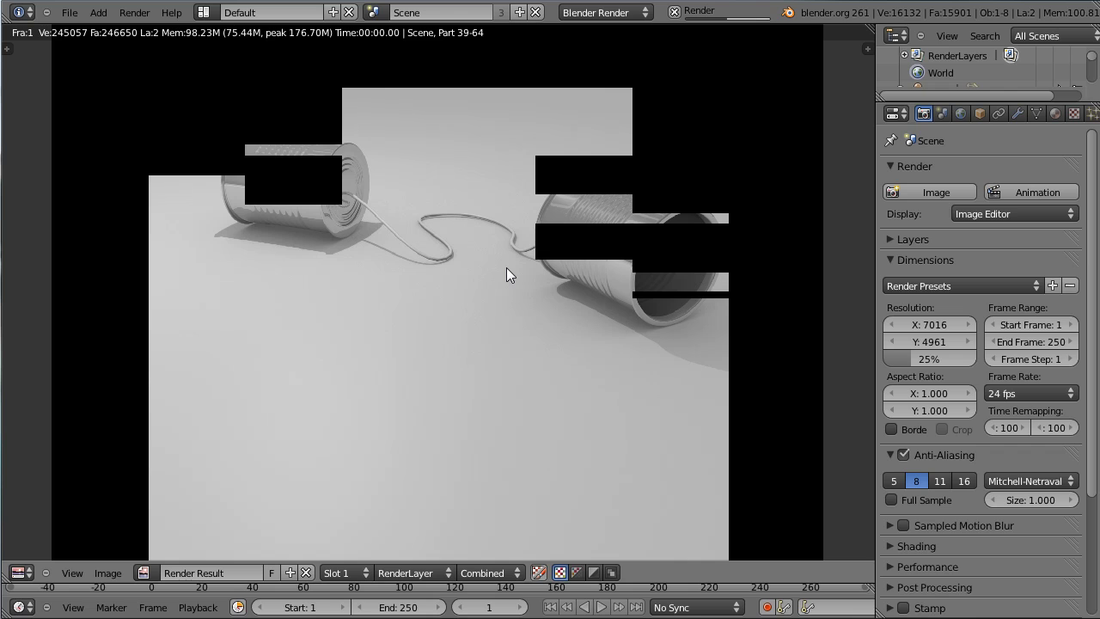
scroll(506, 269, down, 1)
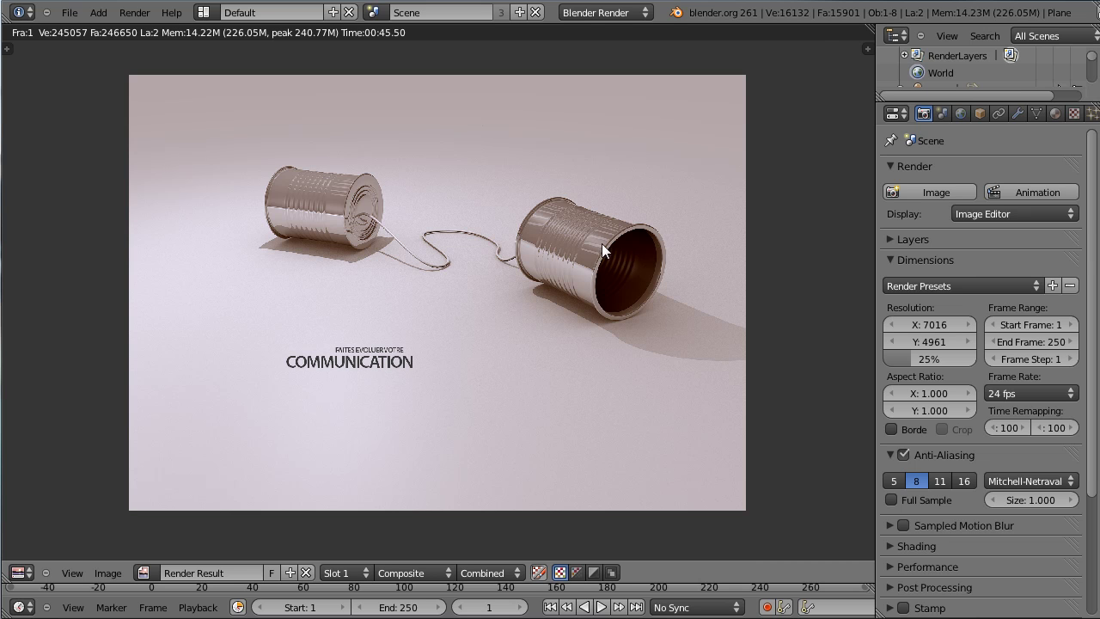
scroll(435, 248, up, 1)
scroll(437, 248, up, 2)
scroll(437, 249, up, 1)
scroll(472, 225, up, 2)
scroll(491, 209, down, 2)
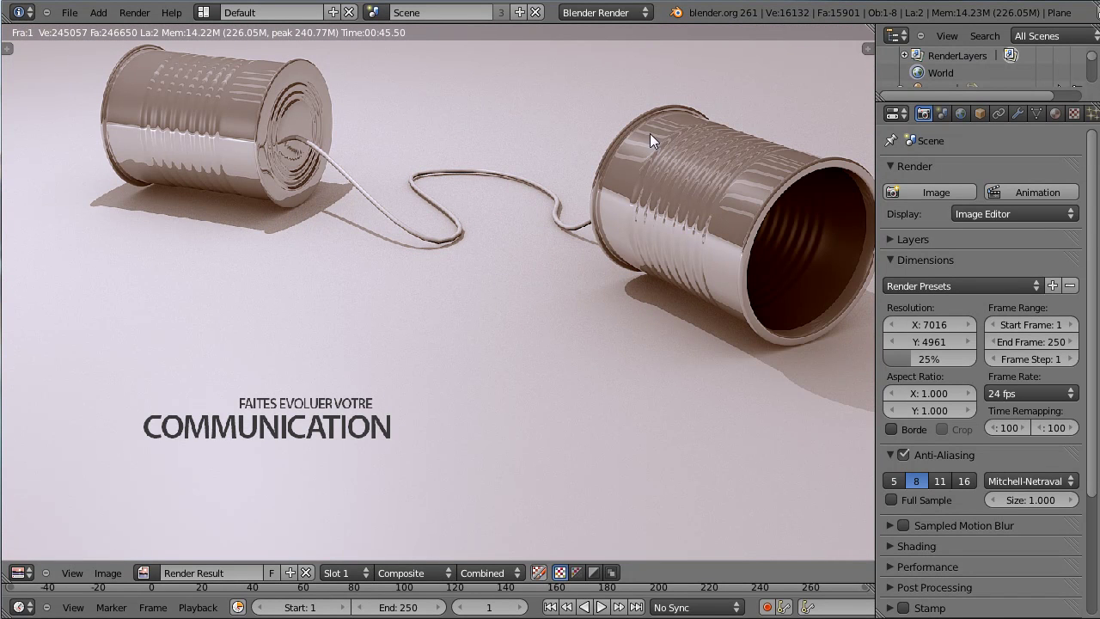
scroll(602, 202, up, 1)
scroll(601, 201, up, 1)
scroll(602, 201, down, 1)
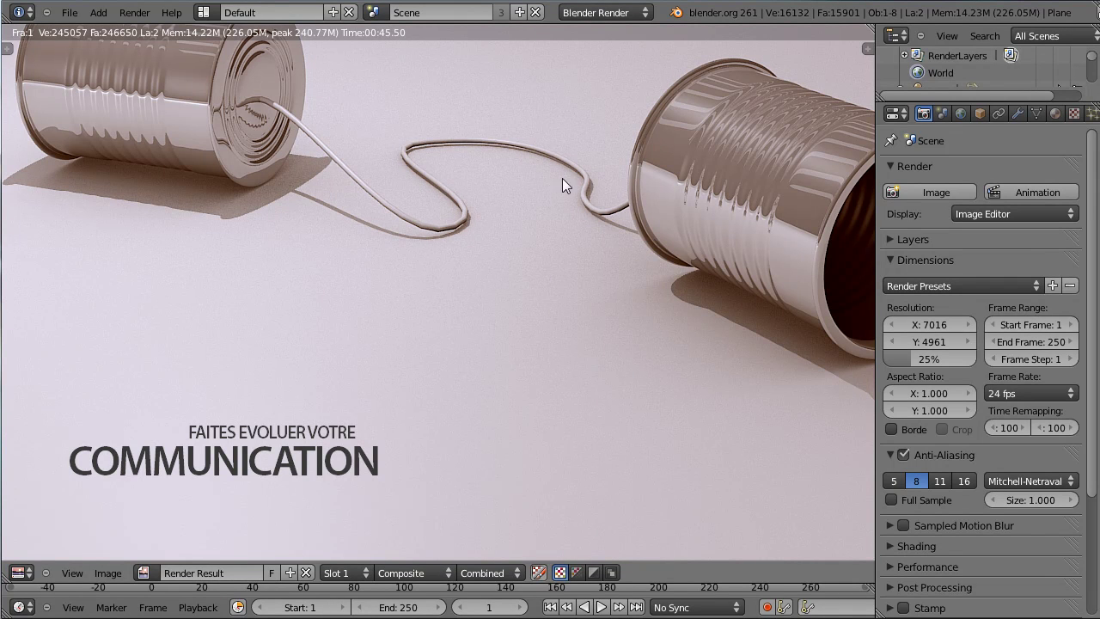
scroll(400, 226, down, 1)
scroll(400, 226, down, 1)
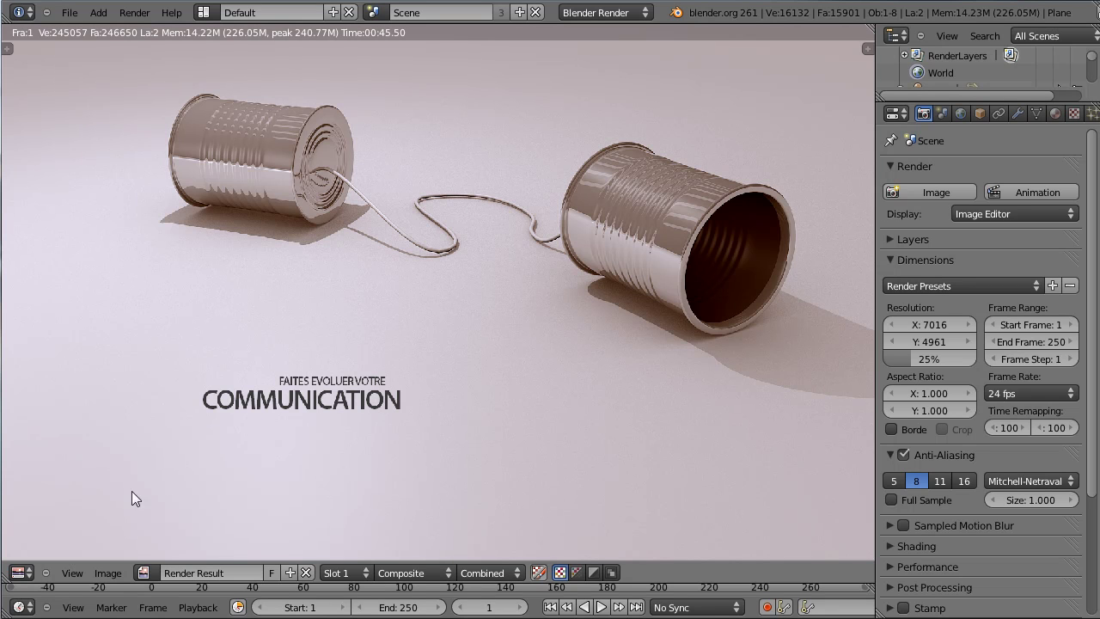
scroll(139, 437, down, 2)
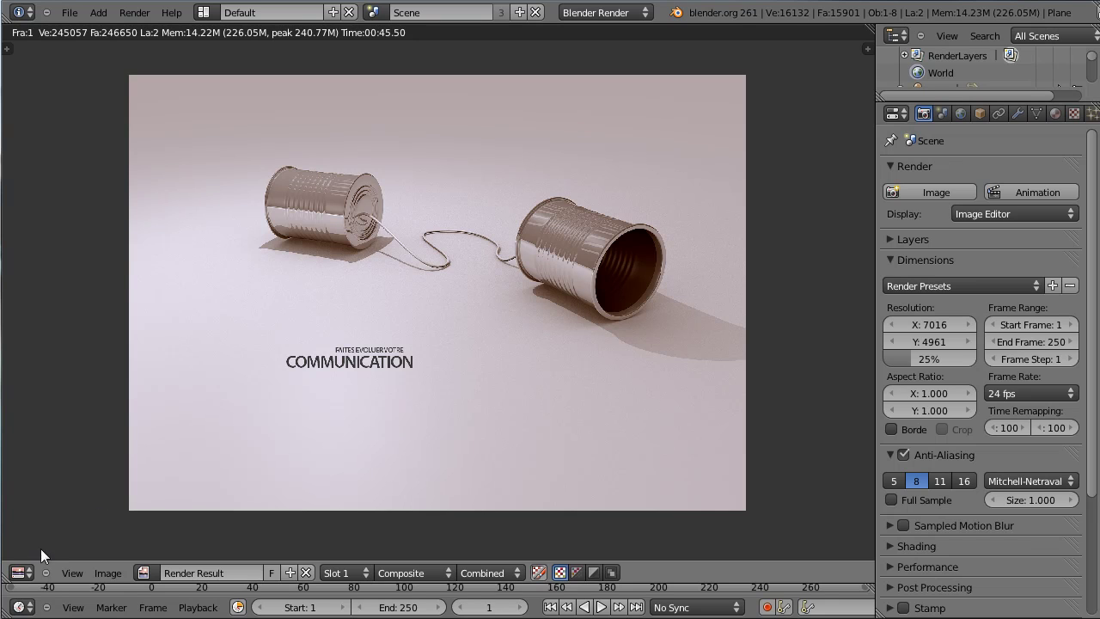
Step: In the Node Editor, wire Color Balance straight to the Composite and Viewer nodes, bypassing AlphaOver
click(22, 573)
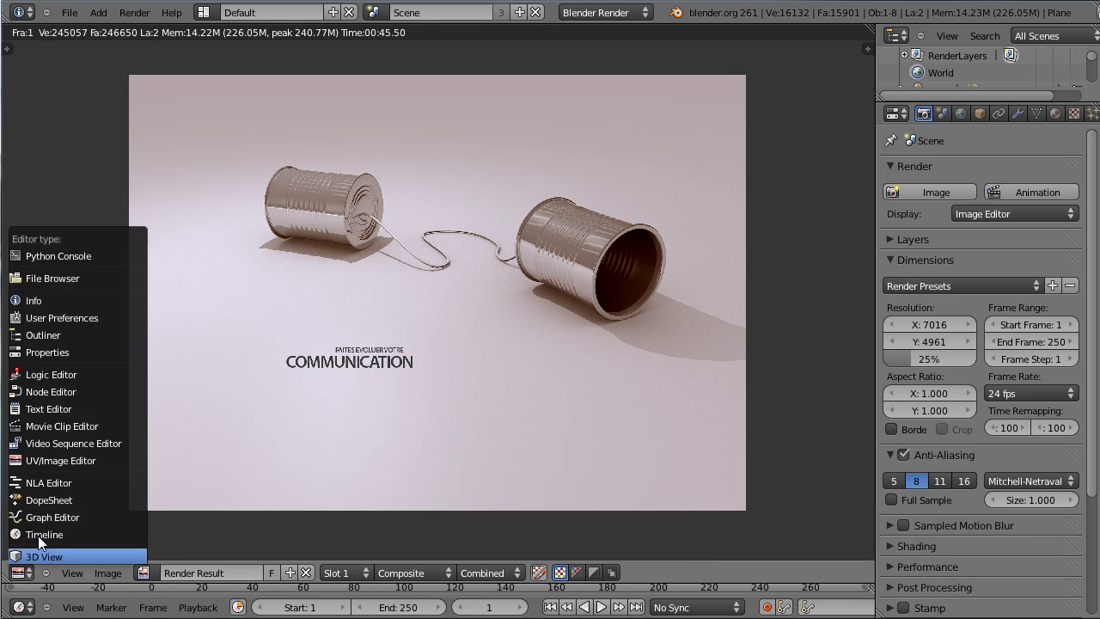
click(65, 393)
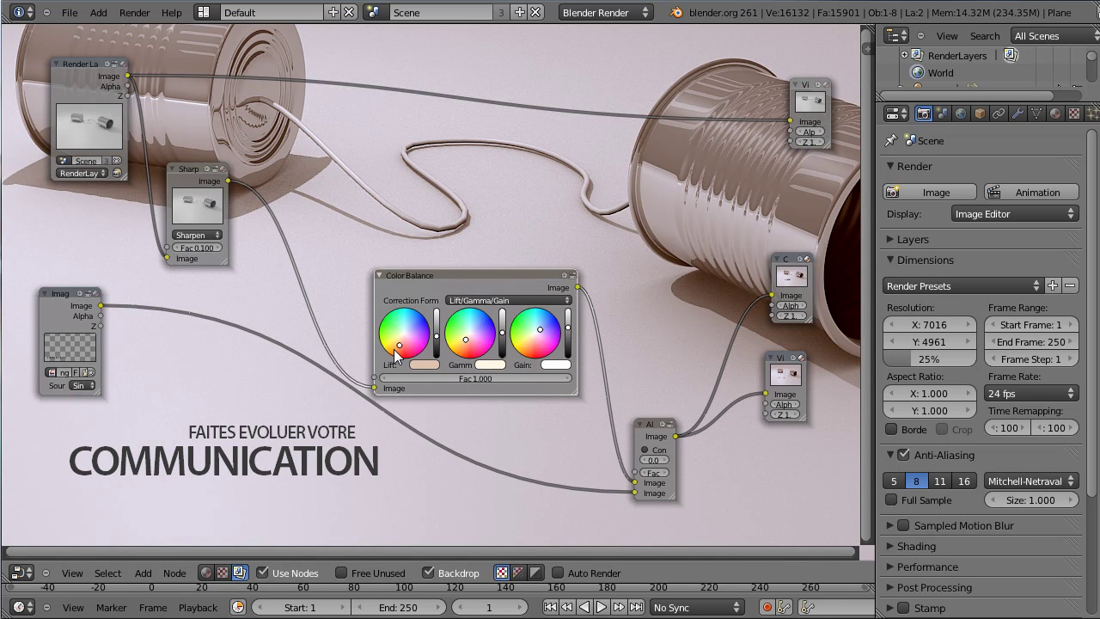
drag(508, 284, 502, 238)
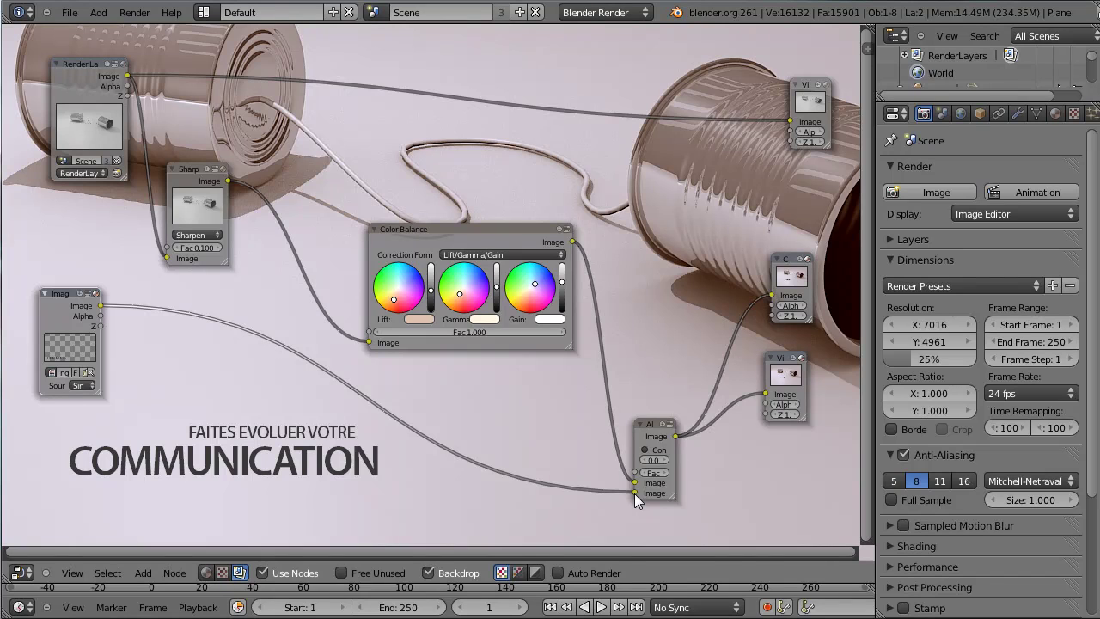
mouse_move(635, 482)
mouse_down()
mouse_move(635, 329)
mouse_move(769, 388)
mouse_up()
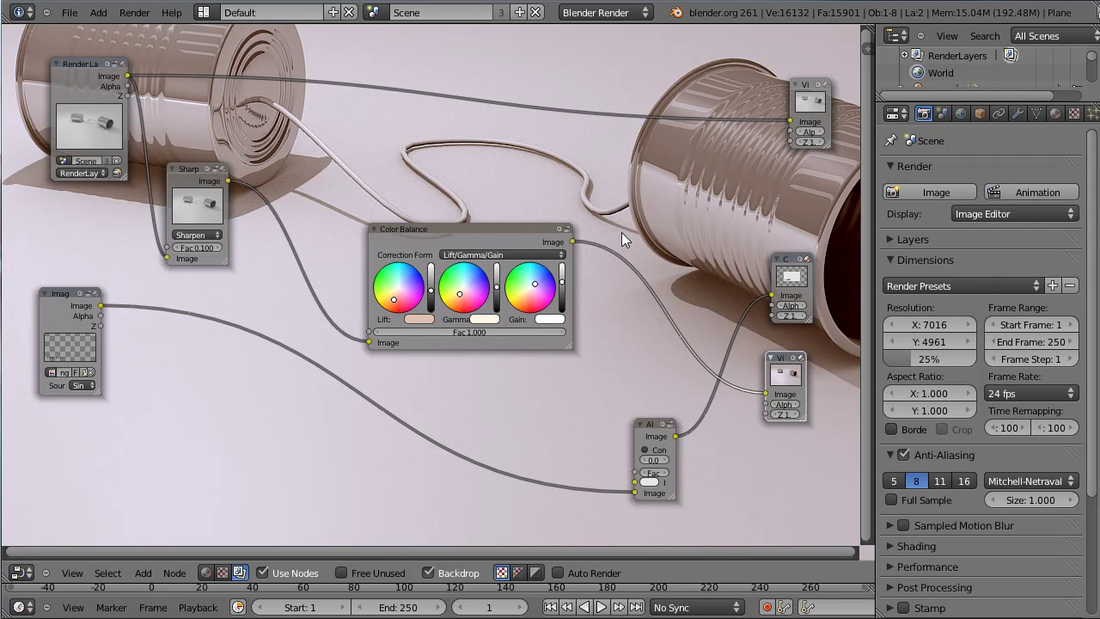
mouse_move(572, 241)
mouse_down()
mouse_move(665, 217)
mouse_move(771, 295)
mouse_up()
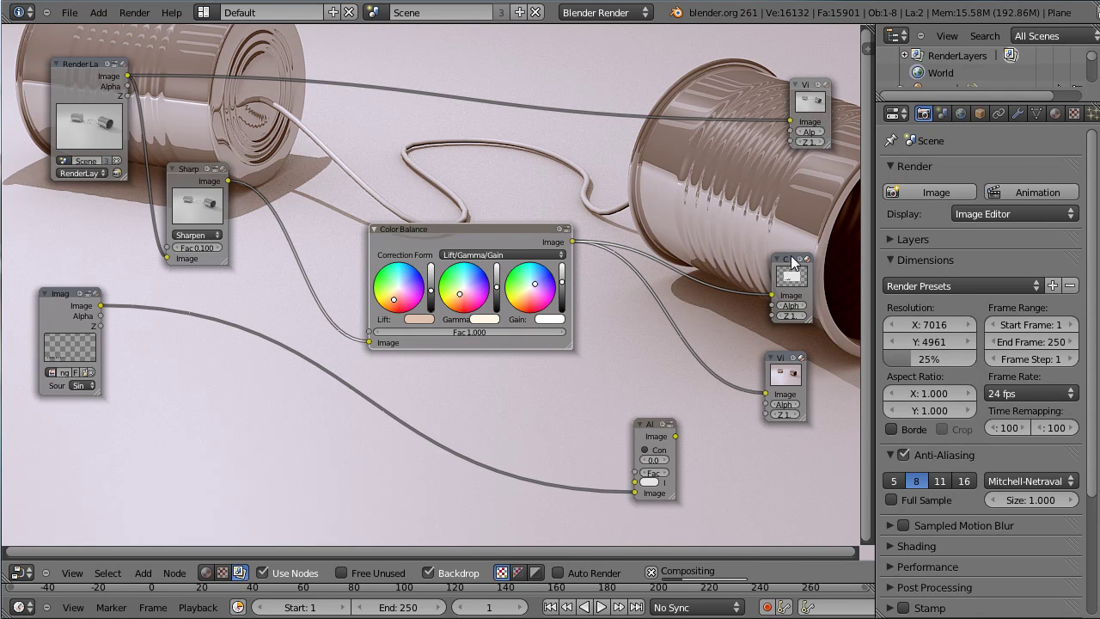
click(19, 574)
Step: Return to the 3D viewport, orbit in orthographic view, and select the string curve
click(39, 548)
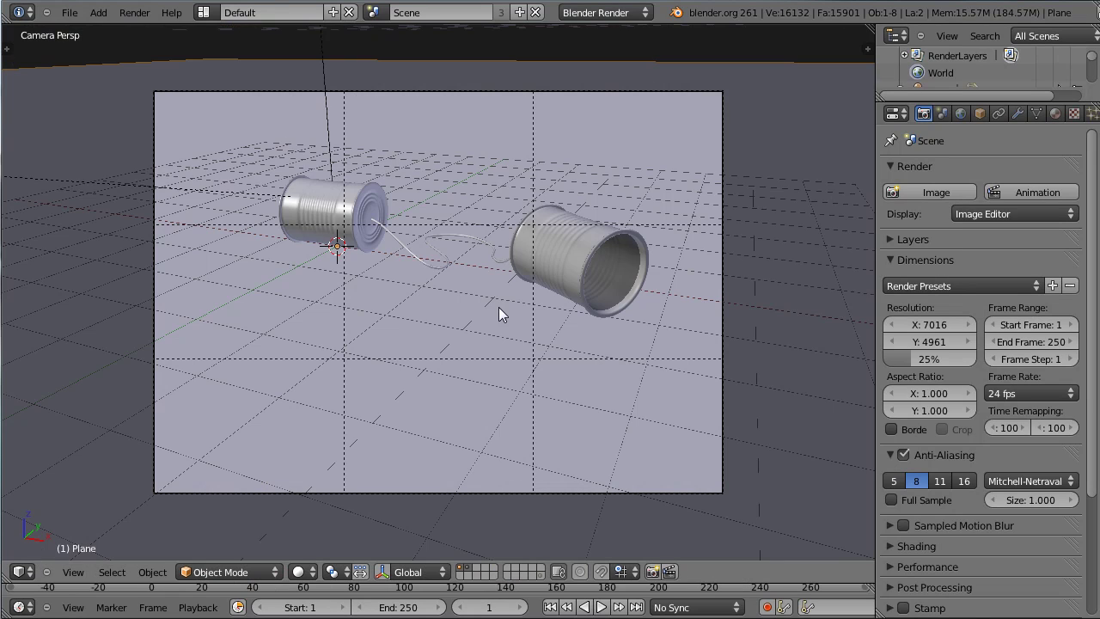
middle_drag(464, 253, 451, 257)
key(KP_5)
scroll(451, 257, up, 5)
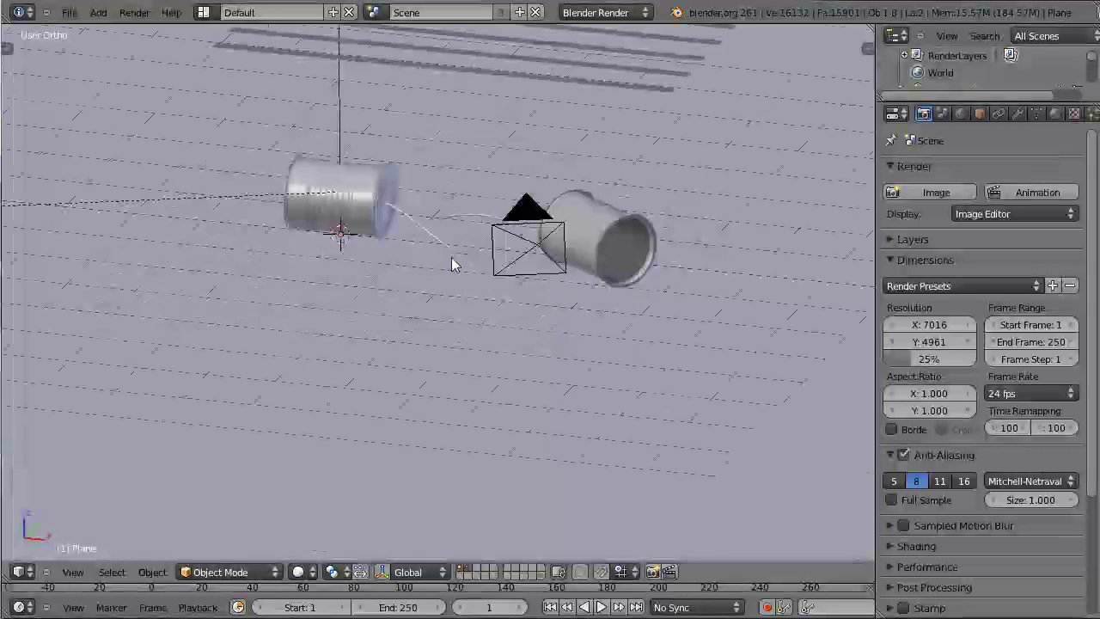
scroll(465, 241, up, 2)
middle_drag(480, 212, 287, 313)
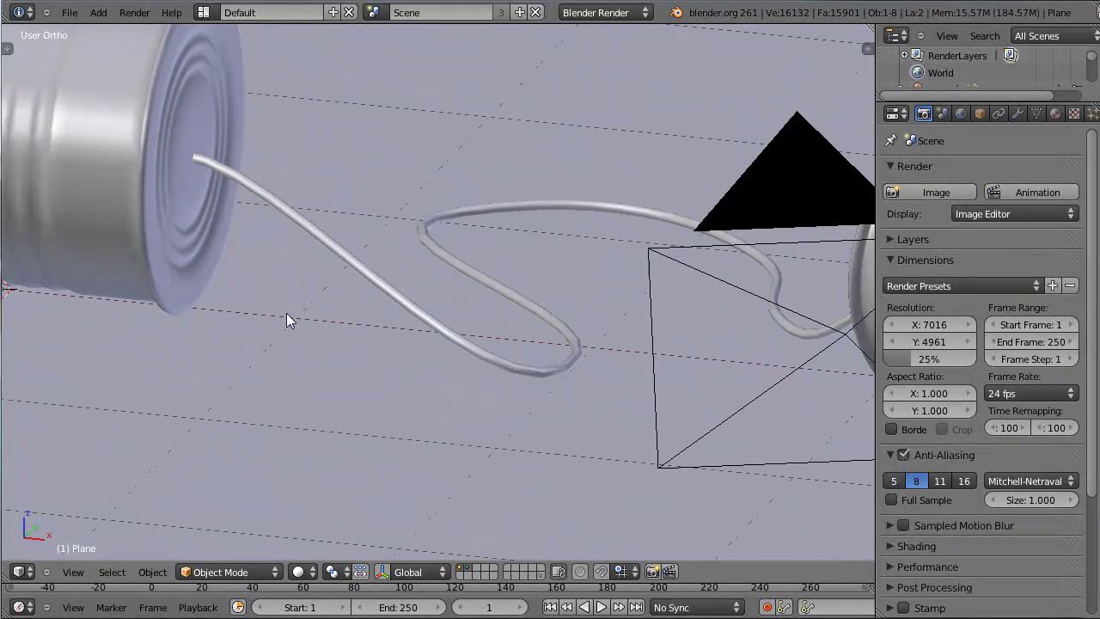
scroll(287, 312, up, 3)
shift+scroll(636, 327, down, 5)
right_click(496, 319)
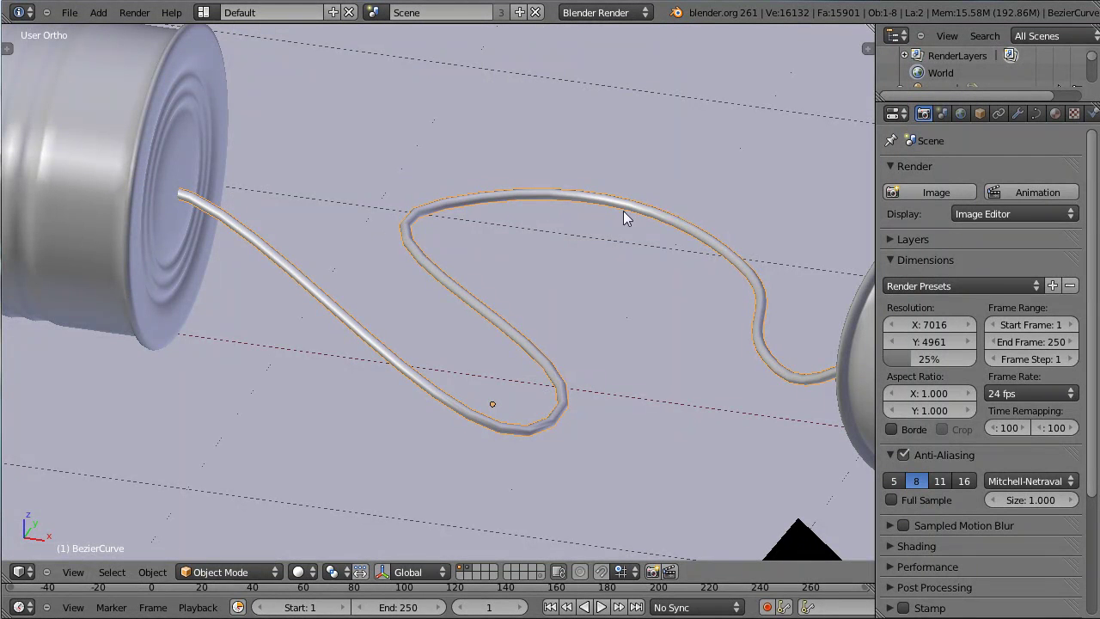
Step: Set the string curve's Render U resolution to 50 in the Shape panel
click(1035, 115)
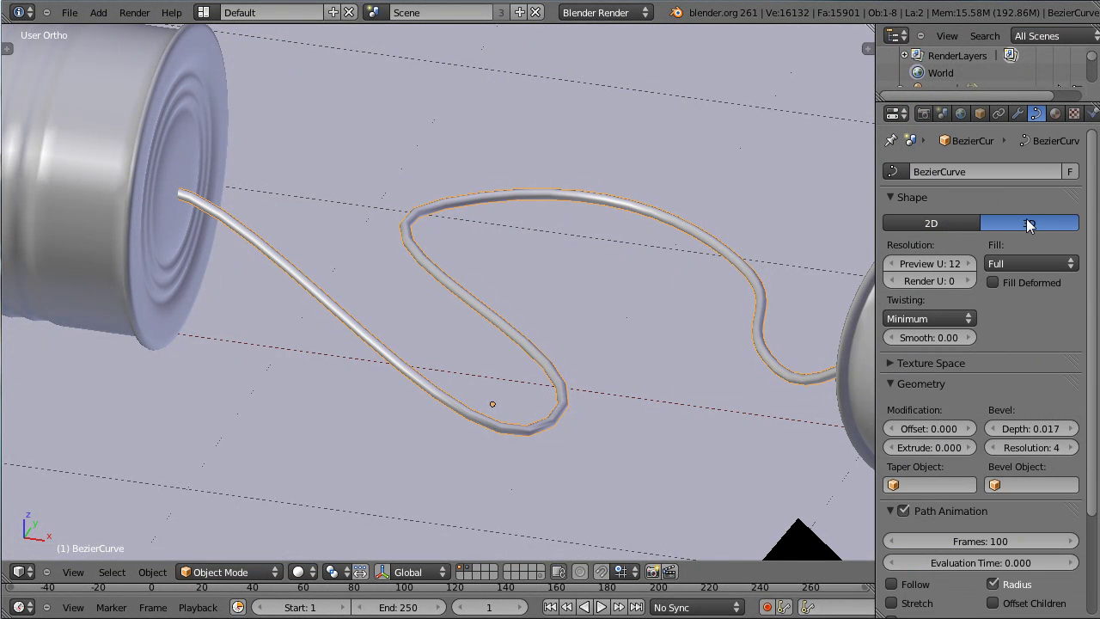
click(966, 280)
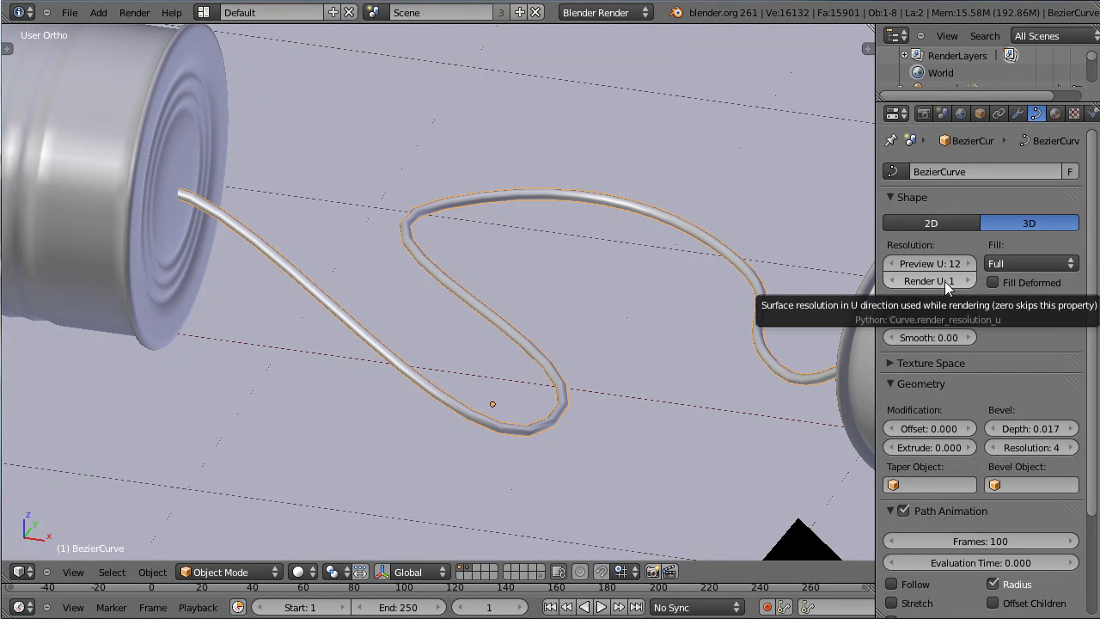
click(953, 281)
text(50)
key(Return)
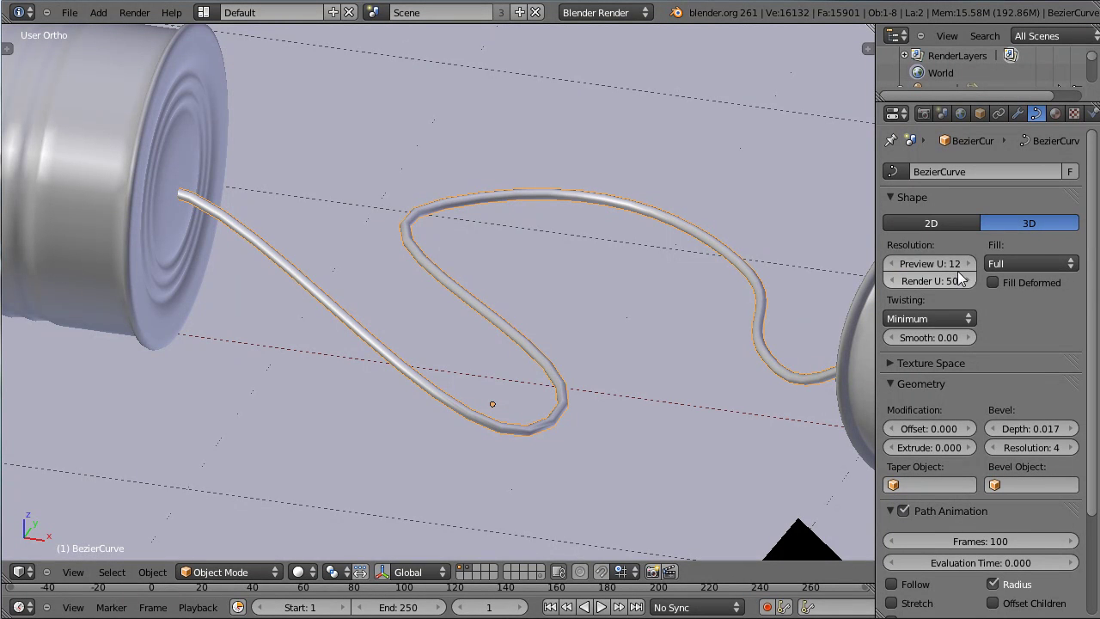
Step: Try higher Preview U values including 50, then settle the viewport resolution at 12
click(972, 264)
click(972, 264)
click(972, 263)
click(972, 264)
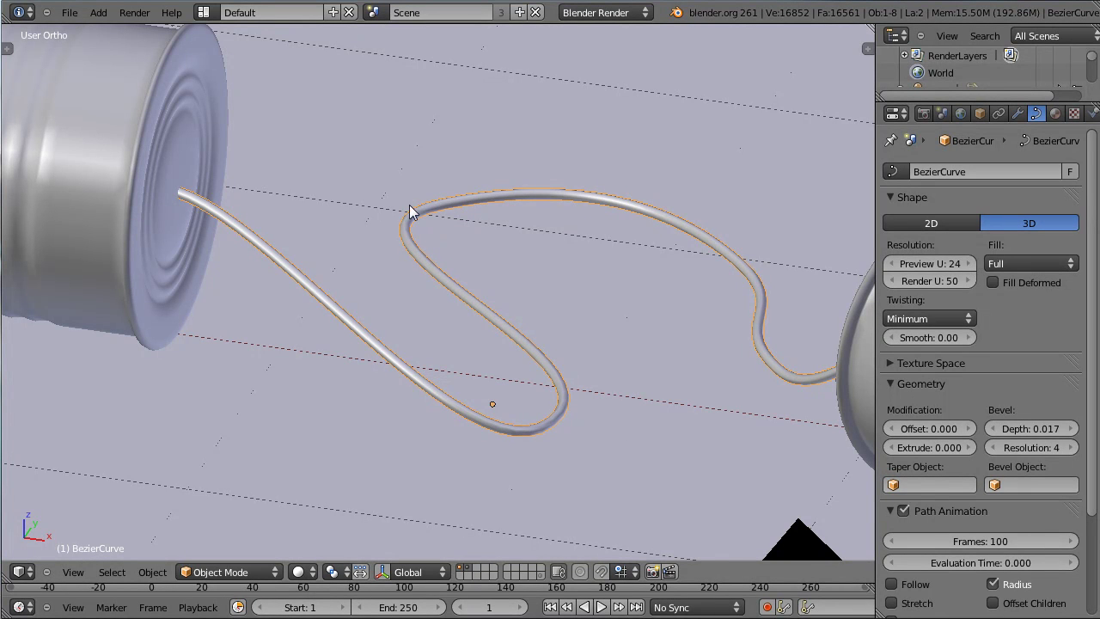
drag(893, 271, 891, 267)
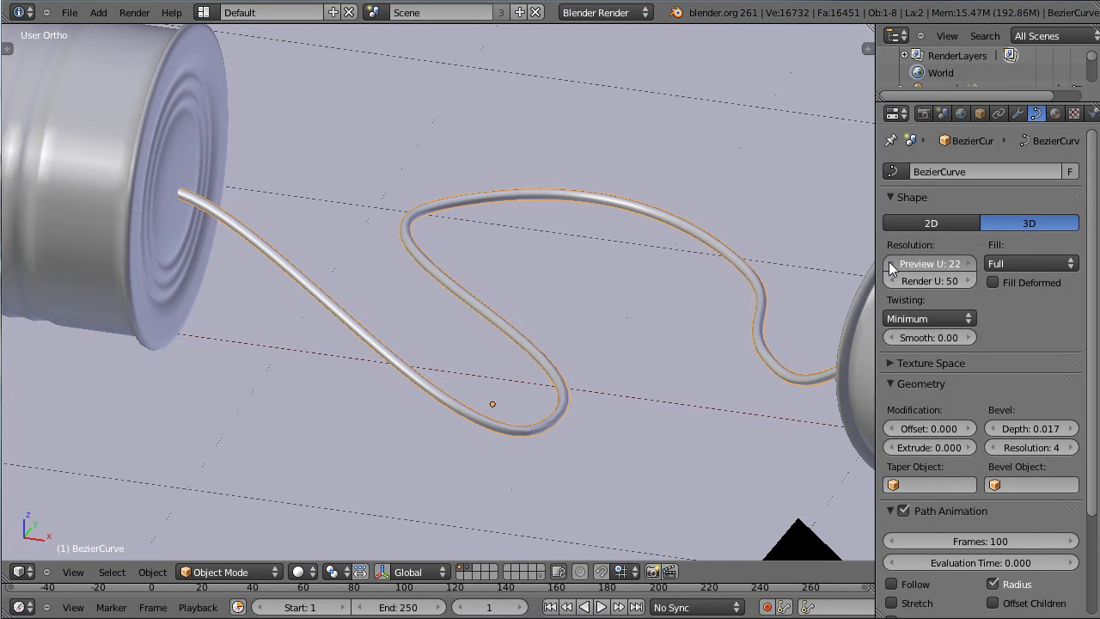
click(894, 265)
text(50)
key(Return)
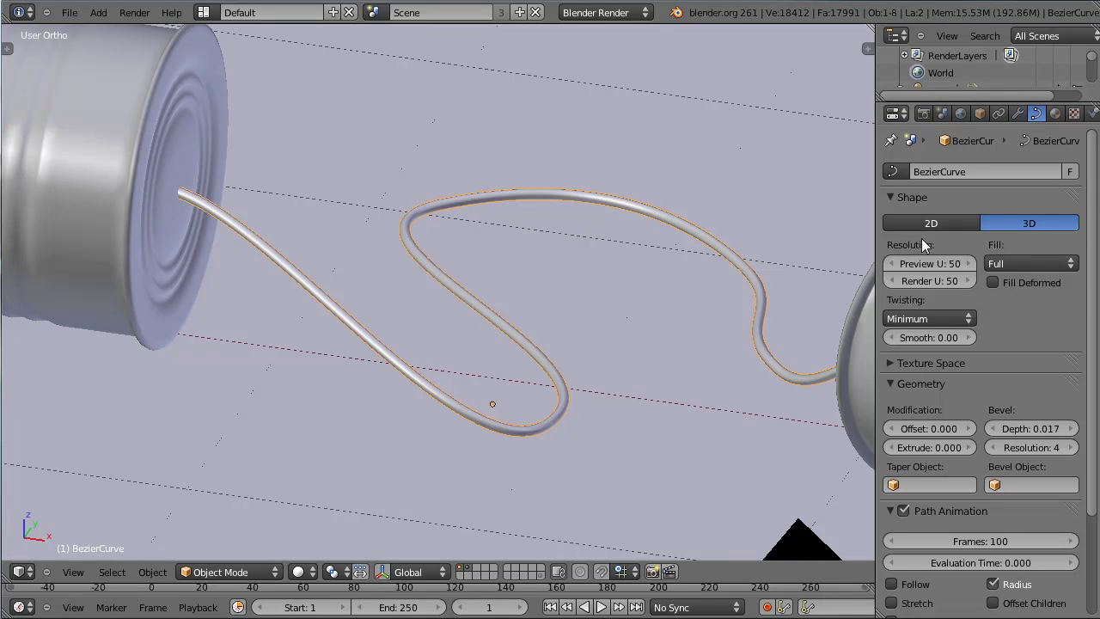
click(930, 266)
text(12)
key(Return)
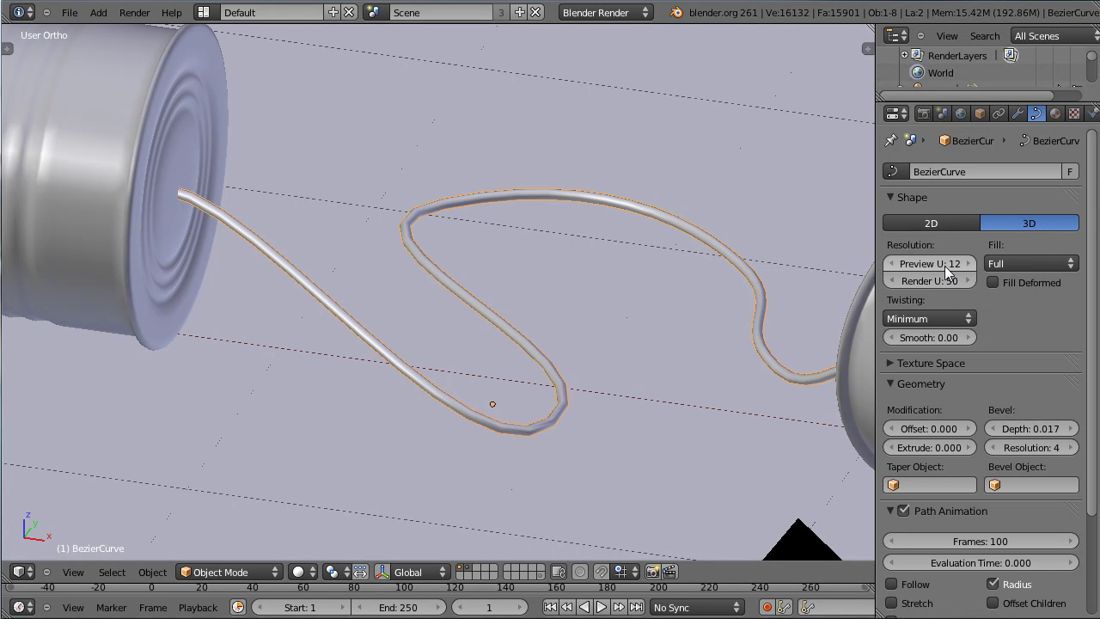
scroll(413, 211, down, 5)
scroll(414, 211, down, 2)
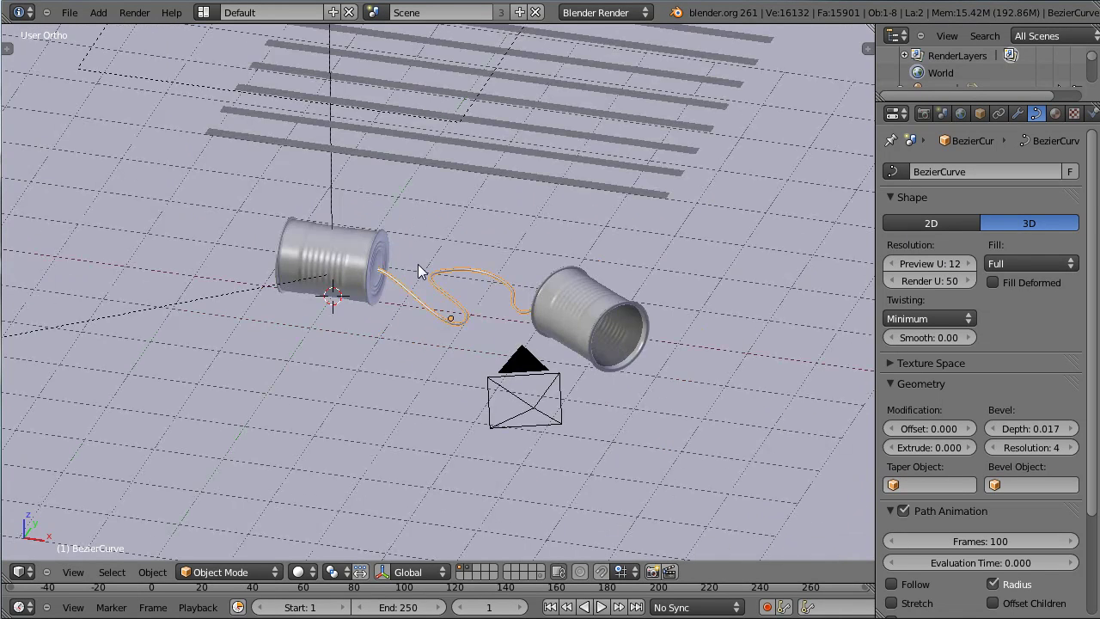
Step: Select the area lamp, raise its shadow samples from 1 to 8, and view through the camera
middle_drag(423, 273, 379, 62)
right_click(380, 62)
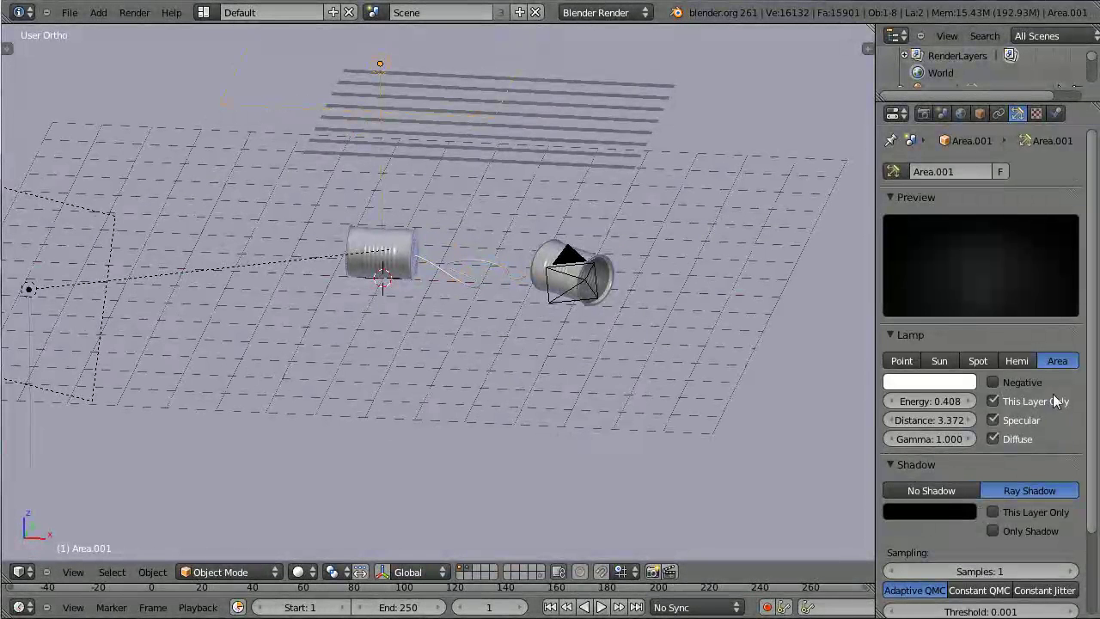
scroll(1042, 463, down, 1)
scroll(1048, 451, down, 2)
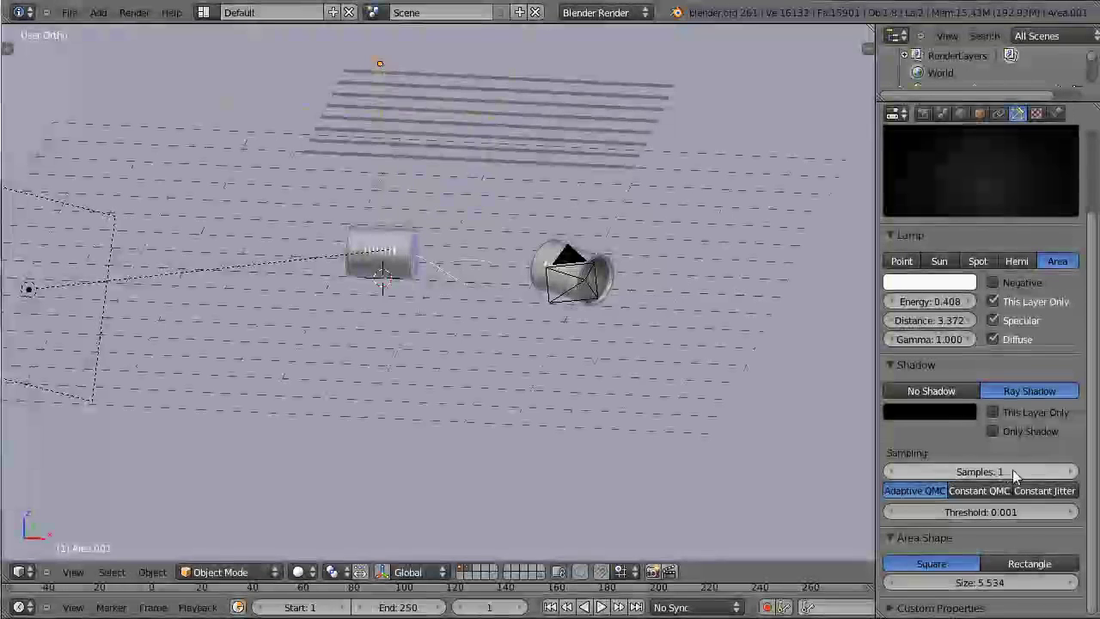
click(1071, 472)
click(1071, 472)
click(1071, 472)
click(1071, 472)
click(1071, 472)
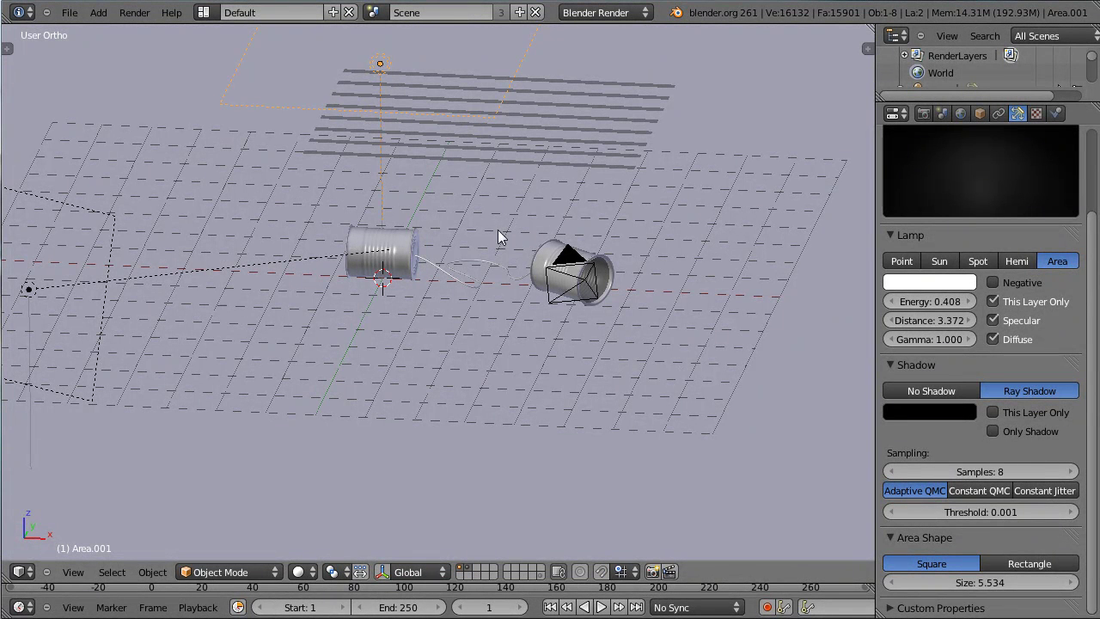
key(KP_0)
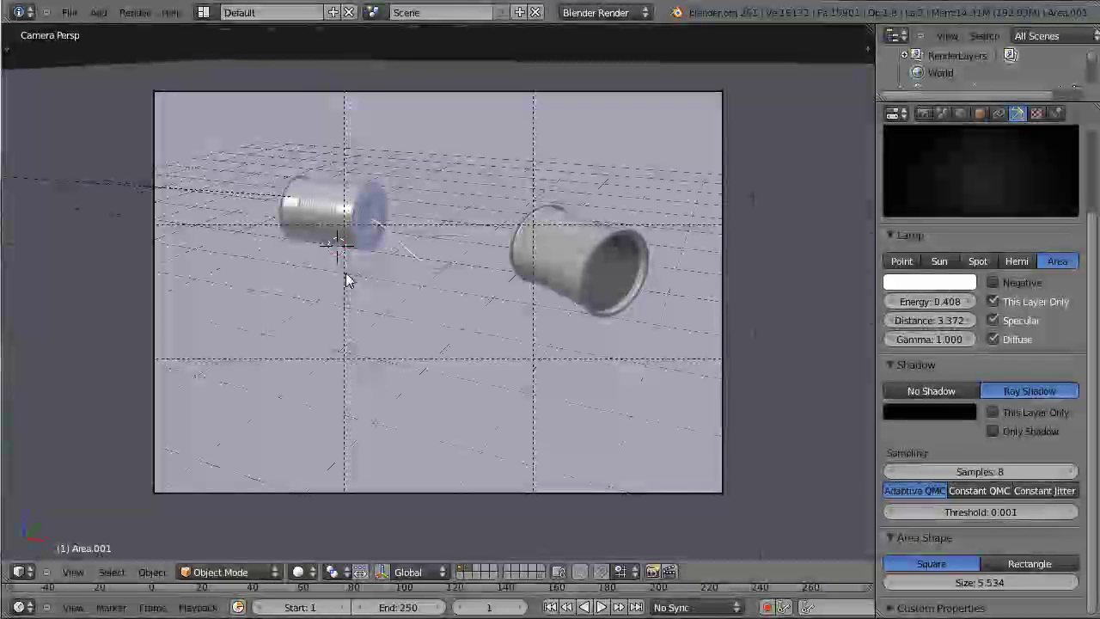
Step: Select the camera, move it along Z and reposition it, then tilt it around X
right_click(709, 494)
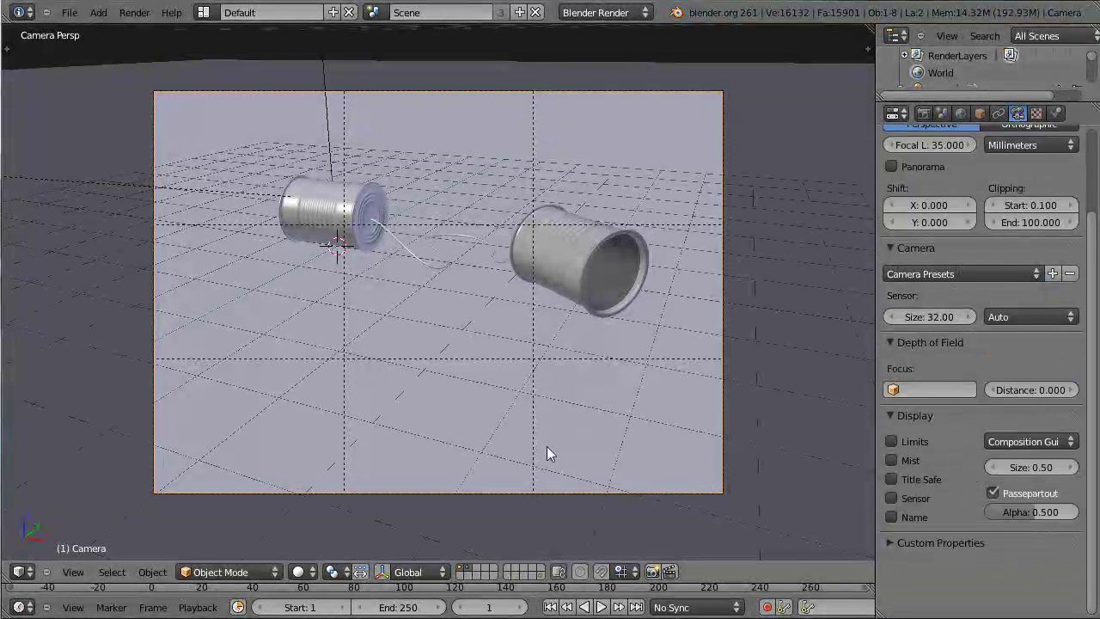
key(g)
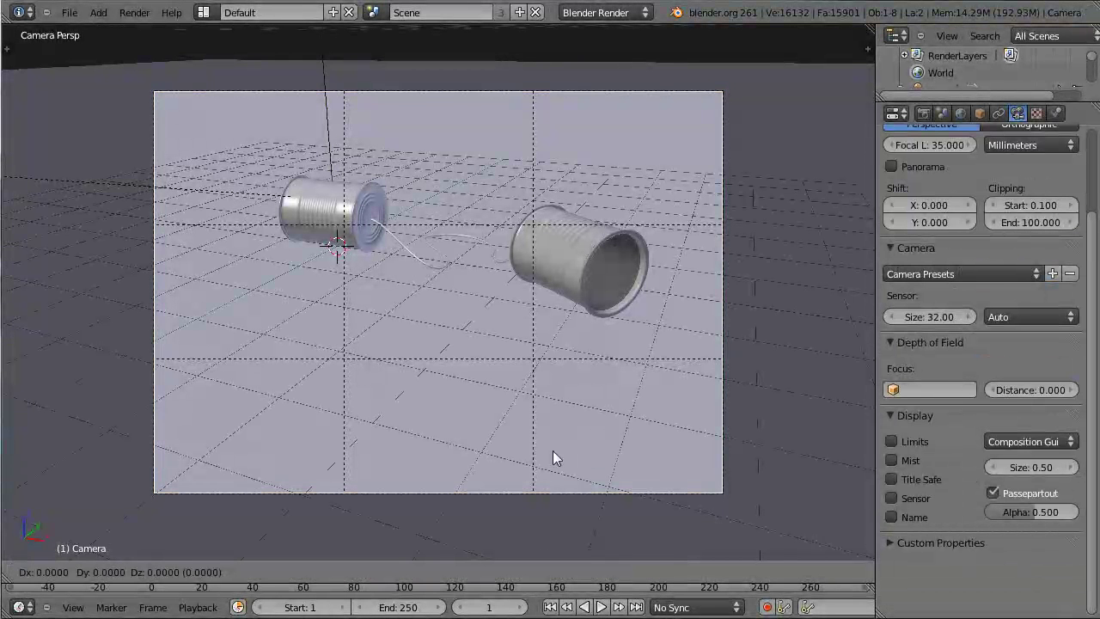
key(z)
key(z)
click(833, 522)
key(g)
click(690, 470)
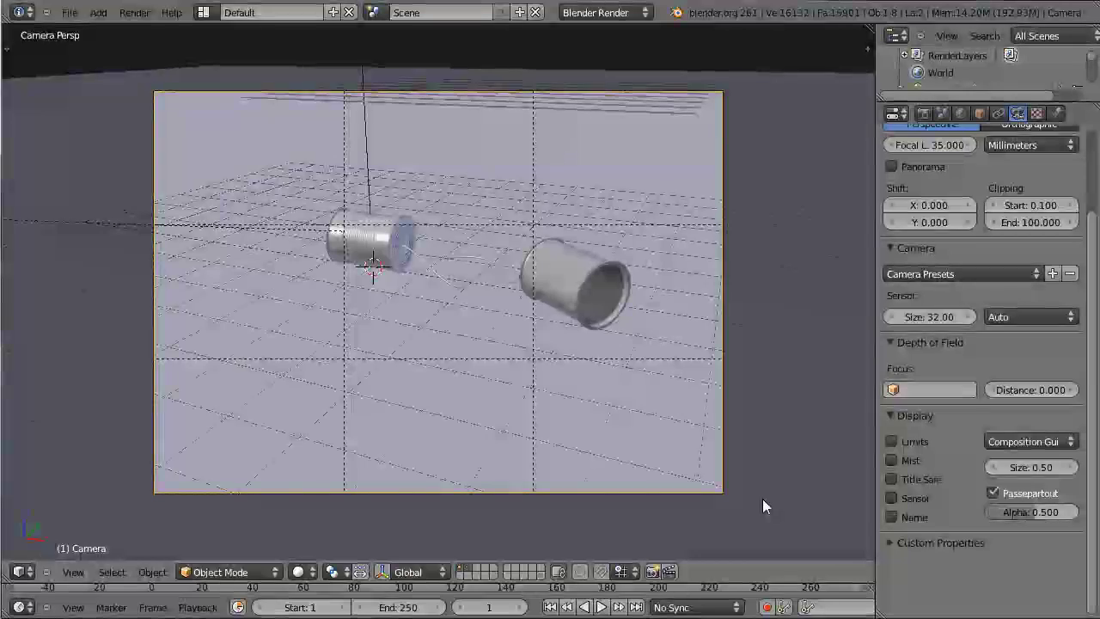
key(r)
key(x)
key(x)
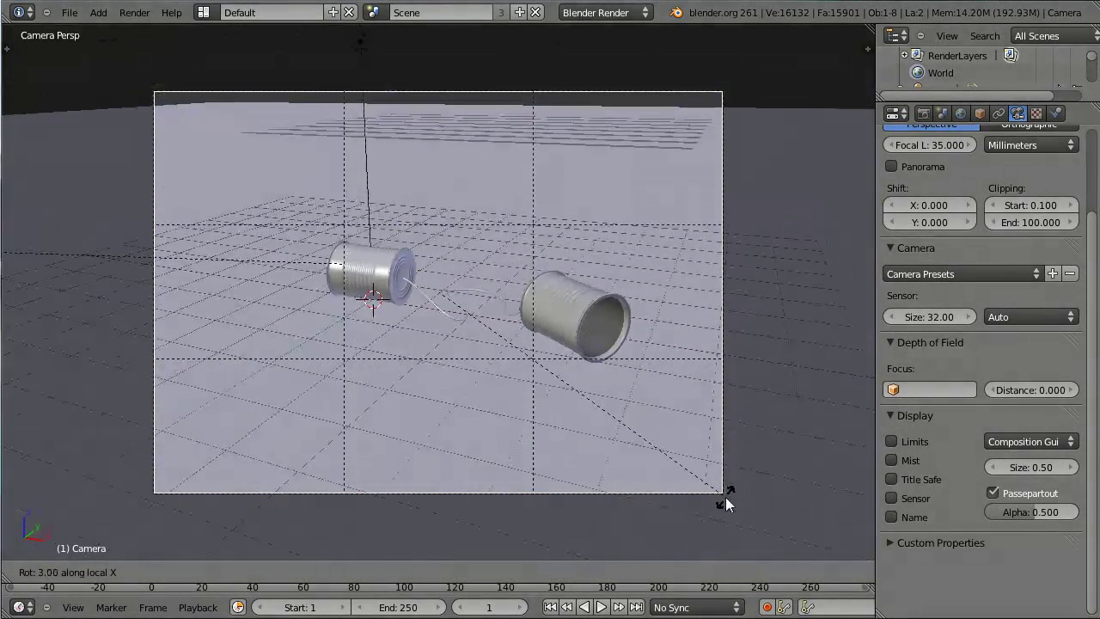
click(688, 453)
Step: Lower the camera vertically and tilt it again around its X axis
key(g)
key(z)
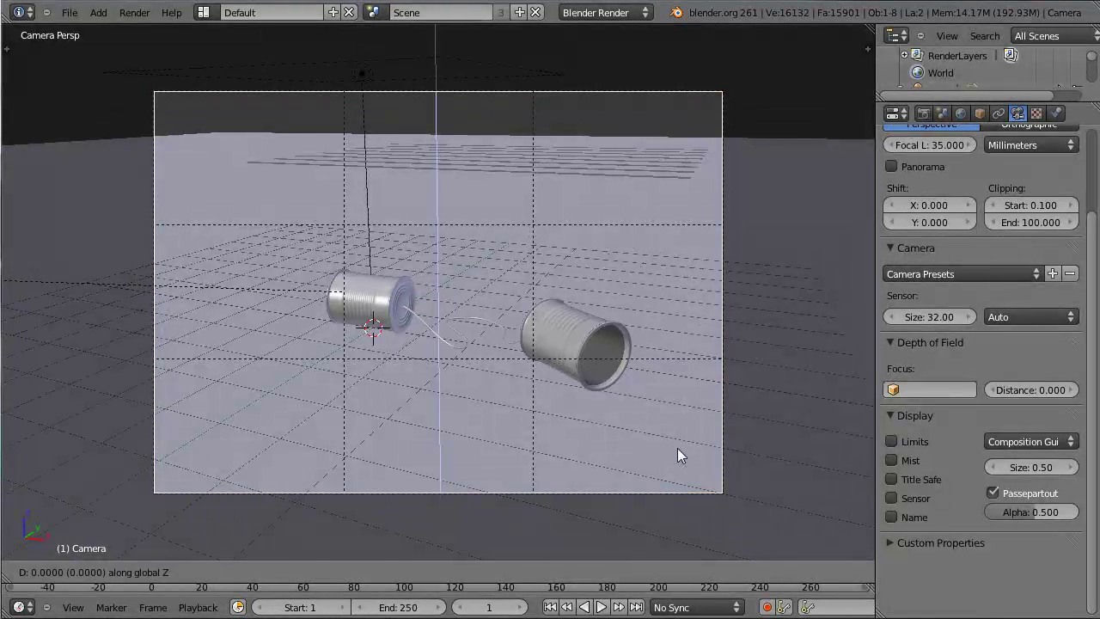
click(673, 531)
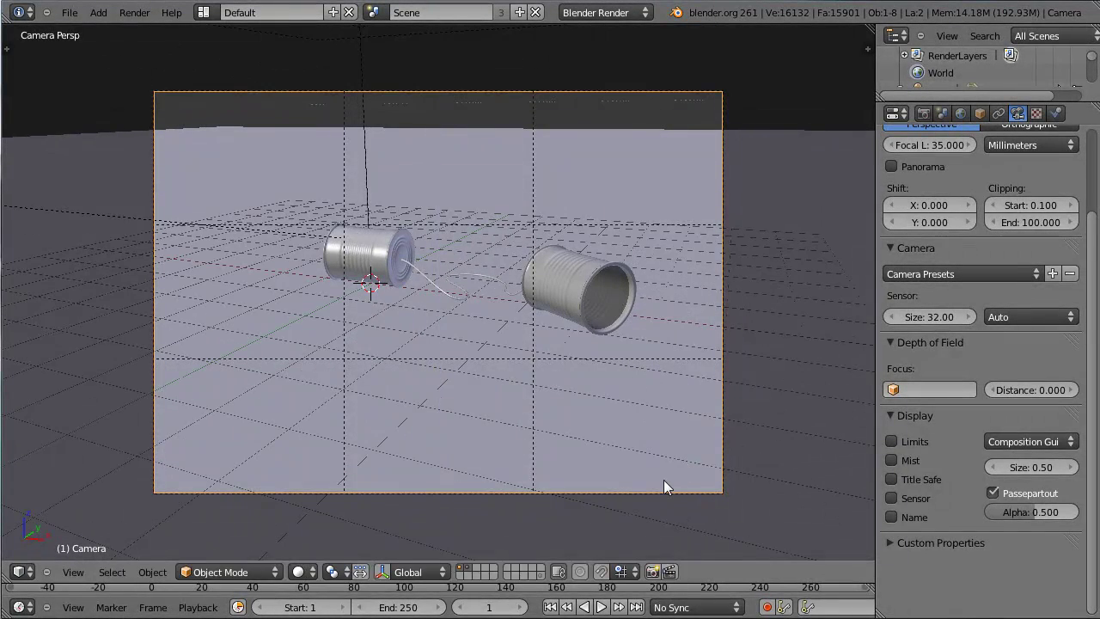
key(r)
key(x)
key(x)
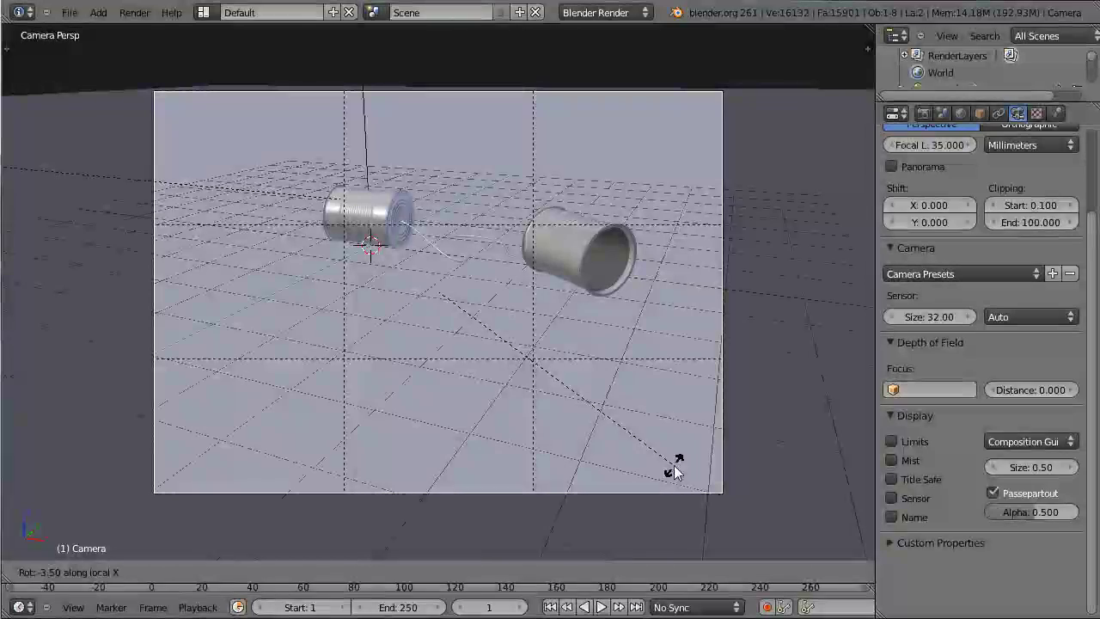
click(673, 465)
Step: Nudge the camera several times until both cans and the string are framed well
key(g)
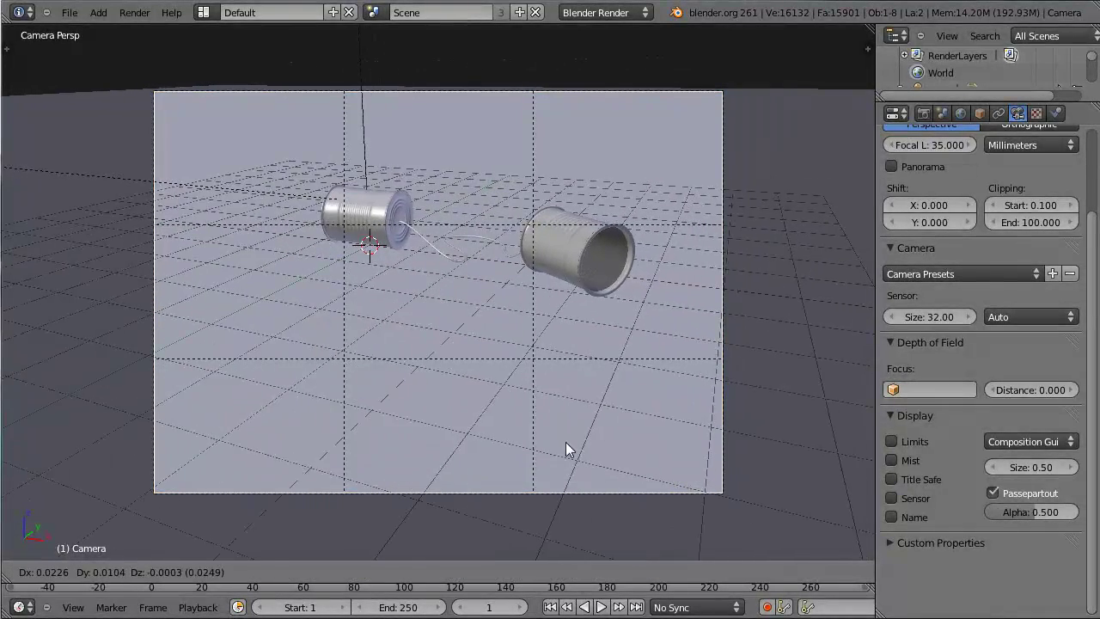
click(540, 438)
key(g)
click(524, 420)
key(g)
click(551, 378)
key(g)
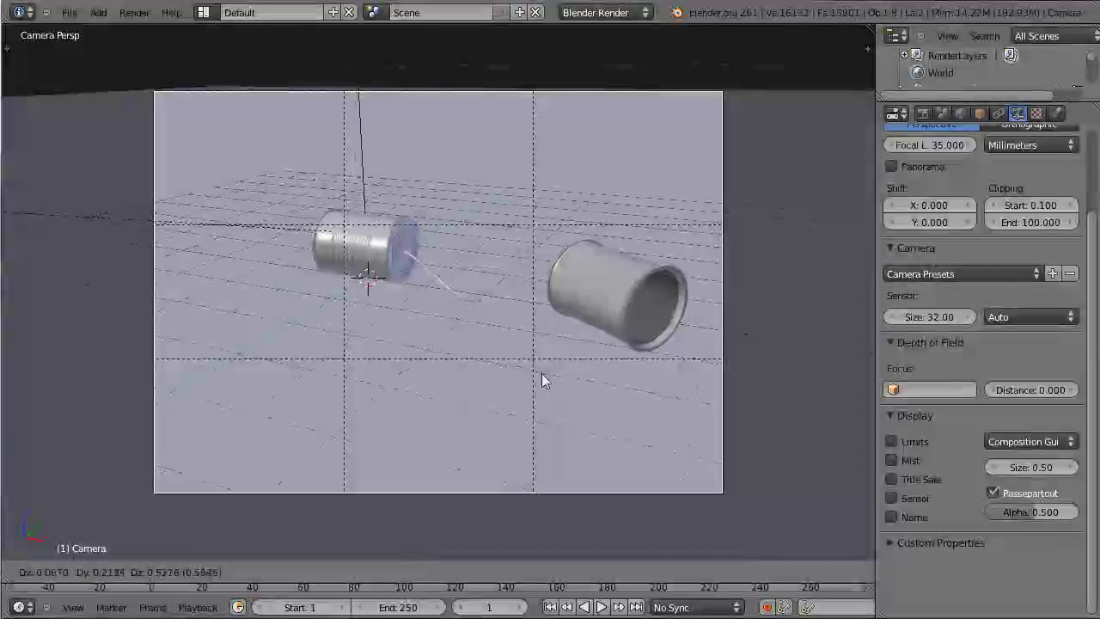
click(517, 372)
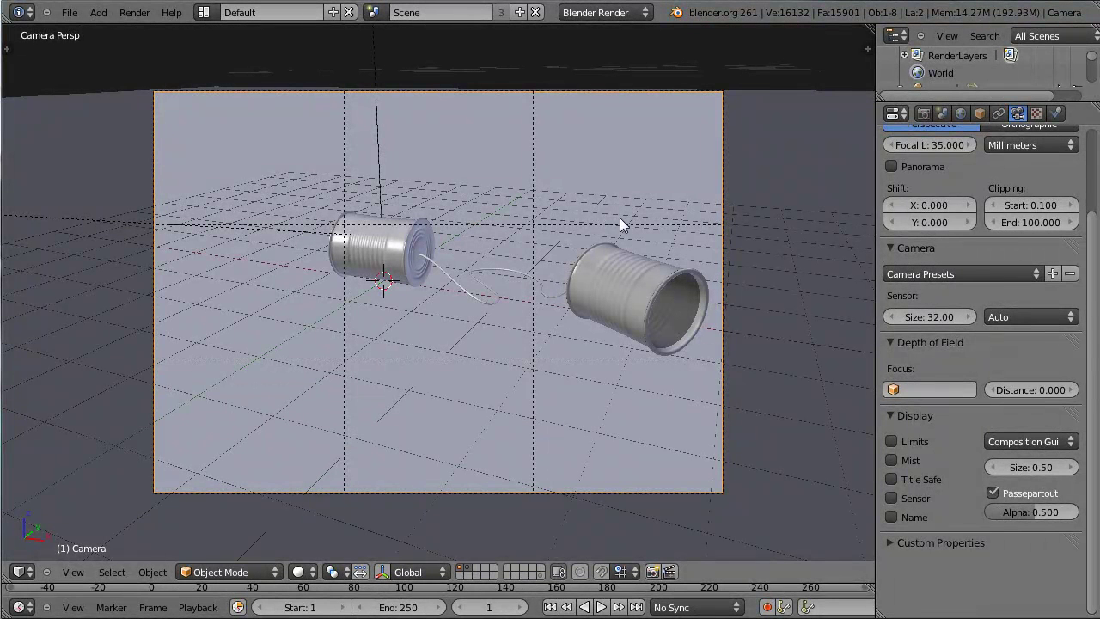
click(924, 113)
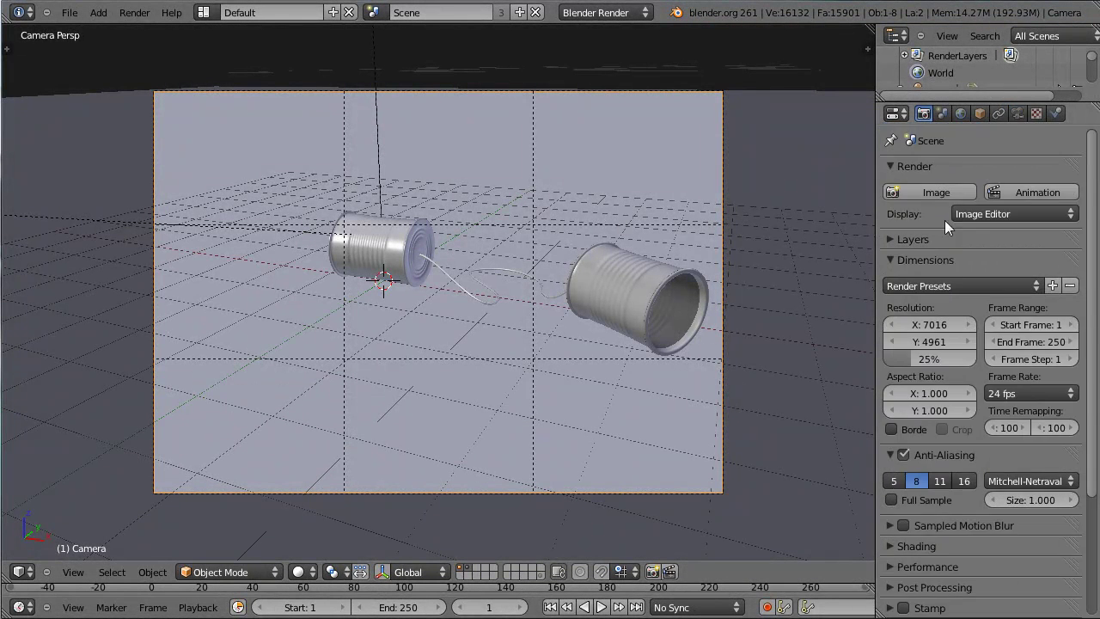
Step: Set the render size to 15% and render the camera view with F12
click(953, 359)
text(15)
key(Return)
key(F12)
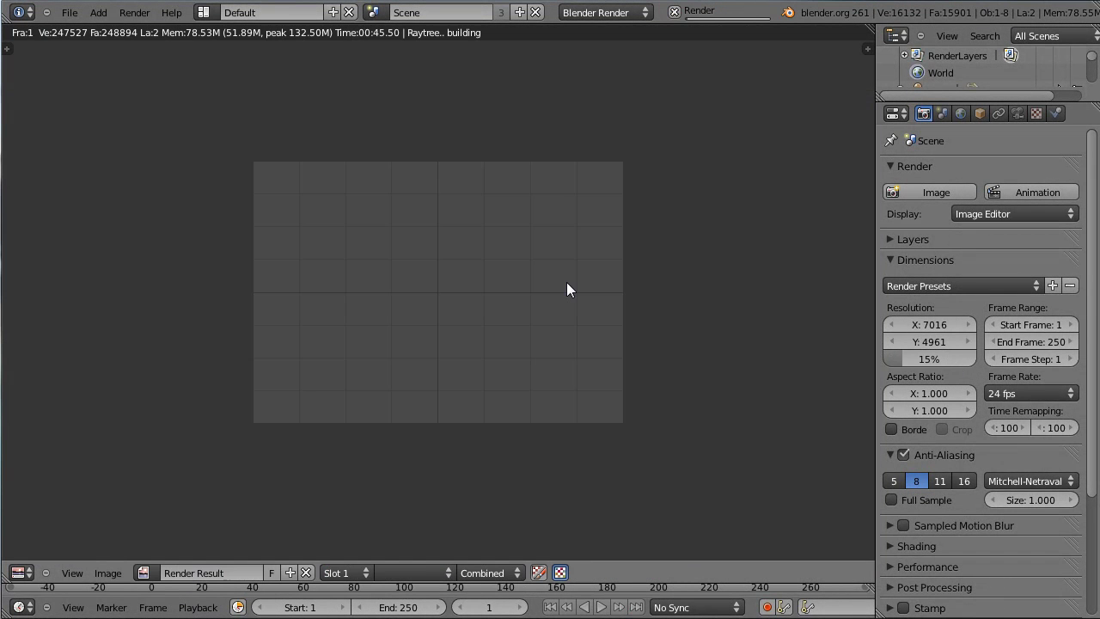
Step: Zoom the render result to fit, then switch the main area back to the 3D View
scroll(566, 289, up, 1)
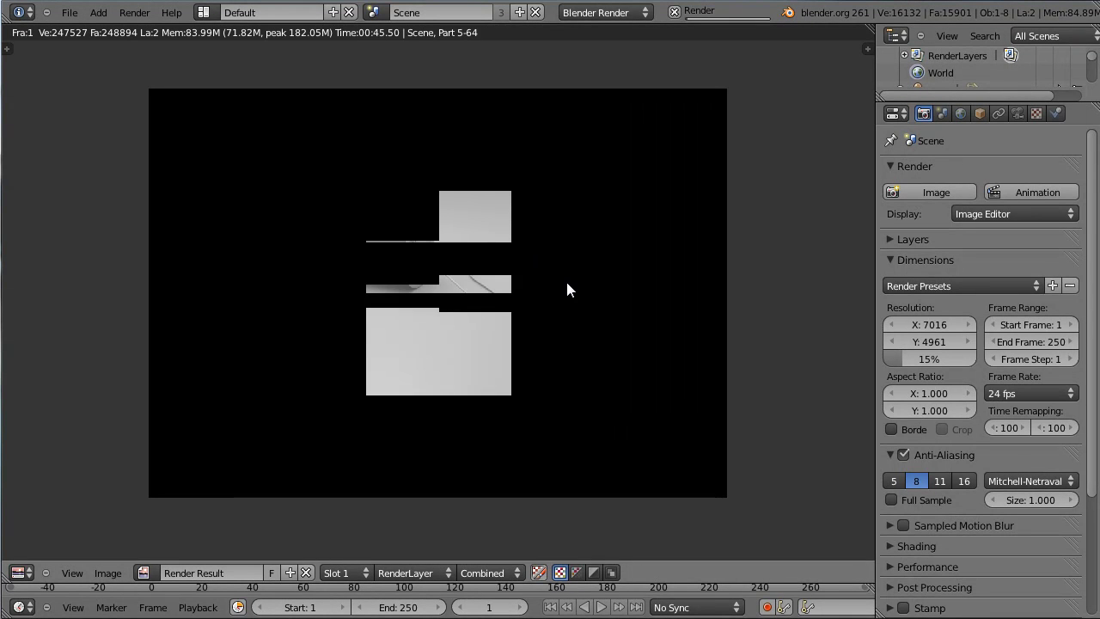
scroll(566, 289, up, 1)
scroll(567, 283, up, 1)
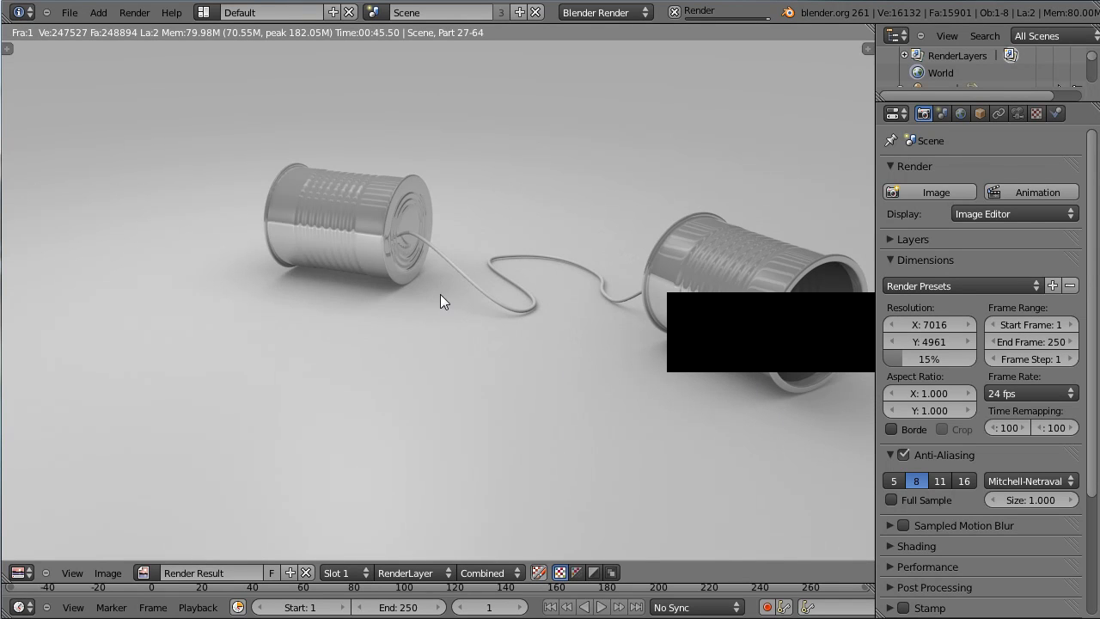
scroll(453, 250, down, 1)
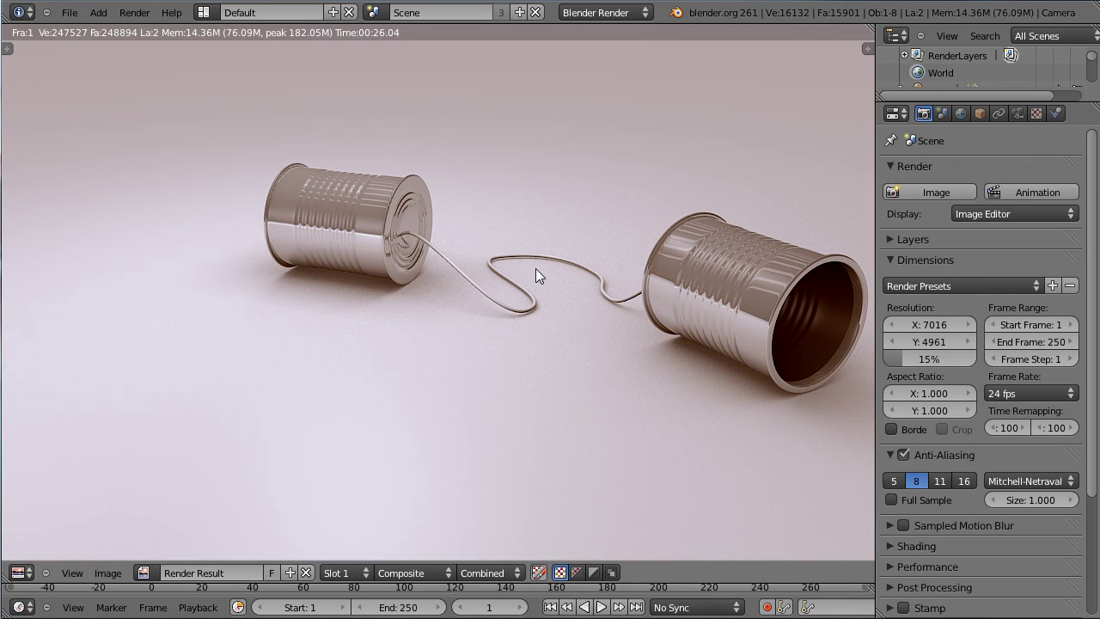
scroll(536, 270, down, 1)
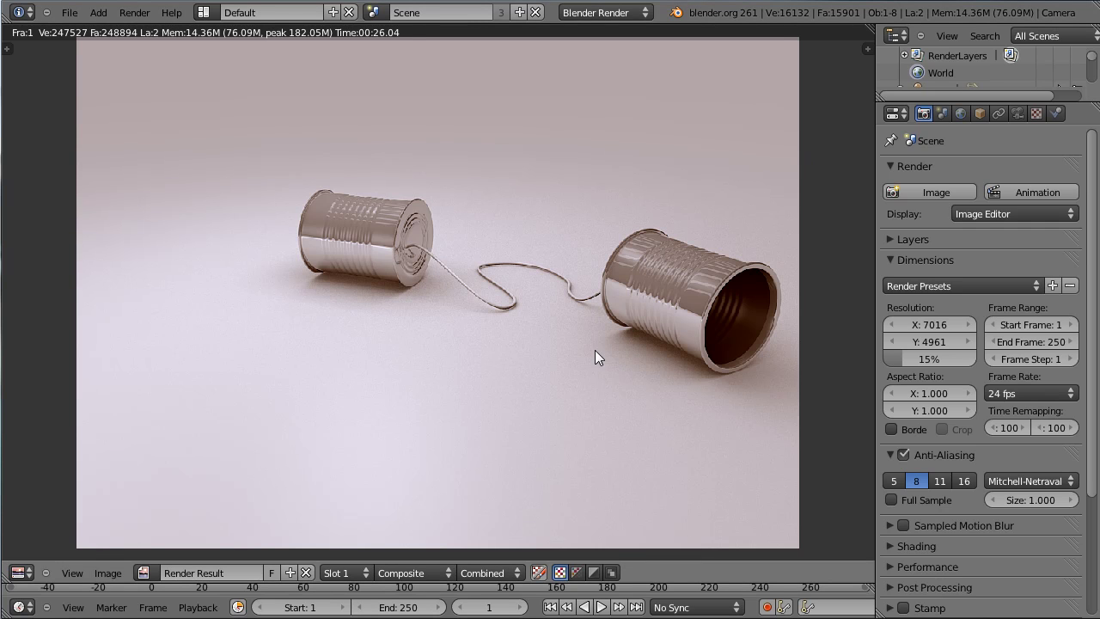
click(22, 572)
click(39, 556)
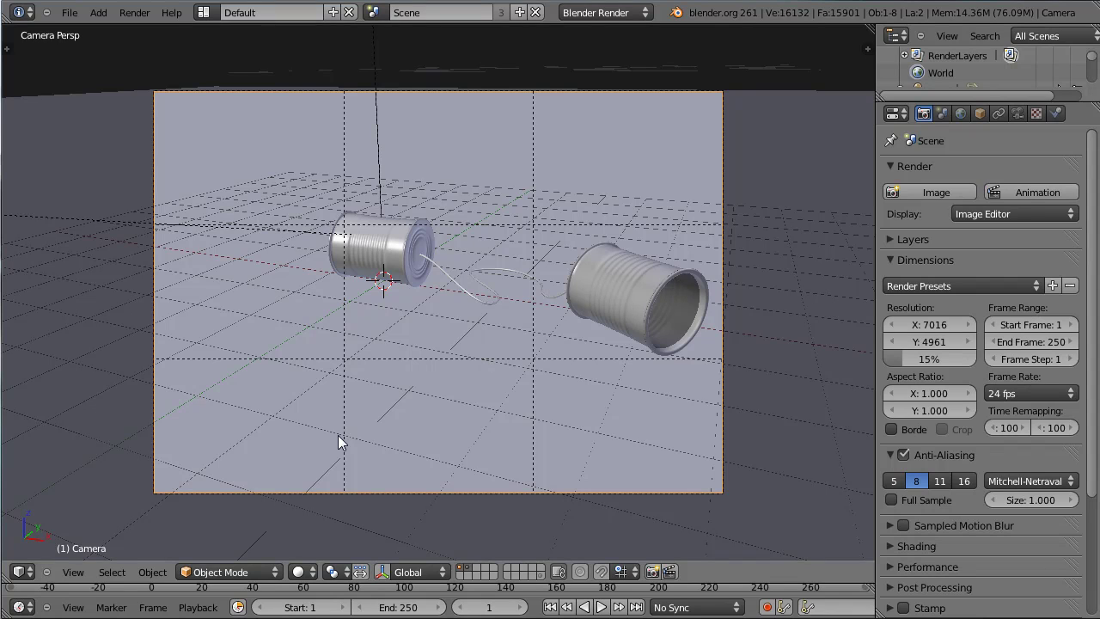
Step: Shift the camera slightly and save over the blend file
right_click(397, 357)
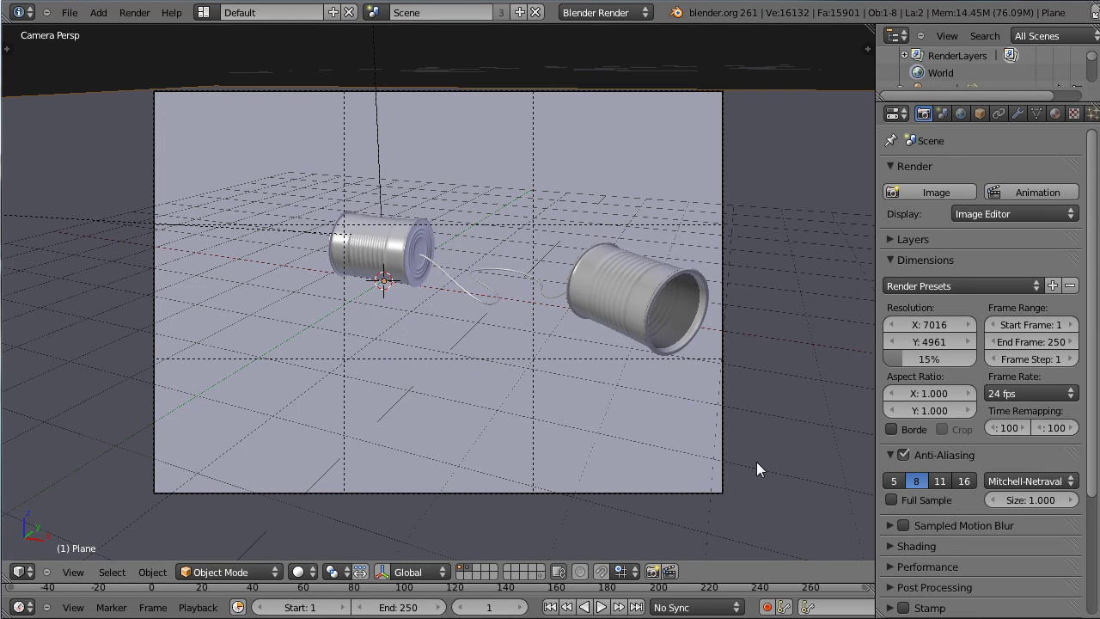
right_click(723, 464)
key(g)
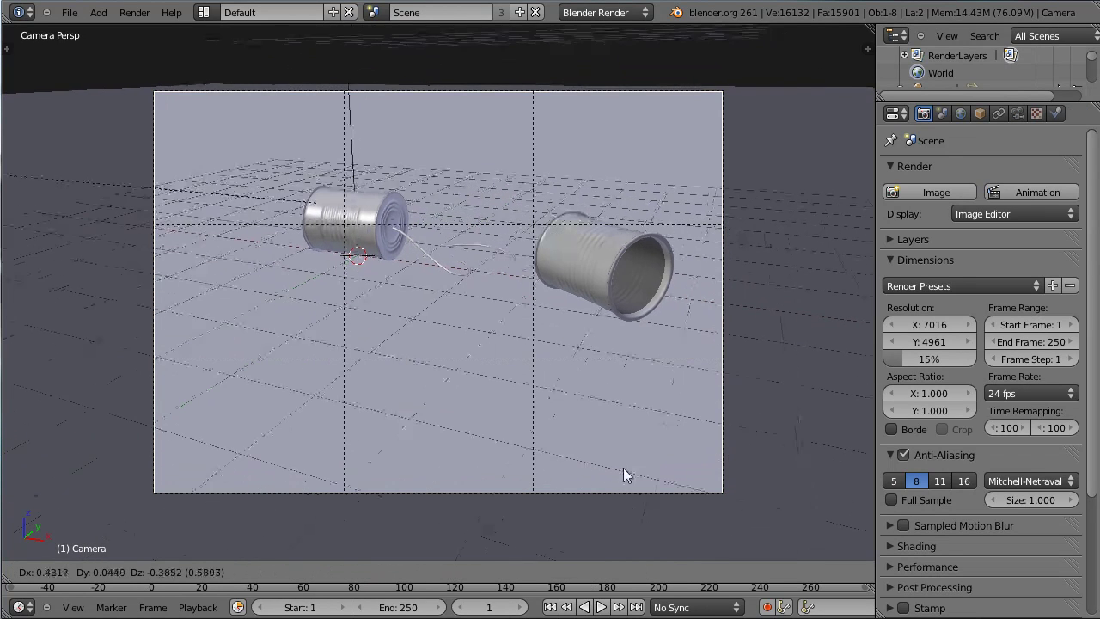
click(626, 469)
key(ctrl+s)
click(619, 468)
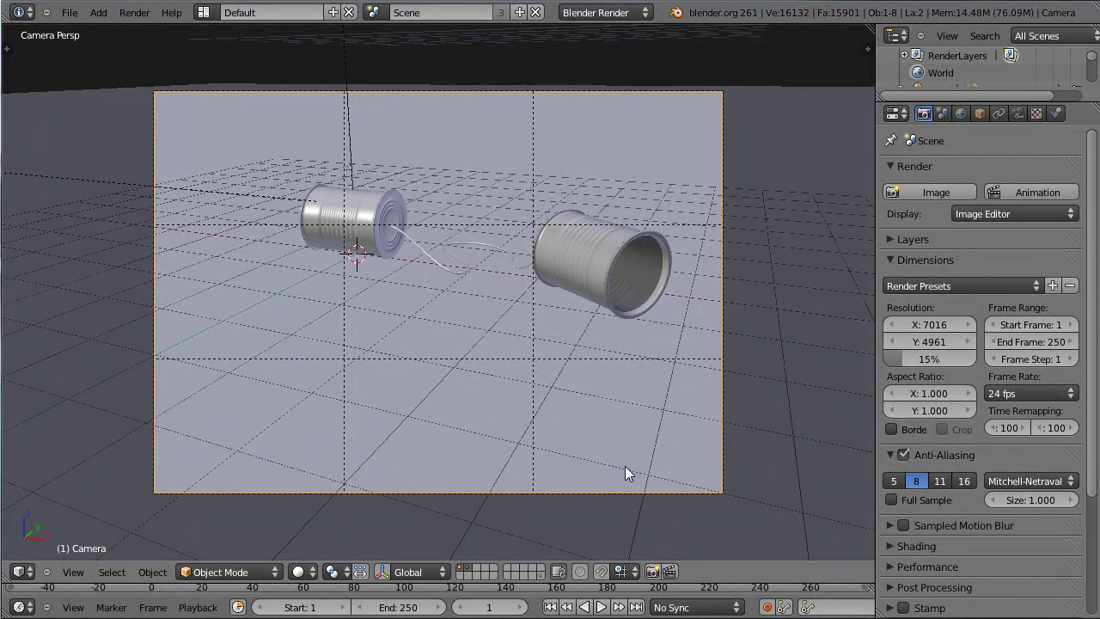
Step: Re-render the 15% preview, then drag the resolution scale up to 100%
key(F12)
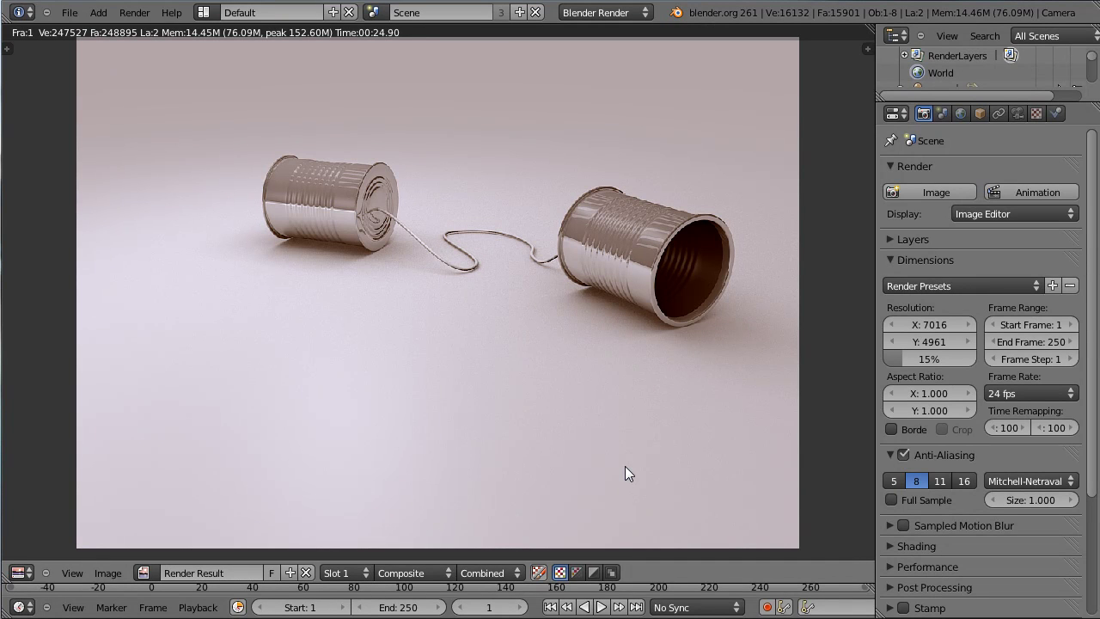
scroll(610, 462, up, 1)
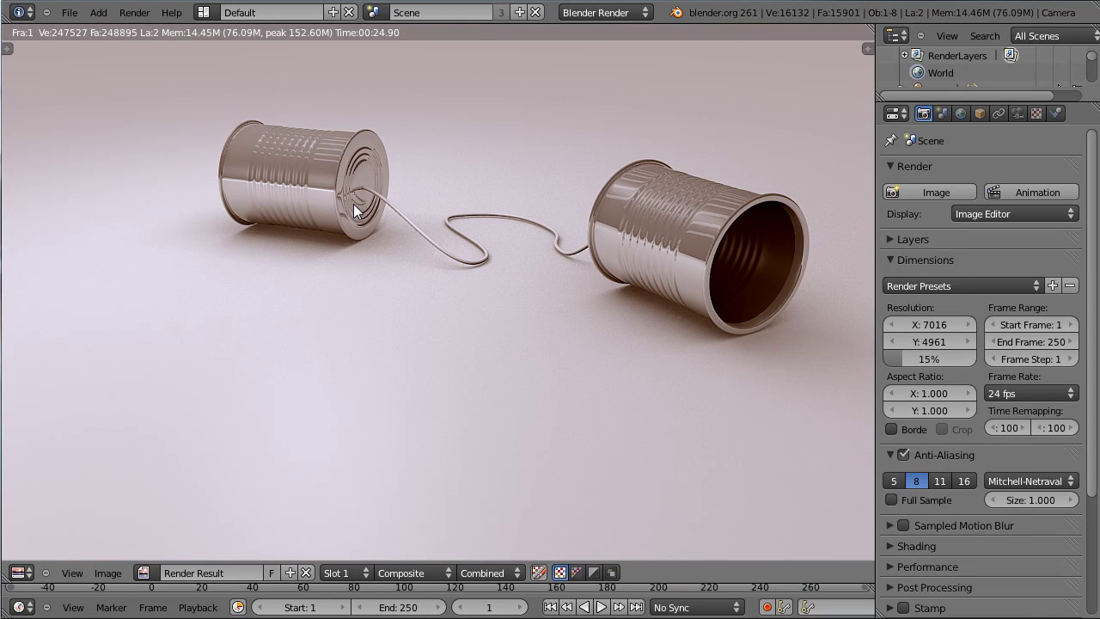
scroll(354, 203, down, 1)
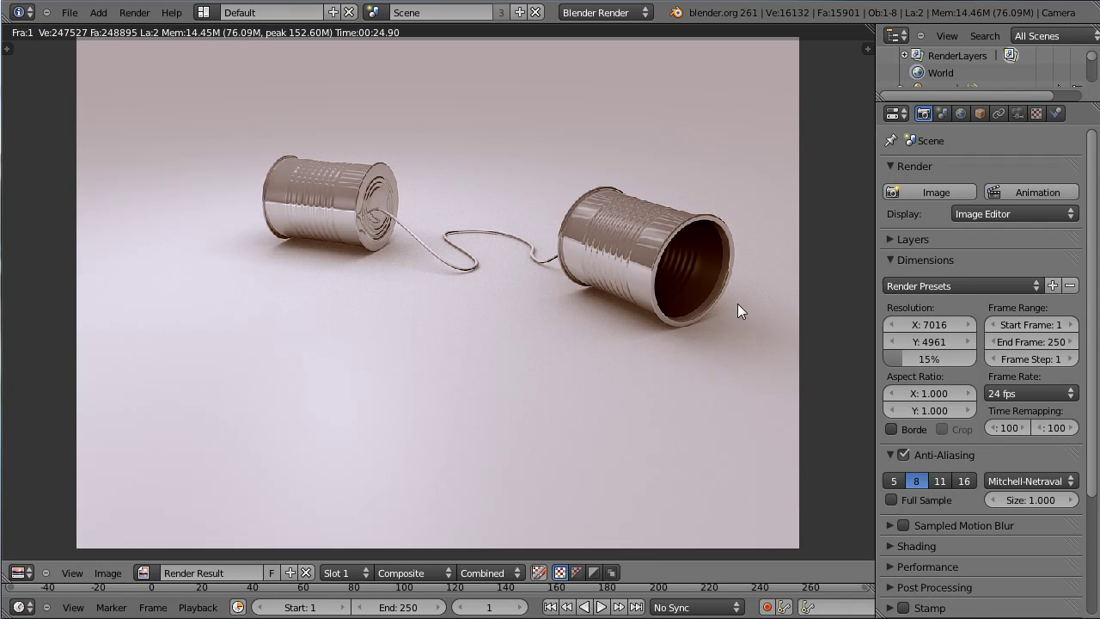
drag(898, 360, 981, 360)
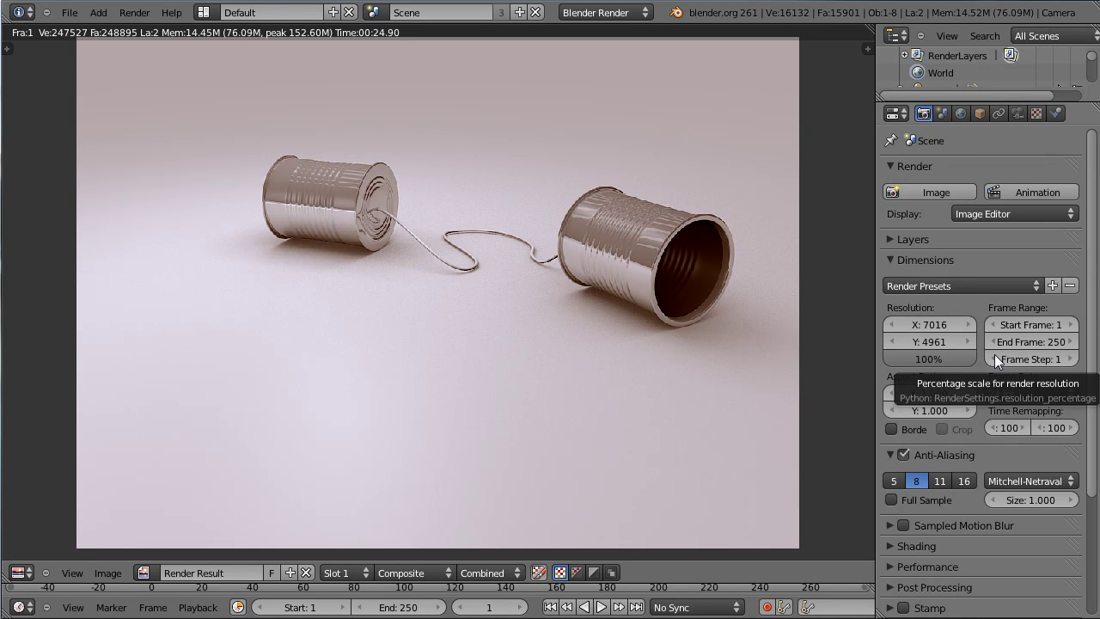
Step: Save the blend file, render at full 7016 × 4961 with anti-aliasing at 8, then open Save As Image
key(ctrl+s)
click(400, 185)
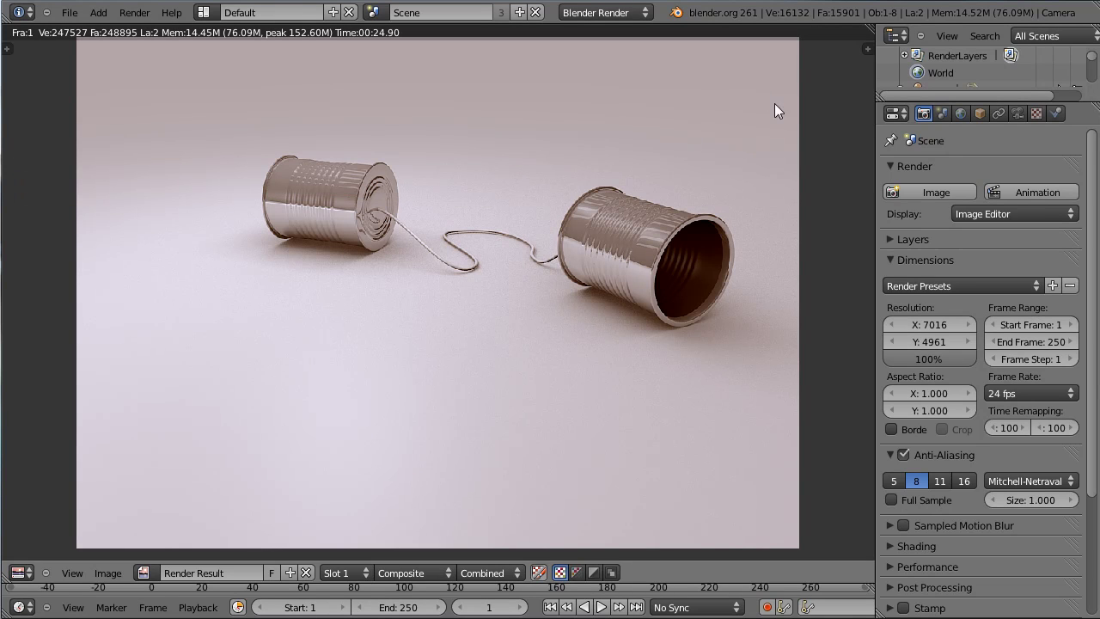
click(915, 194)
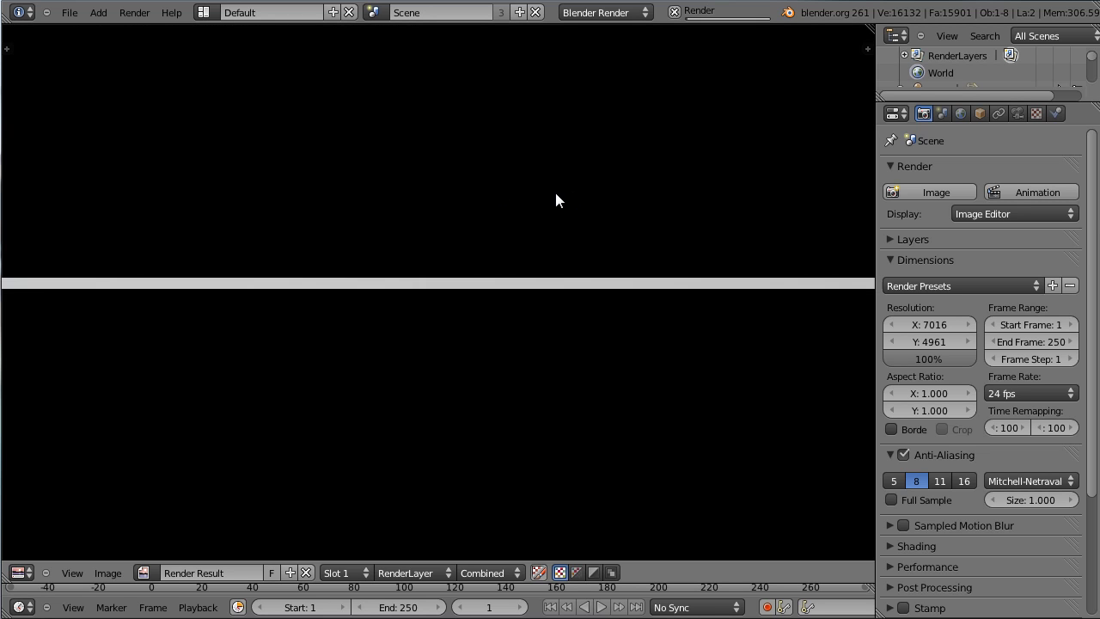
scroll(556, 200, down, 1)
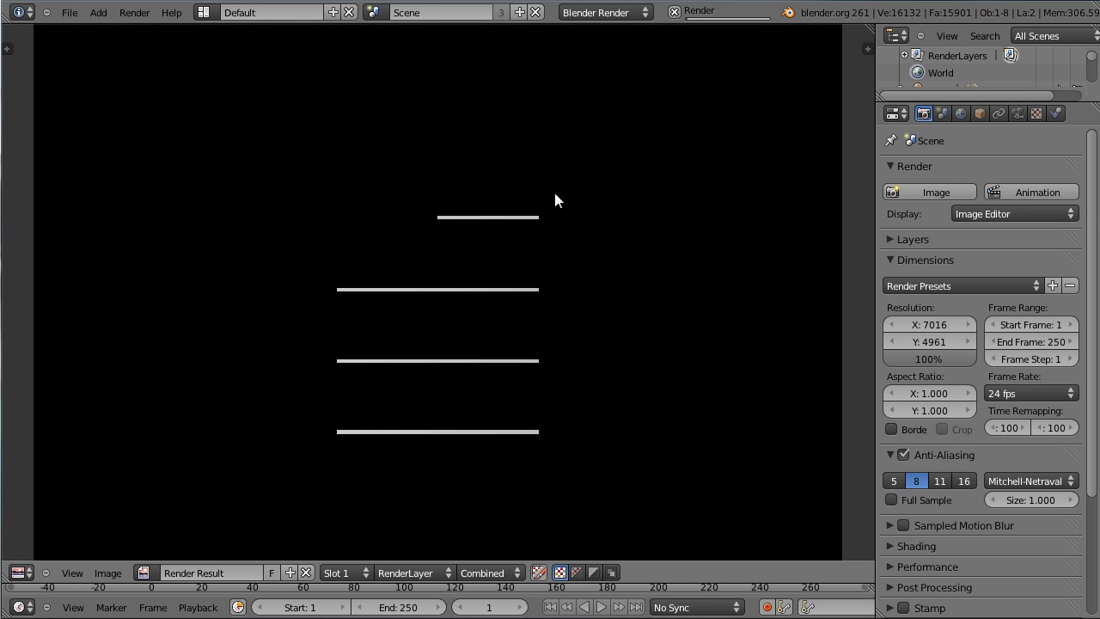
scroll(555, 200, down, 2)
scroll(555, 199, up, 1)
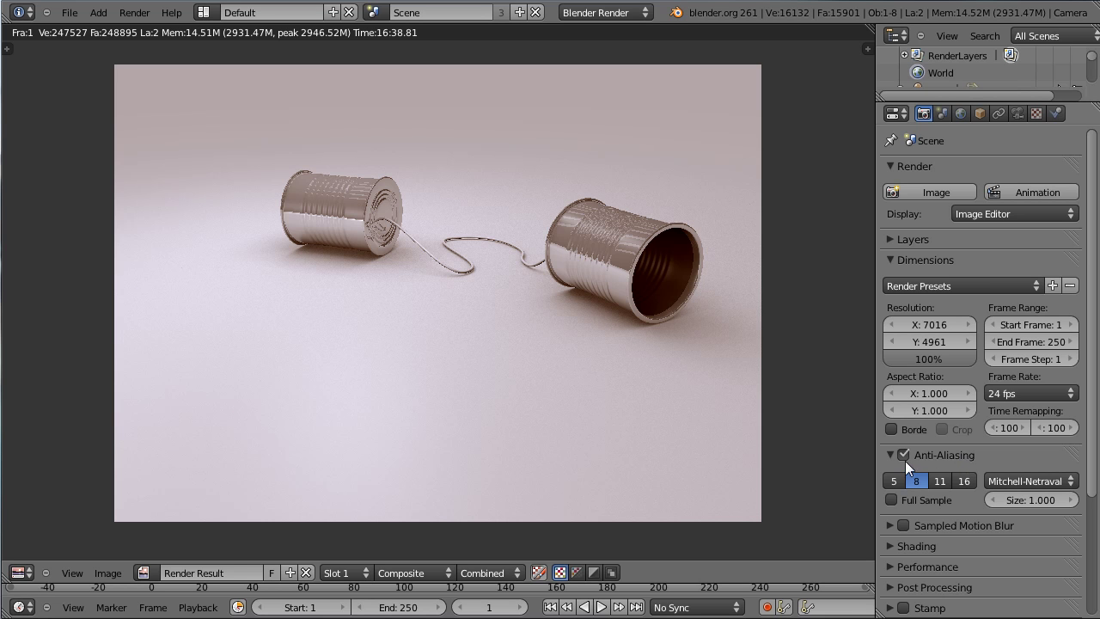
click(961, 483)
click(921, 484)
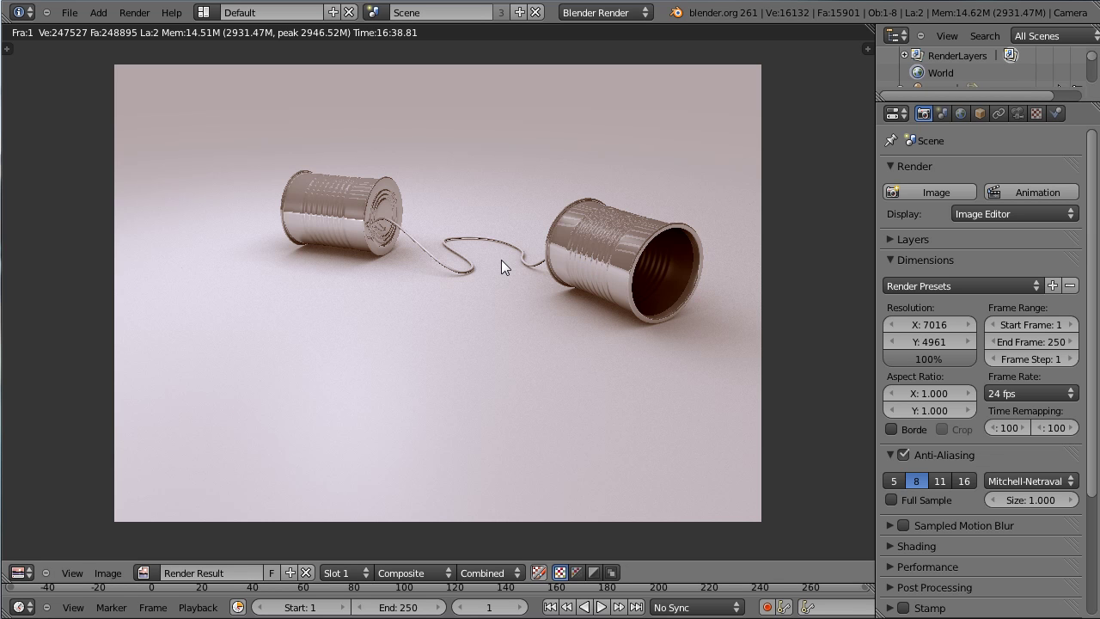
key(F3)
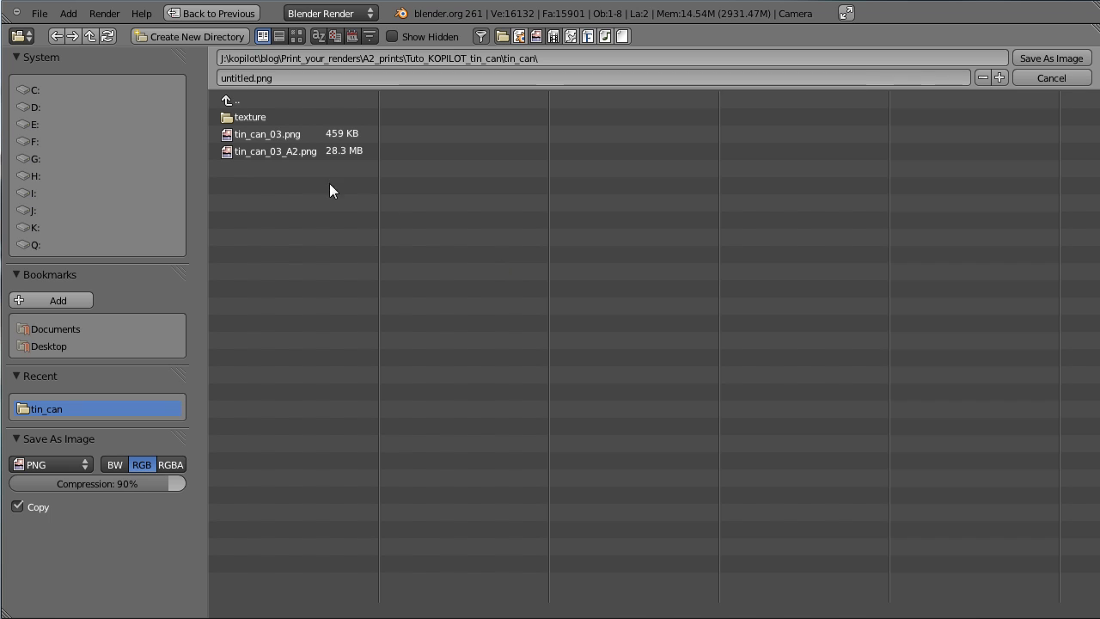
Step: Save the render as tin_can_03_A2_bis.png by appending _bis to the existing A2 name
click(269, 150)
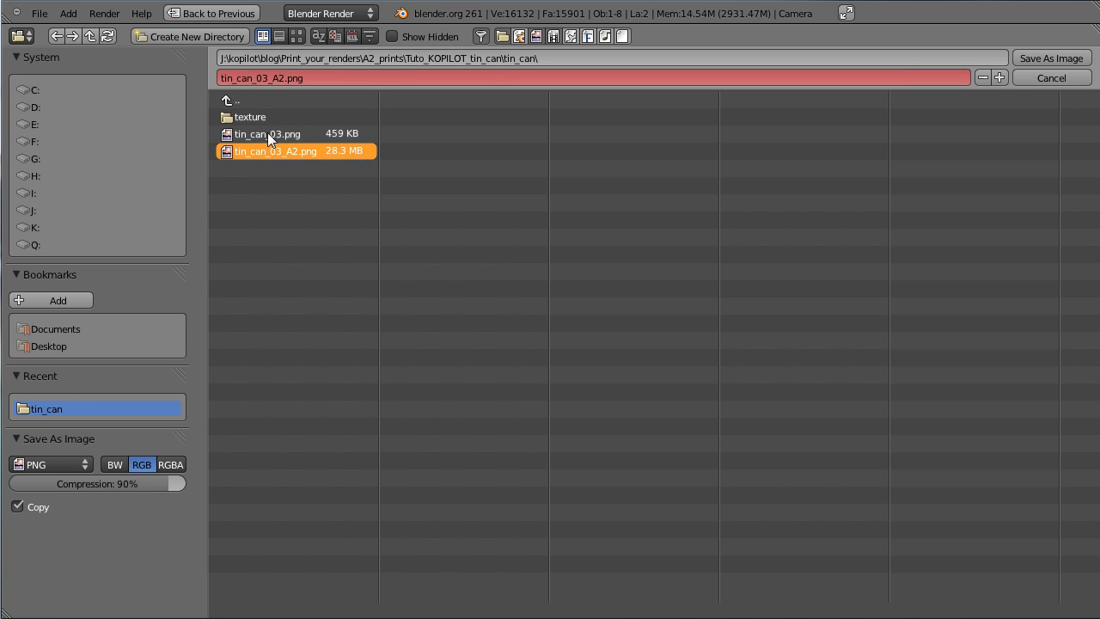
click(286, 77)
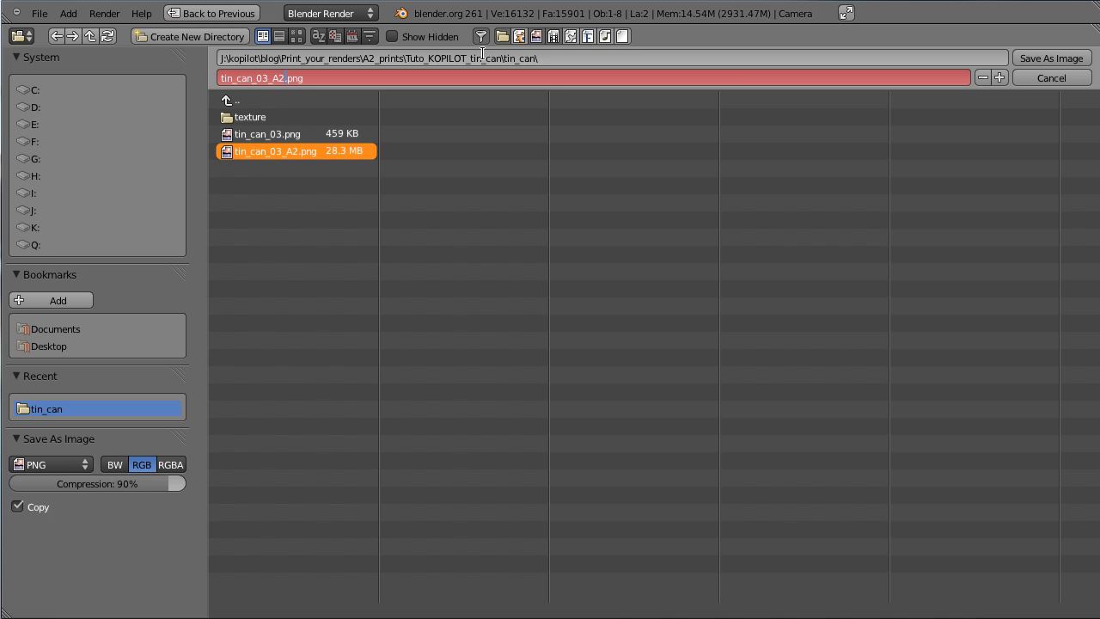
text(_)
text(bis)
key(Return)
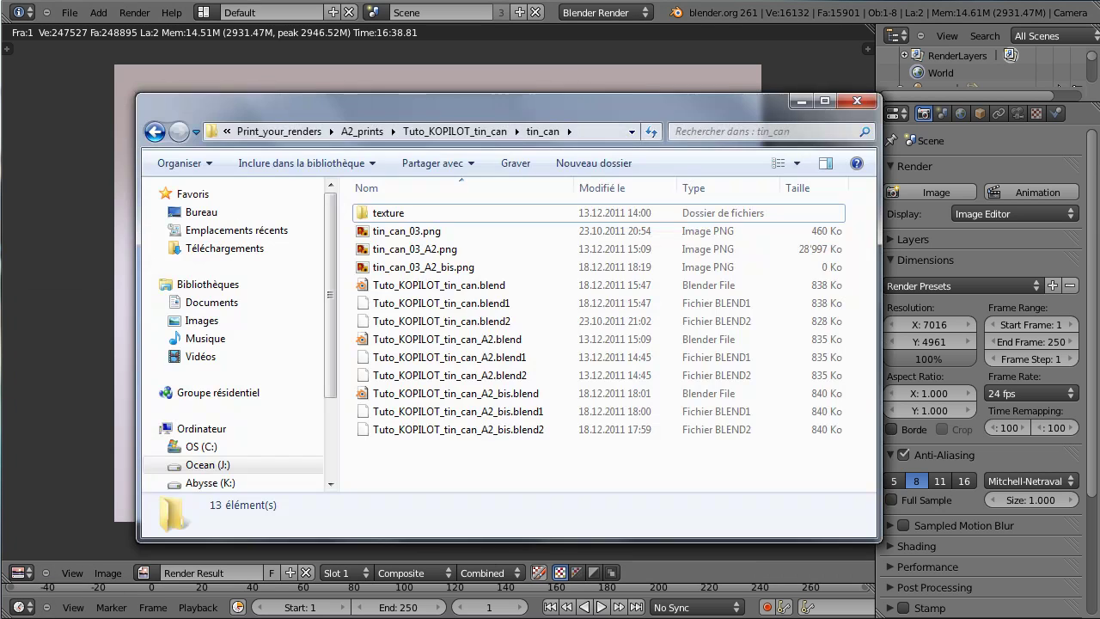
Step: Select tin_can_03_A2_bis.png in the tin_can folder to open it in Photoshop
click(443, 267)
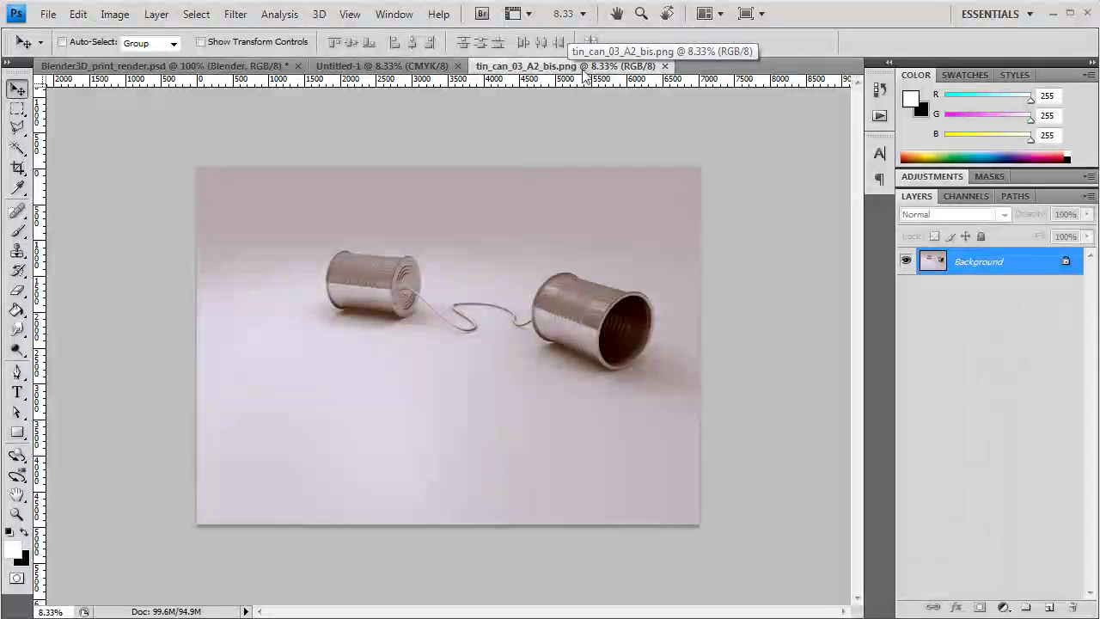
Step: At 100% view, pan across the render to inspect the left can, cable curve and right can
double_click(19, 514)
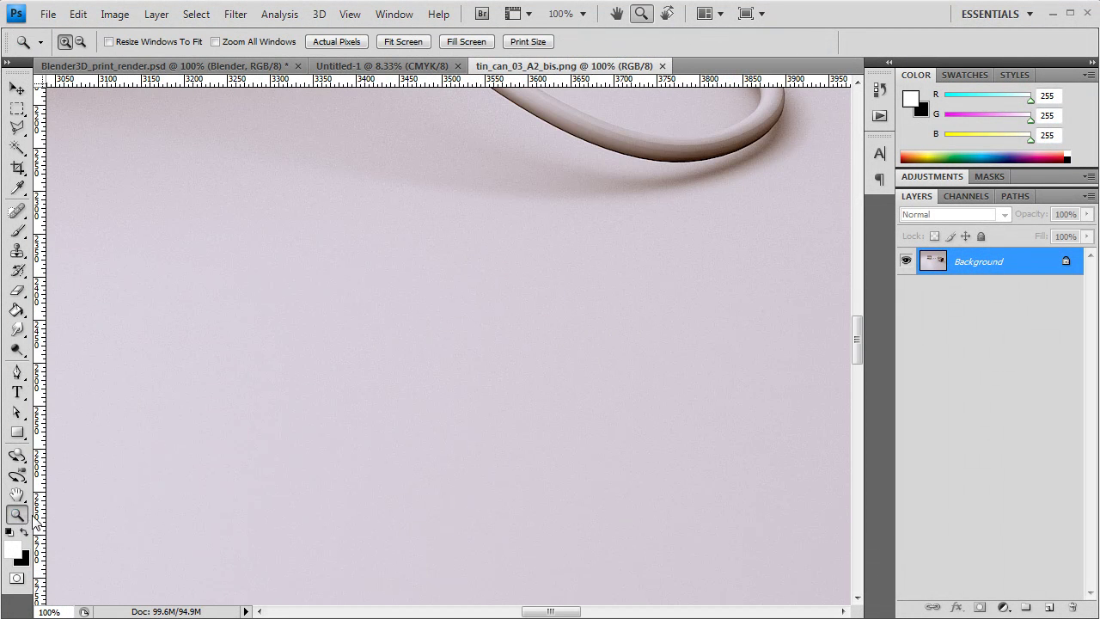
click(17, 495)
mouse_move(493, 125)
mouse_down()
mouse_move(548, 358)
mouse_move(614, 405)
mouse_up()
mouse_move(300, 233)
mouse_down()
mouse_move(473, 352)
mouse_move(640, 380)
mouse_up()
drag(476, 308, 487, 314)
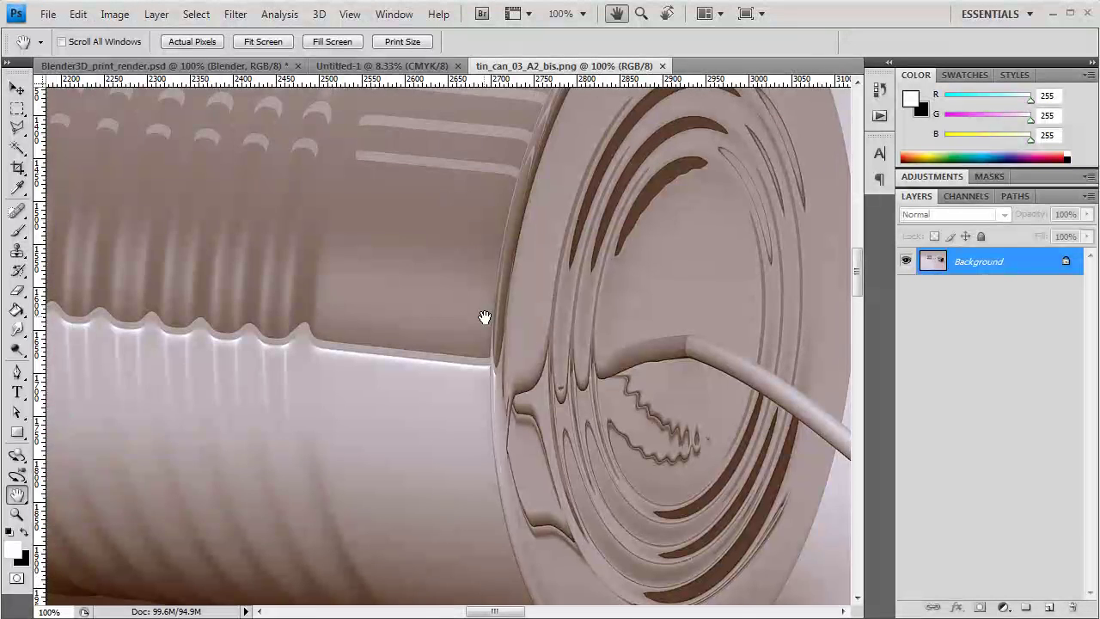
drag(656, 292, 511, 279)
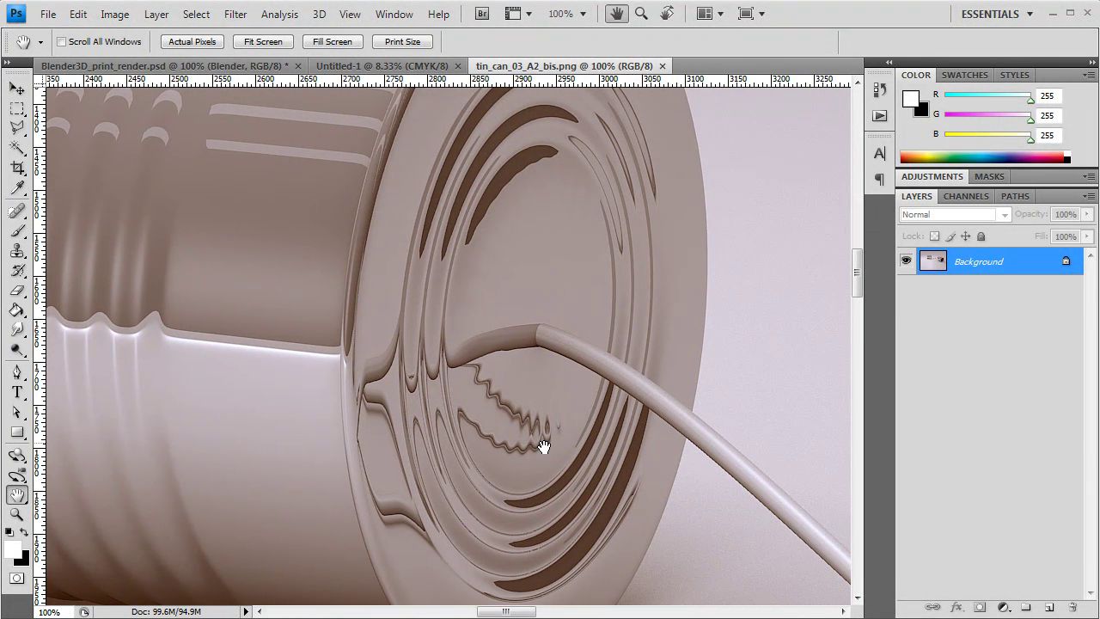
drag(696, 481, 484, 316)
mouse_move(741, 432)
mouse_down()
mouse_move(567, 413)
mouse_move(386, 423)
mouse_up()
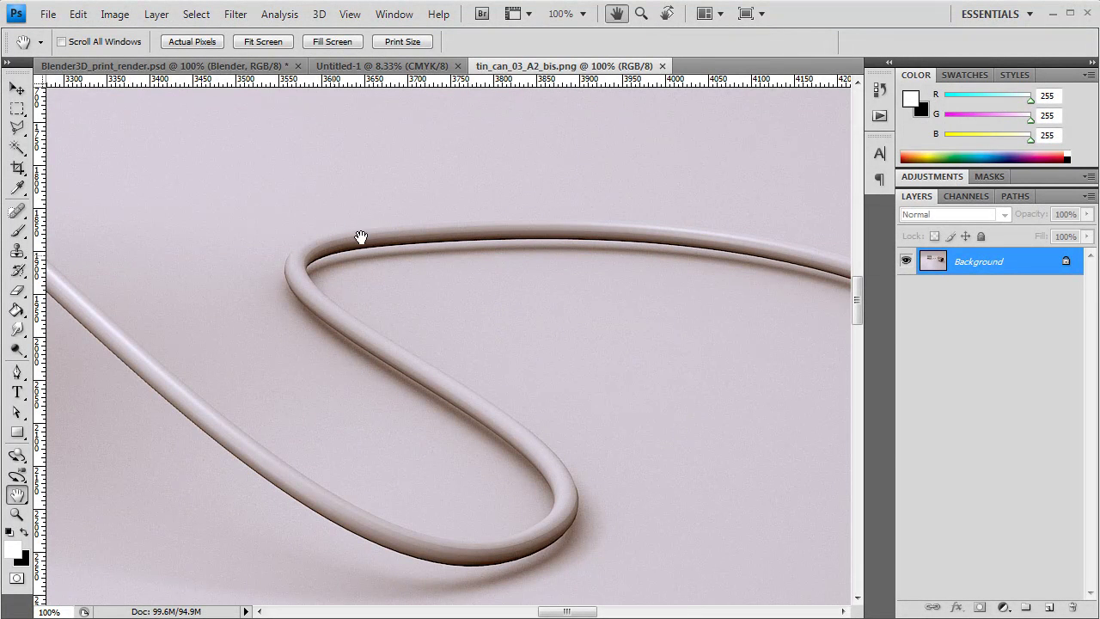
drag(719, 459, 376, 366)
drag(707, 396, 469, 301)
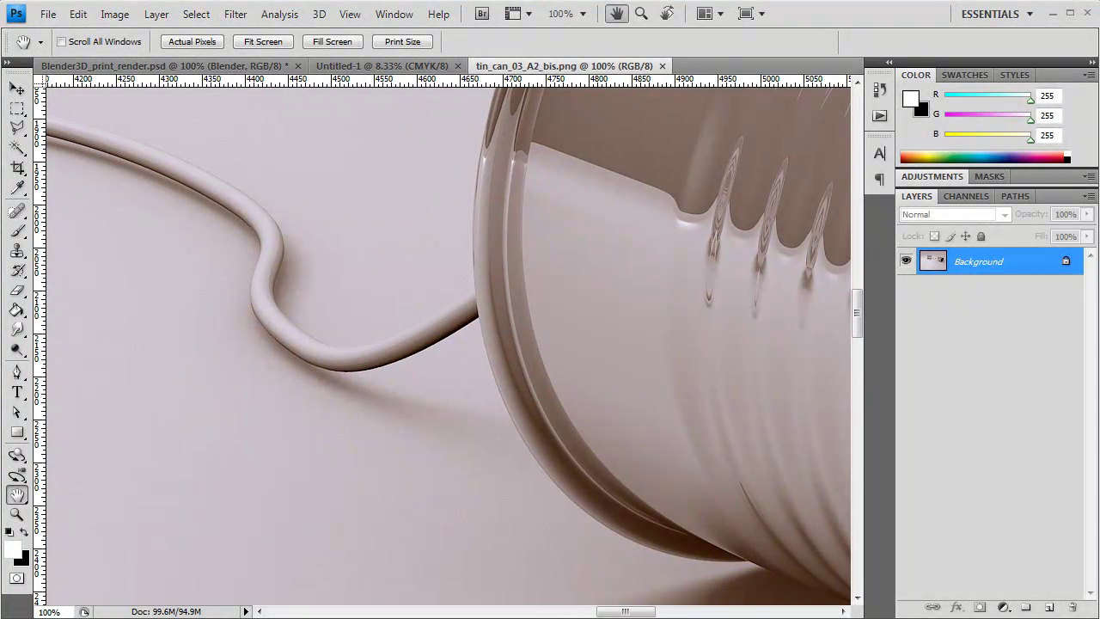
Step: Zoom in on the cable edge pixels, zoom back out to both cans, then go to Untitled-1
click(16, 514)
click(348, 351)
mouse_move(286, 337)
mouse_down()
mouse_move(275, 347)
mouse_move(290, 361)
mouse_up()
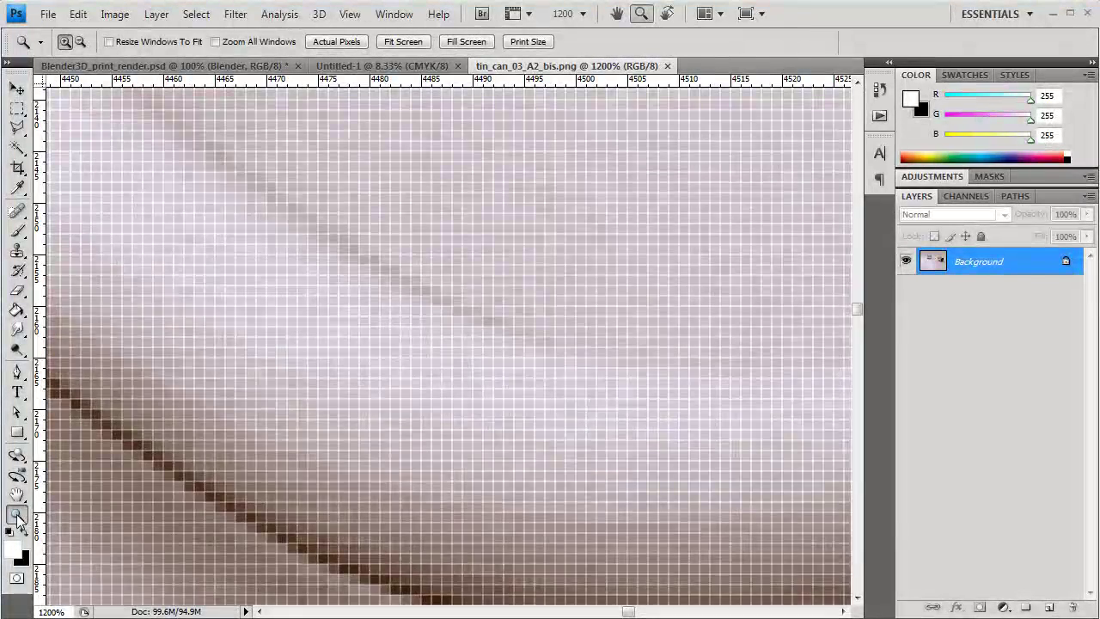
double_click(17, 516)
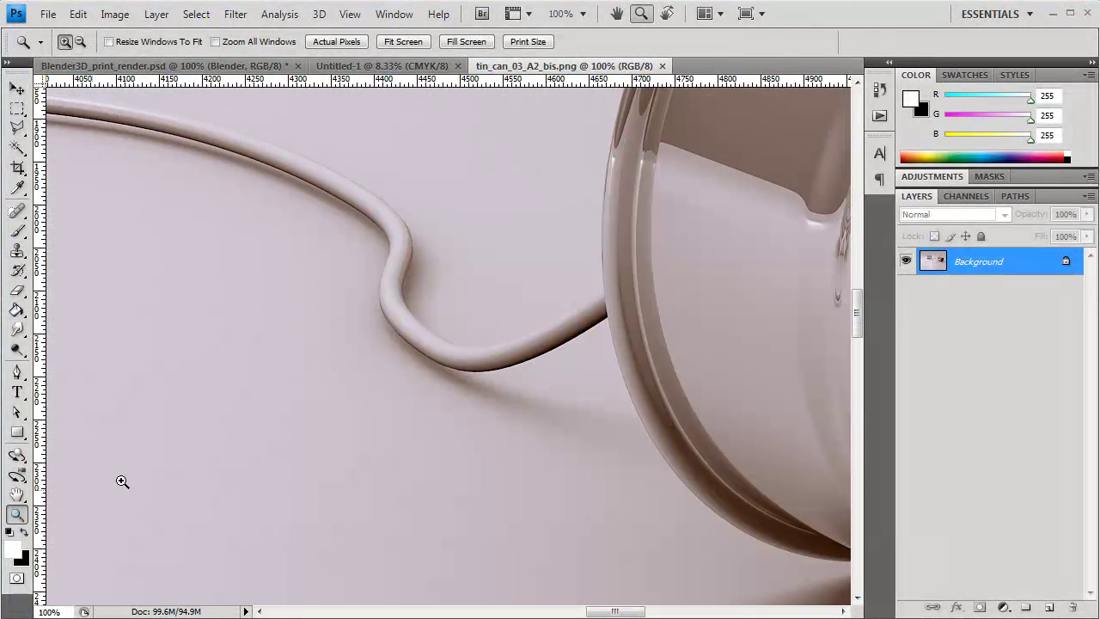
alt+drag(358, 368, 360, 364)
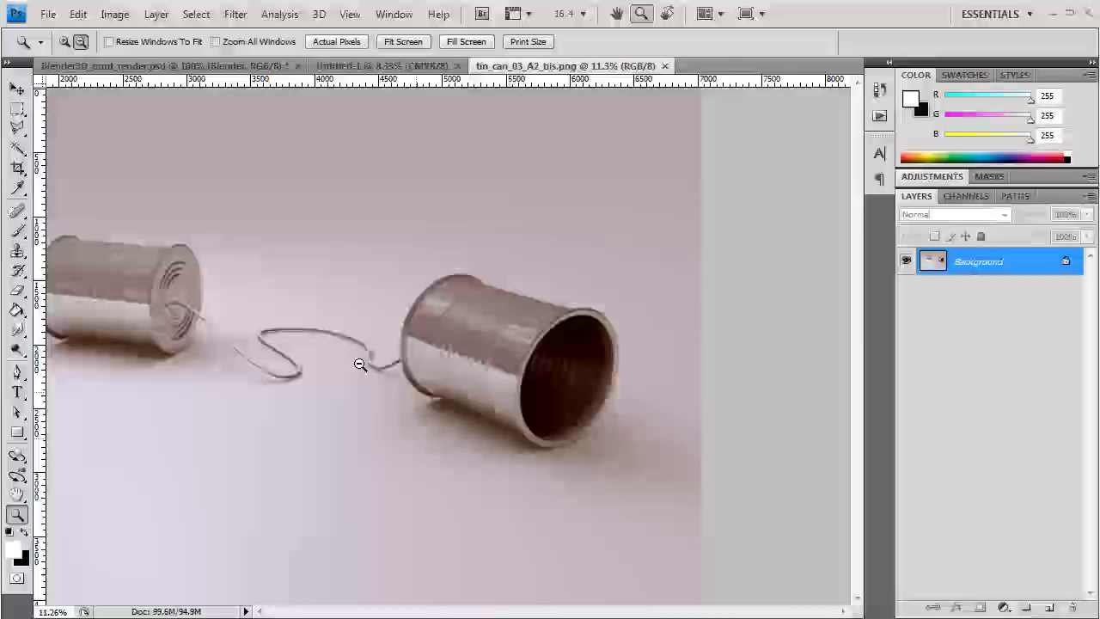
alt+drag(360, 365, 359, 364)
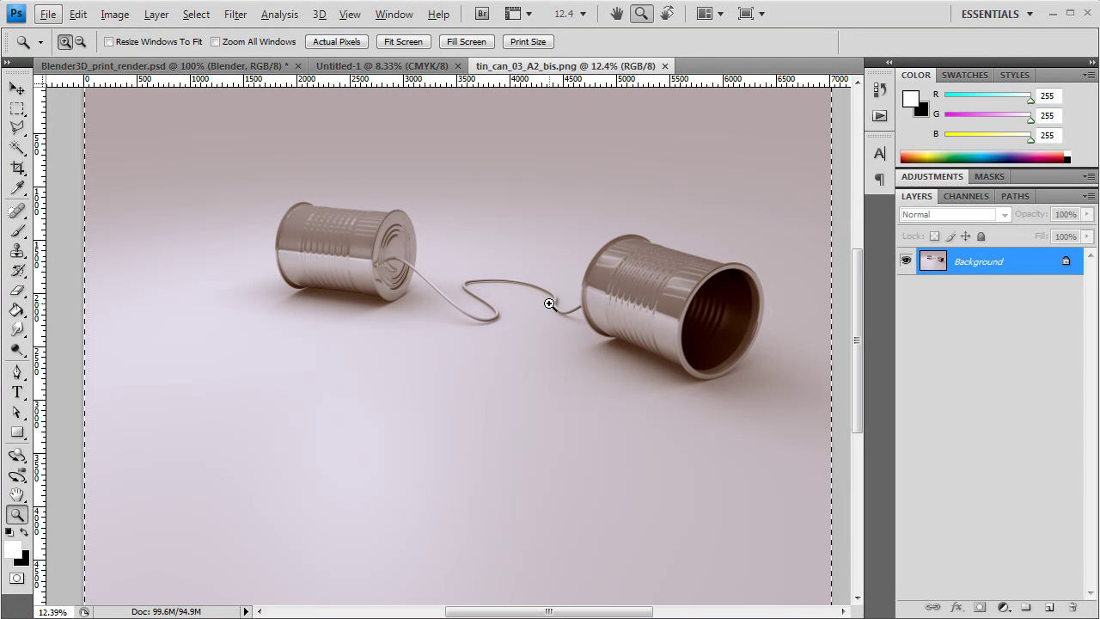
scroll(553, 308, right, 1)
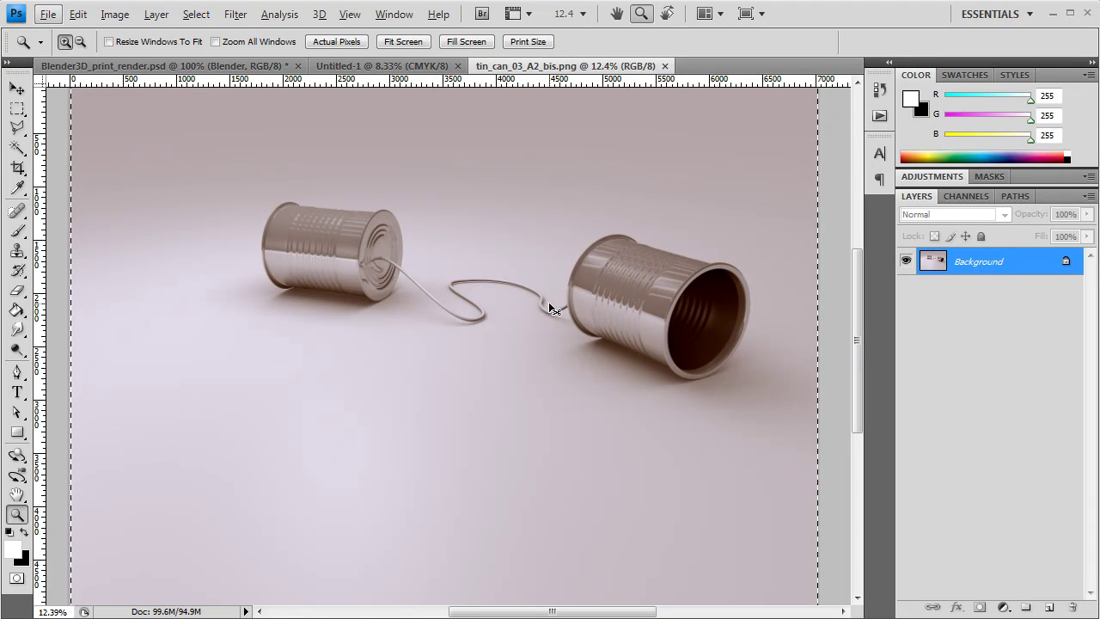
click(391, 70)
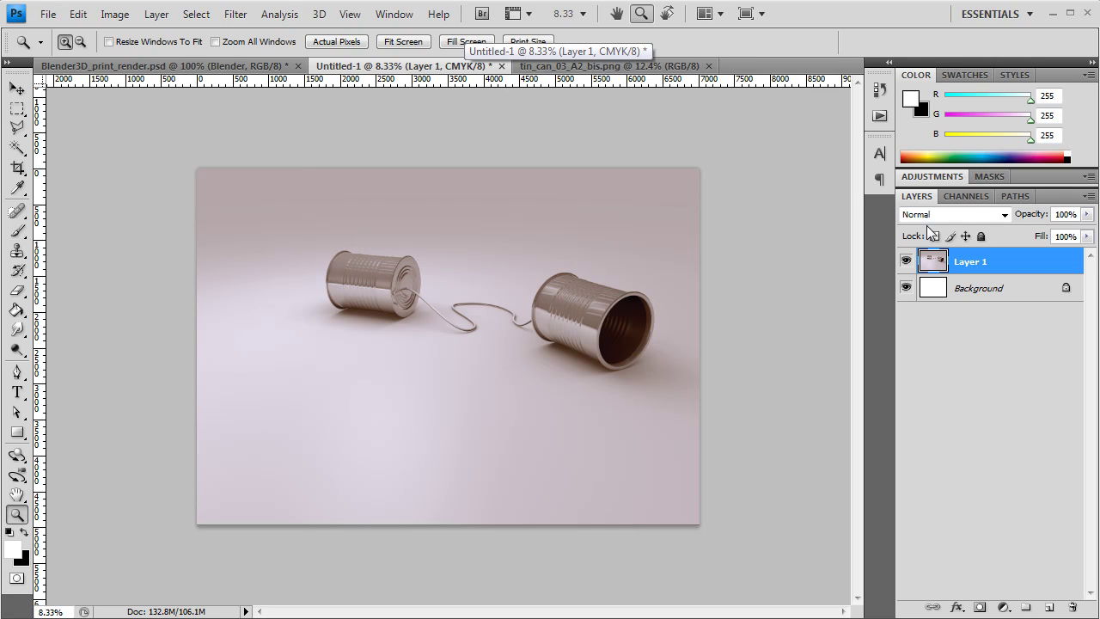
Step: Step through the poster's Cyan, Magenta, Yellow and Black channels, then restore the CMYK composite
click(980, 196)
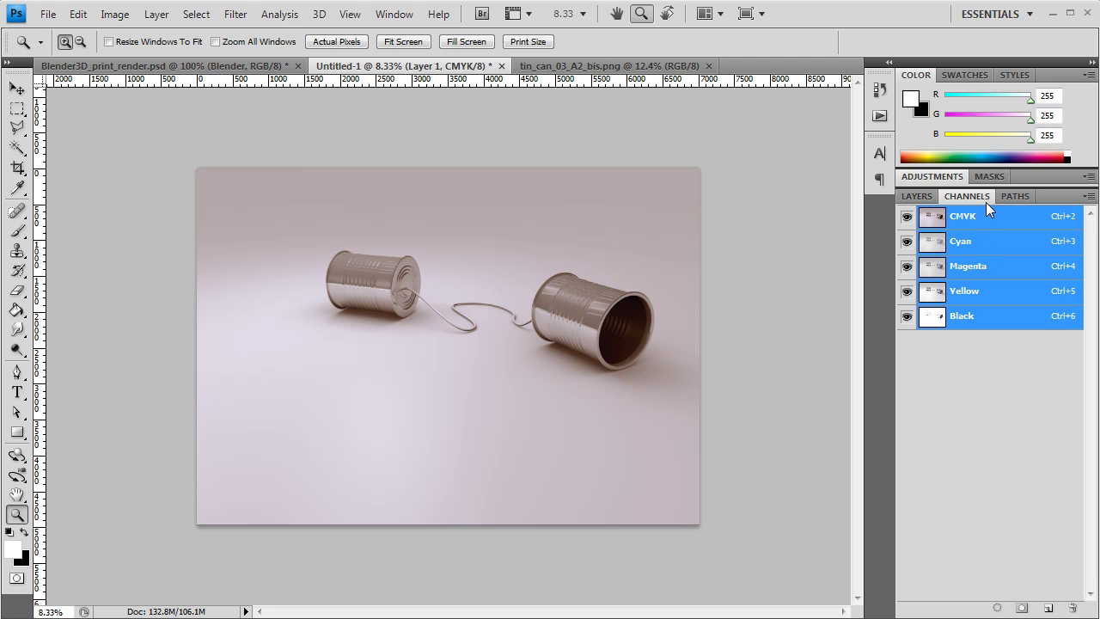
click(965, 243)
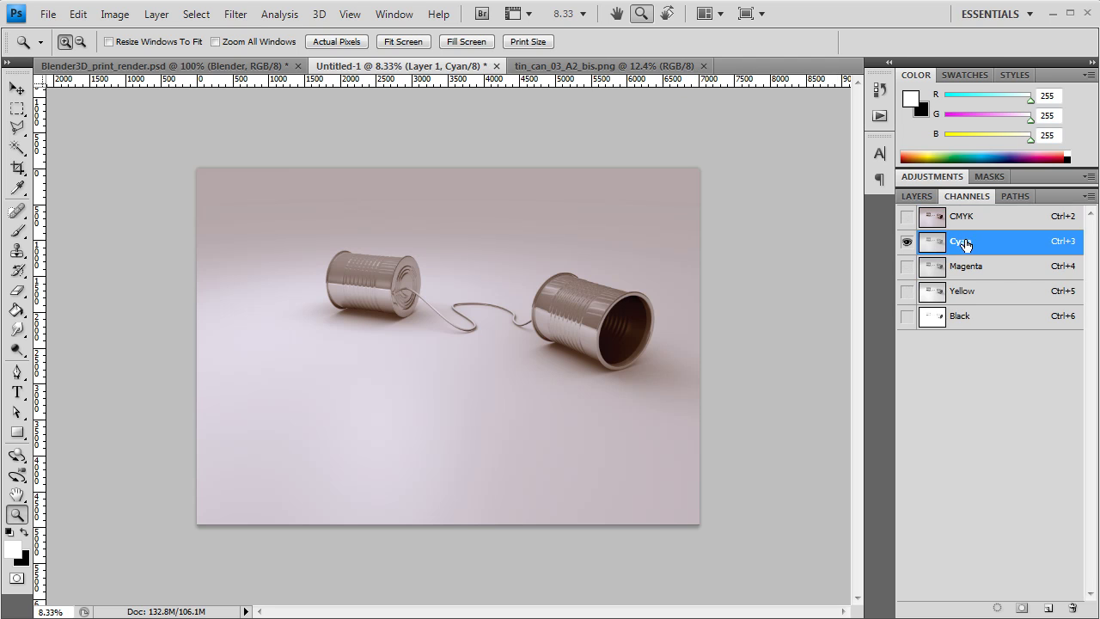
click(976, 267)
click(975, 294)
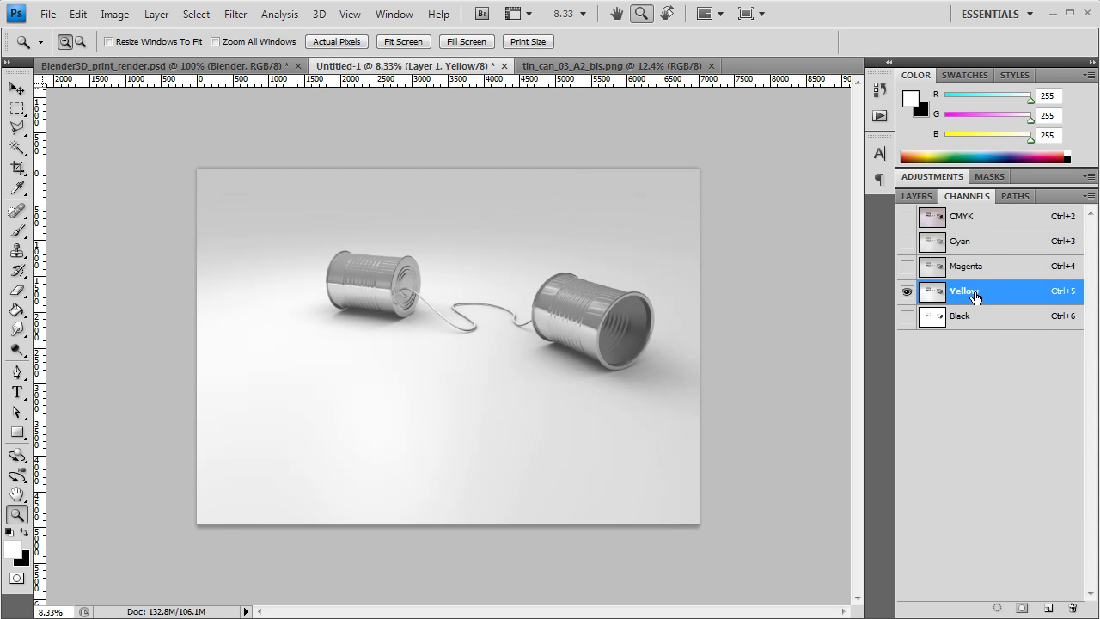
click(971, 320)
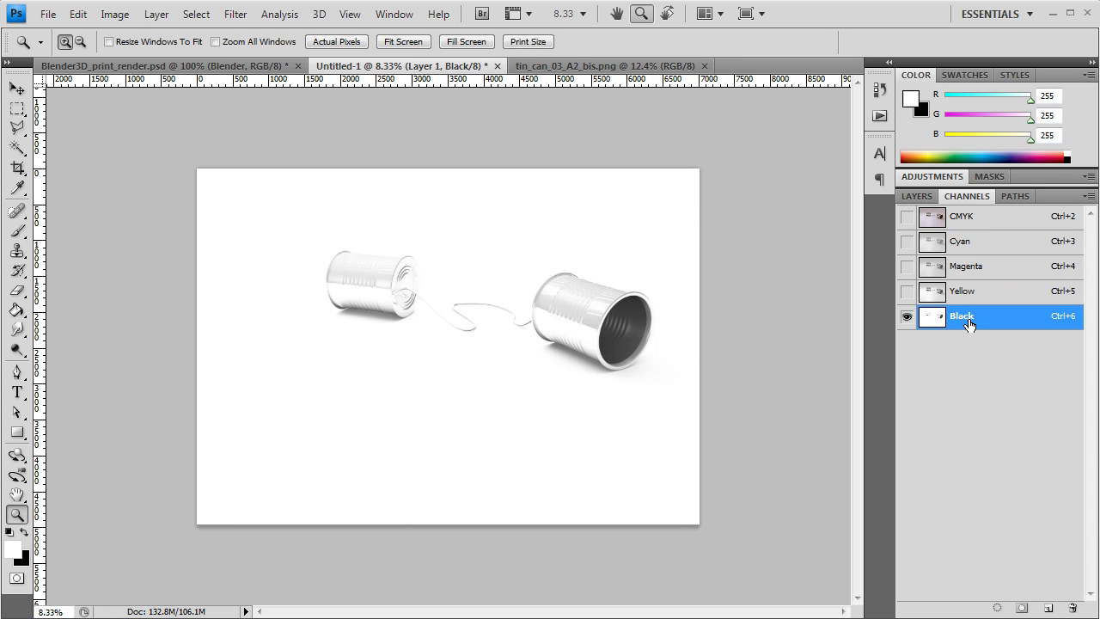
click(983, 297)
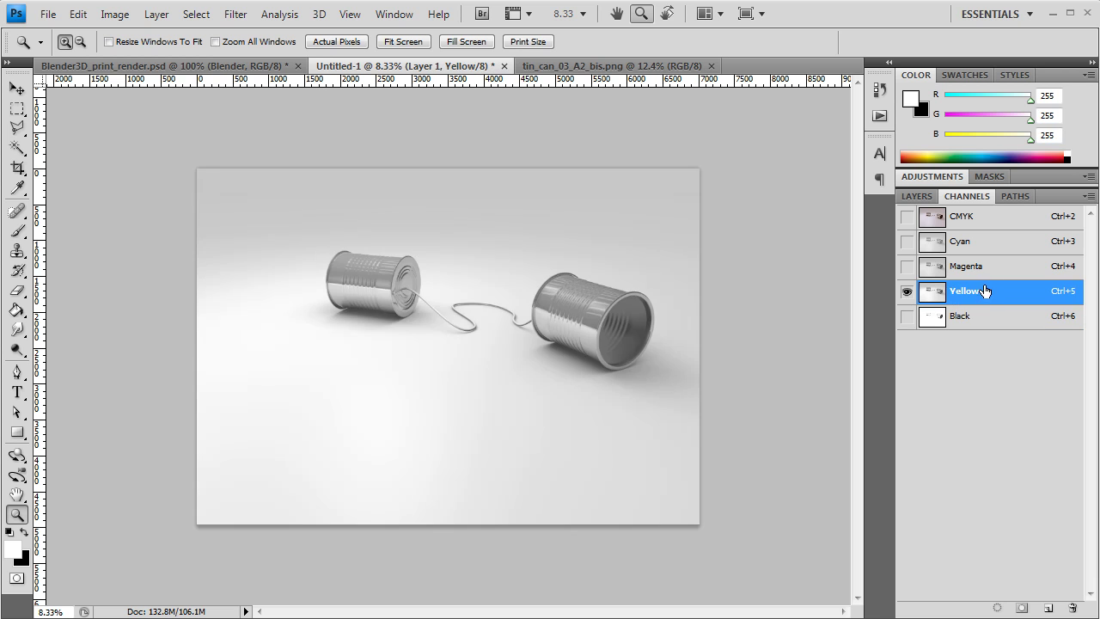
click(990, 270)
click(993, 245)
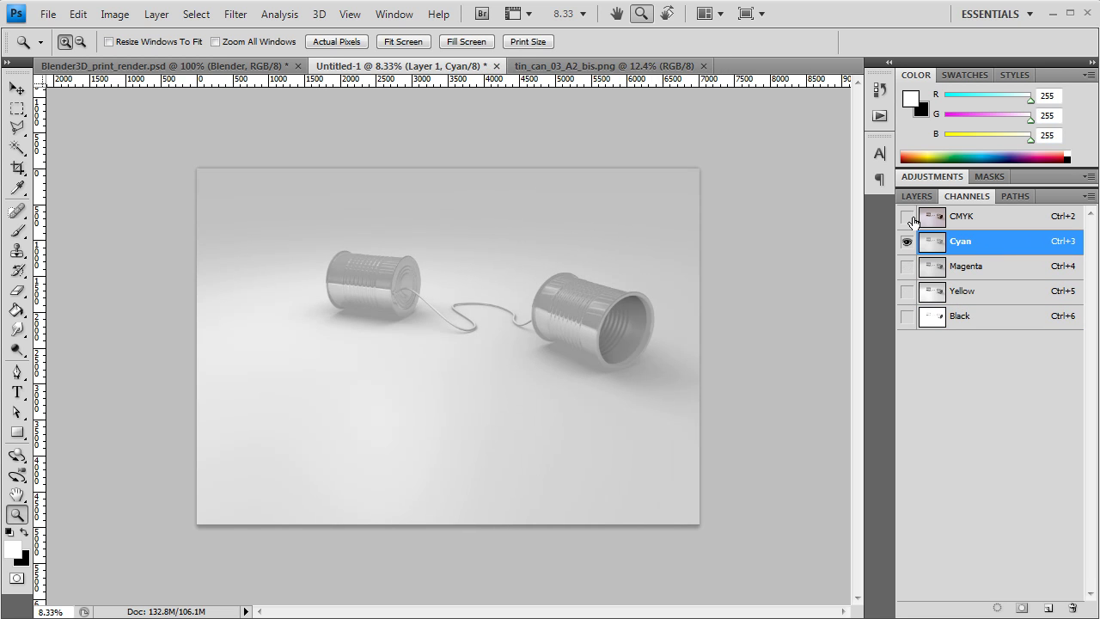
click(907, 216)
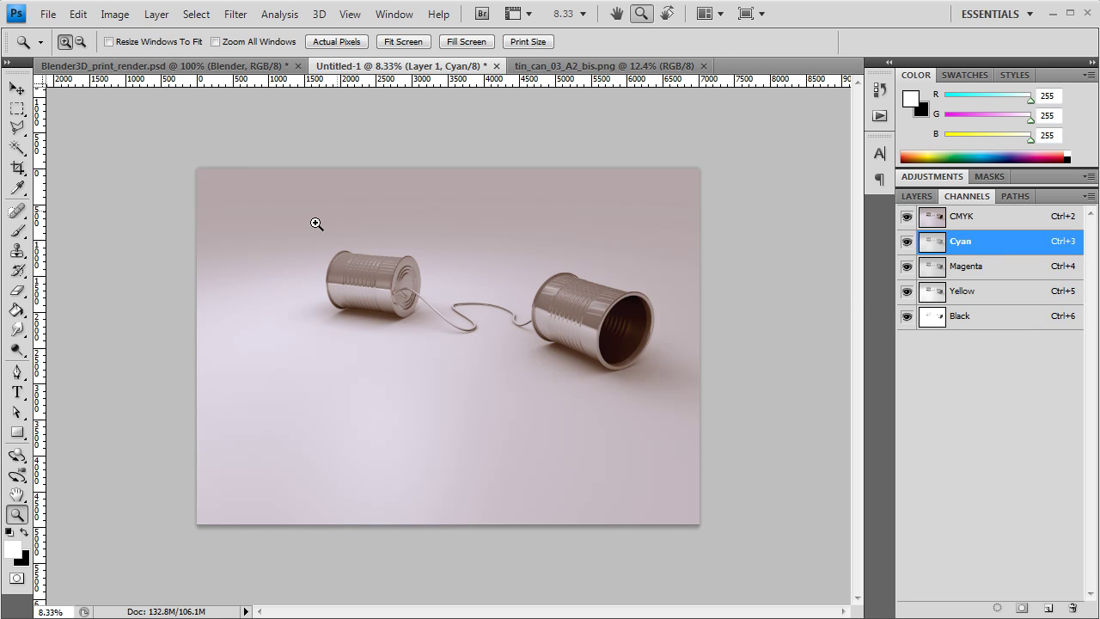
Step: Compare the Red, Green and Blue channels of tin_can_03_A2_bis.png, then return to Untitled-1
click(558, 65)
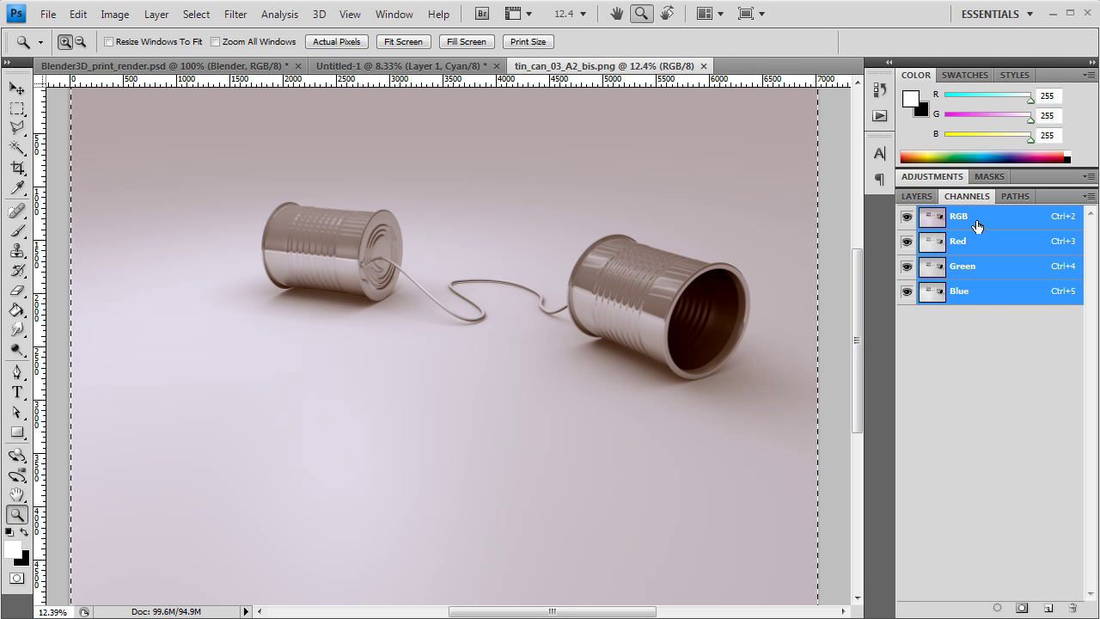
click(978, 249)
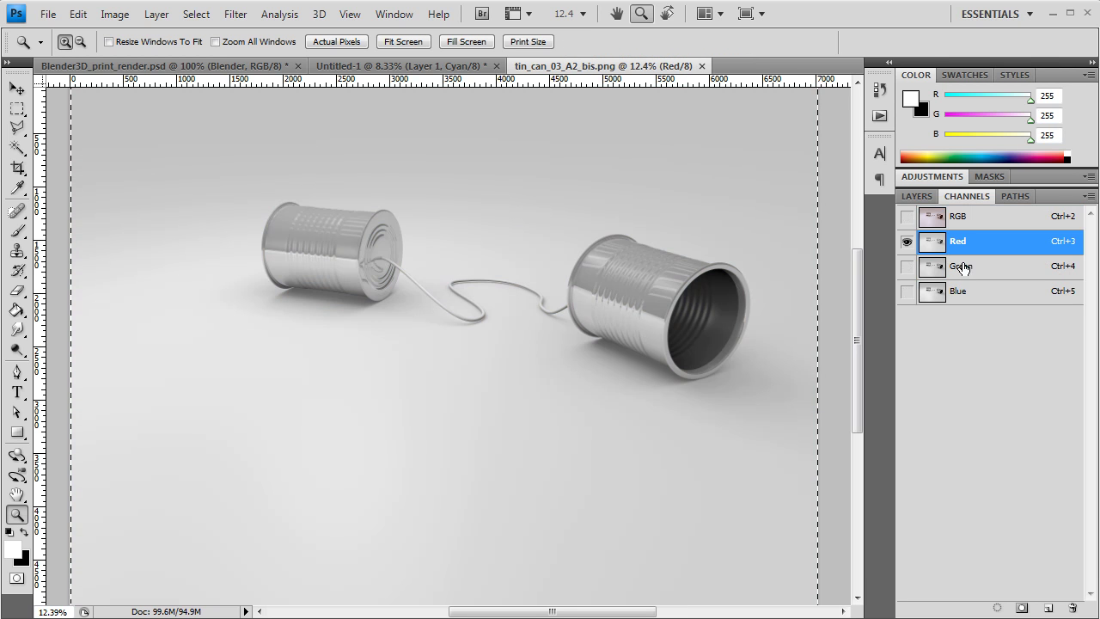
click(973, 269)
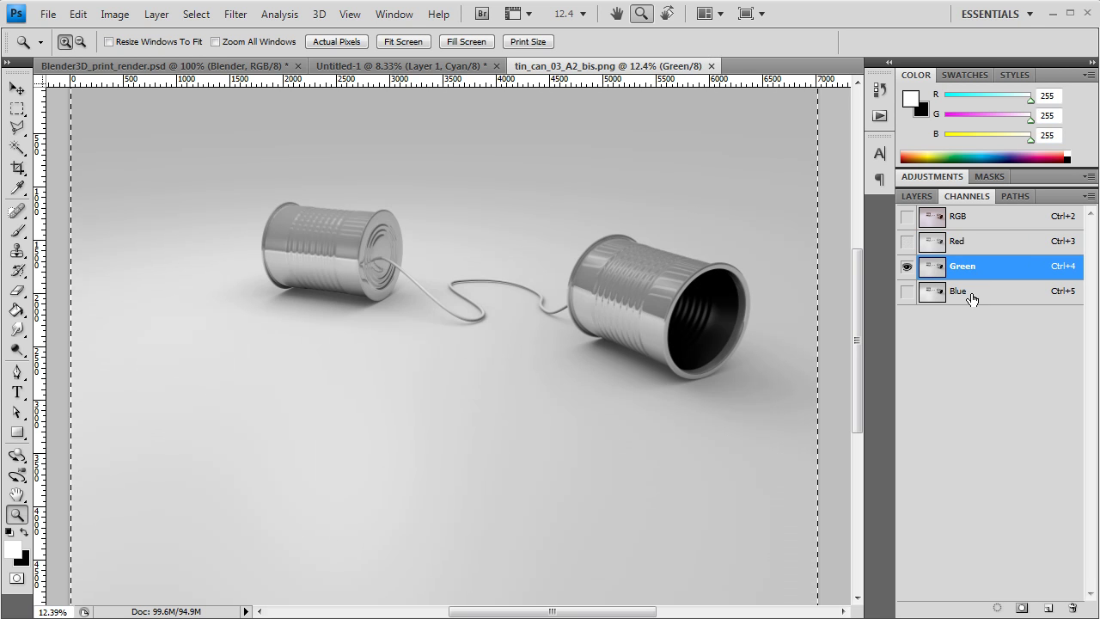
click(972, 297)
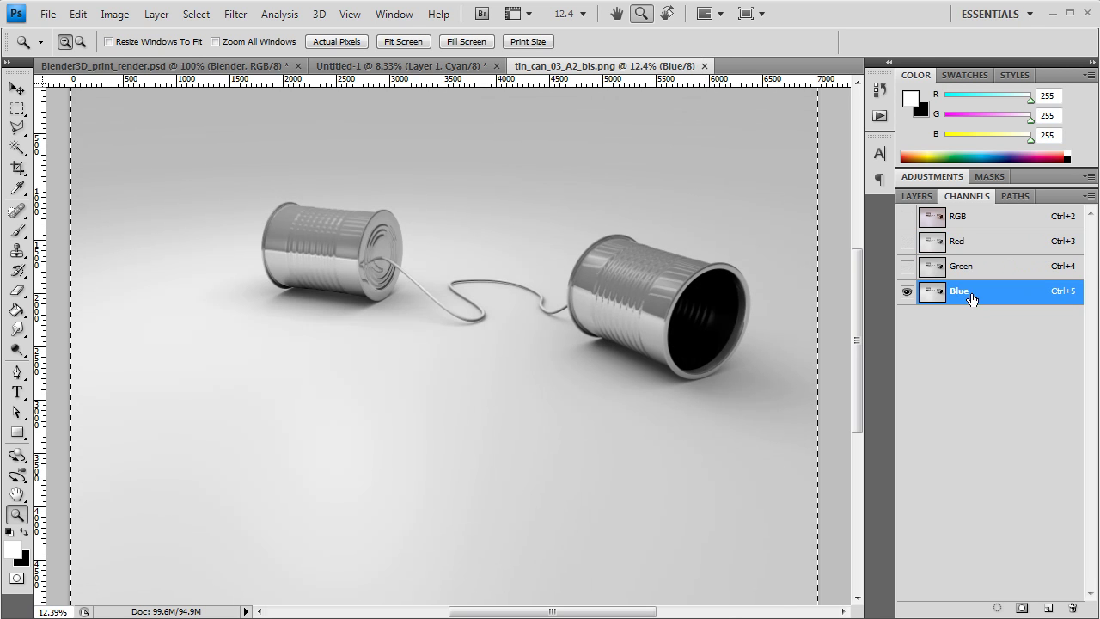
click(907, 217)
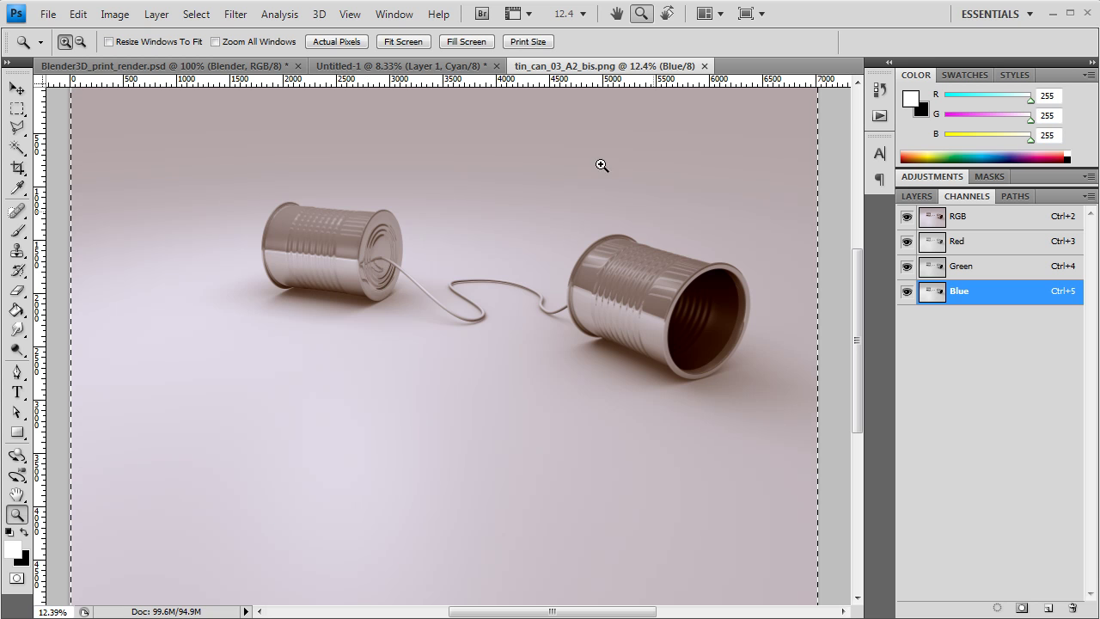
click(435, 68)
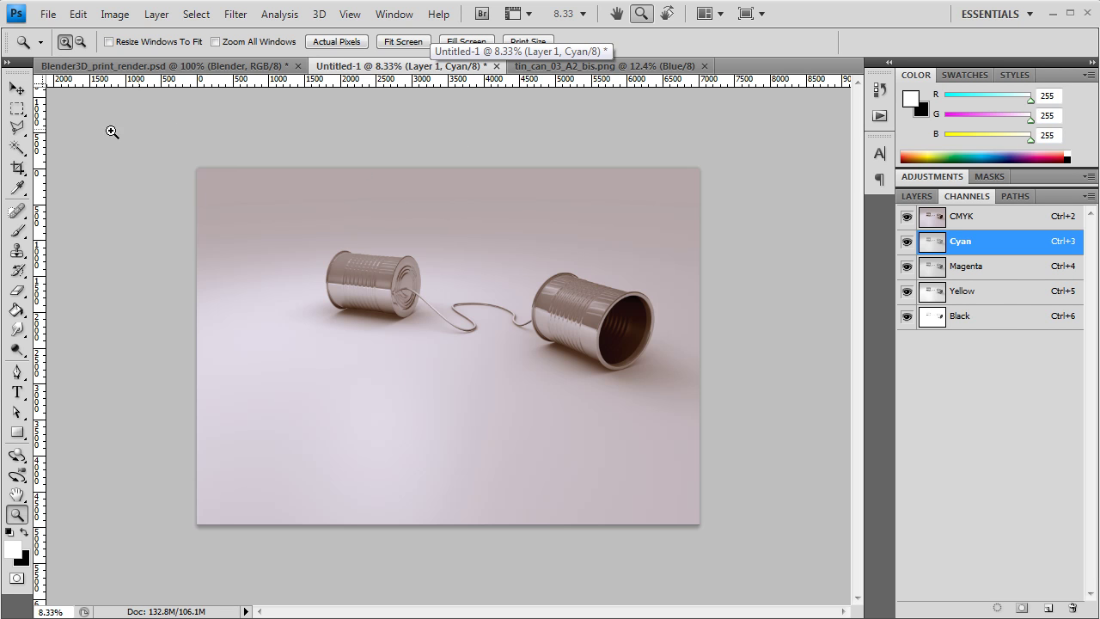
Step: In A2_prints, reuse the A2_tinCan.psd name with '_bis' appended and save the poster
click(48, 14)
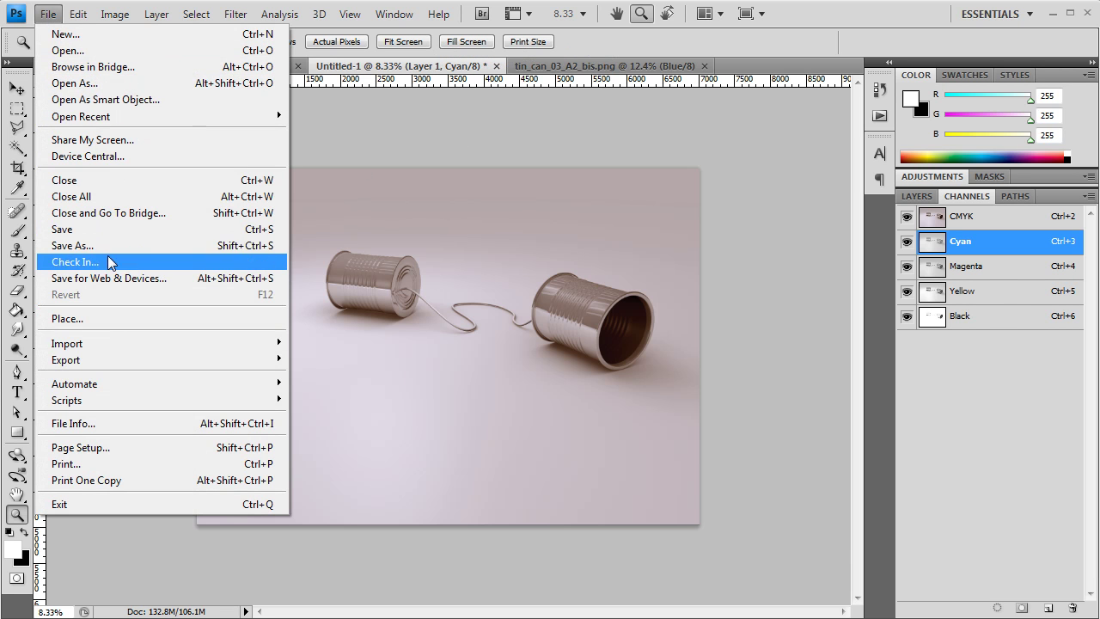
click(109, 248)
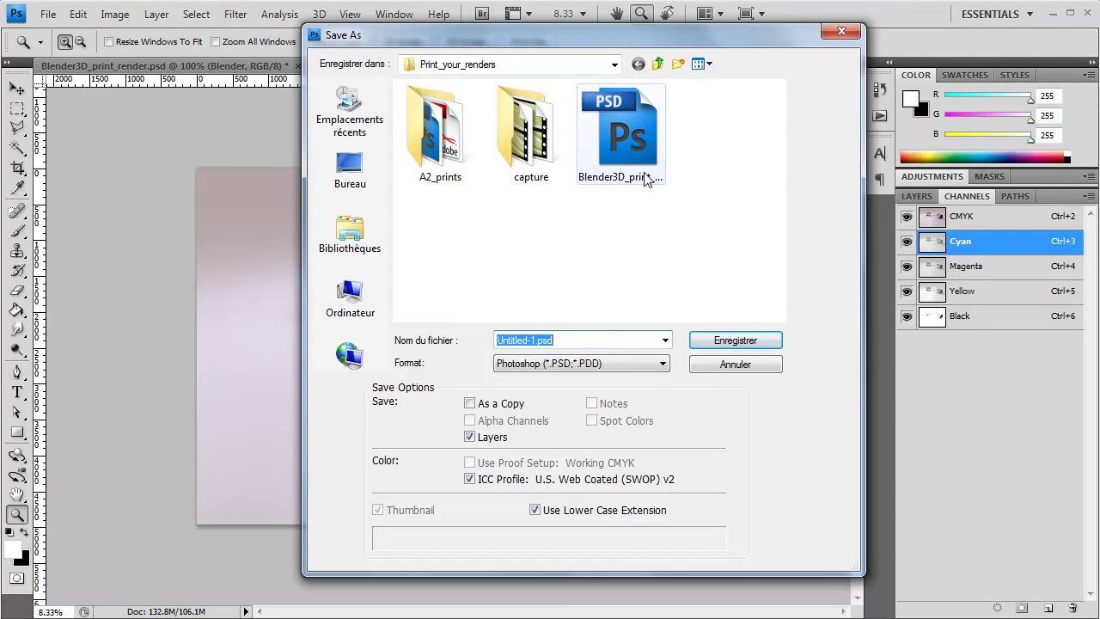
click(636, 144)
click(436, 149)
double_click(437, 149)
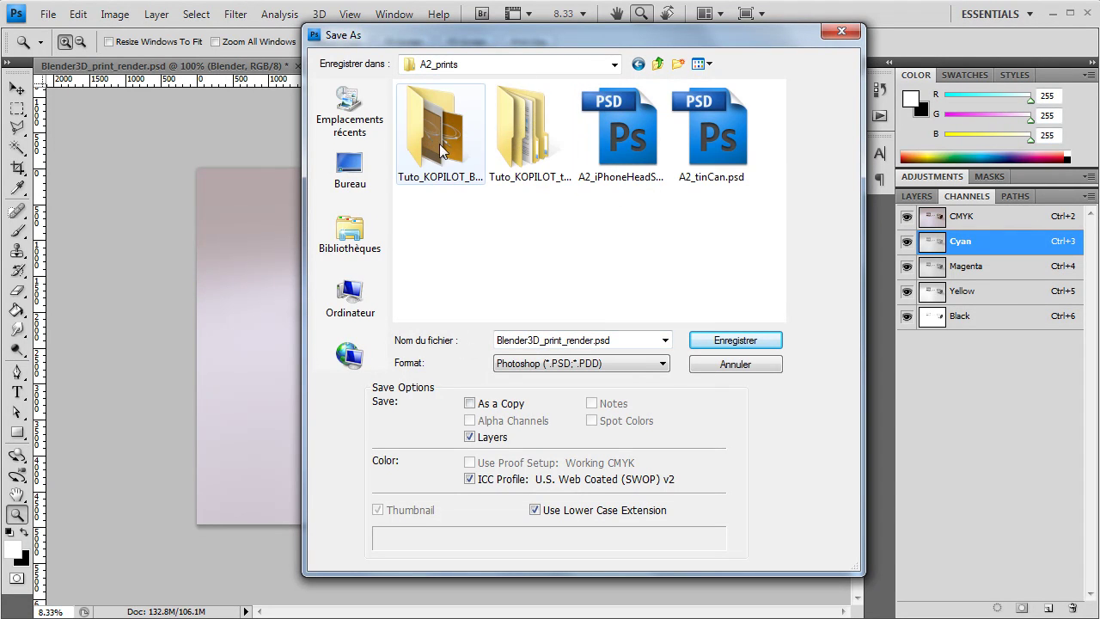
click(737, 138)
double_click(541, 339)
click(542, 339)
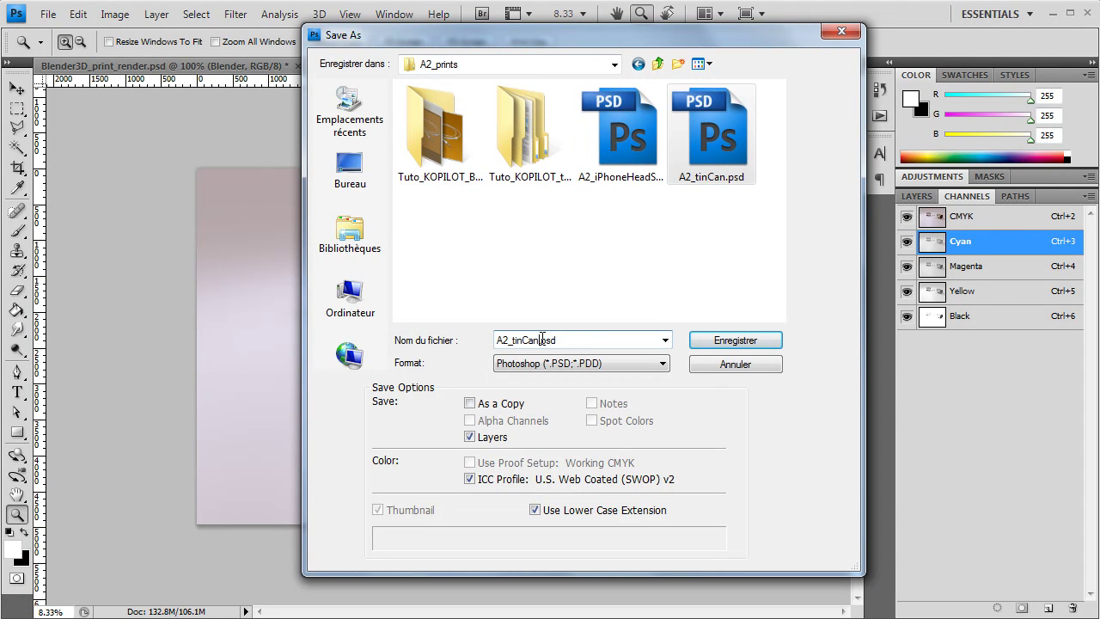
text(_bis)
key(Return)
key(Return)
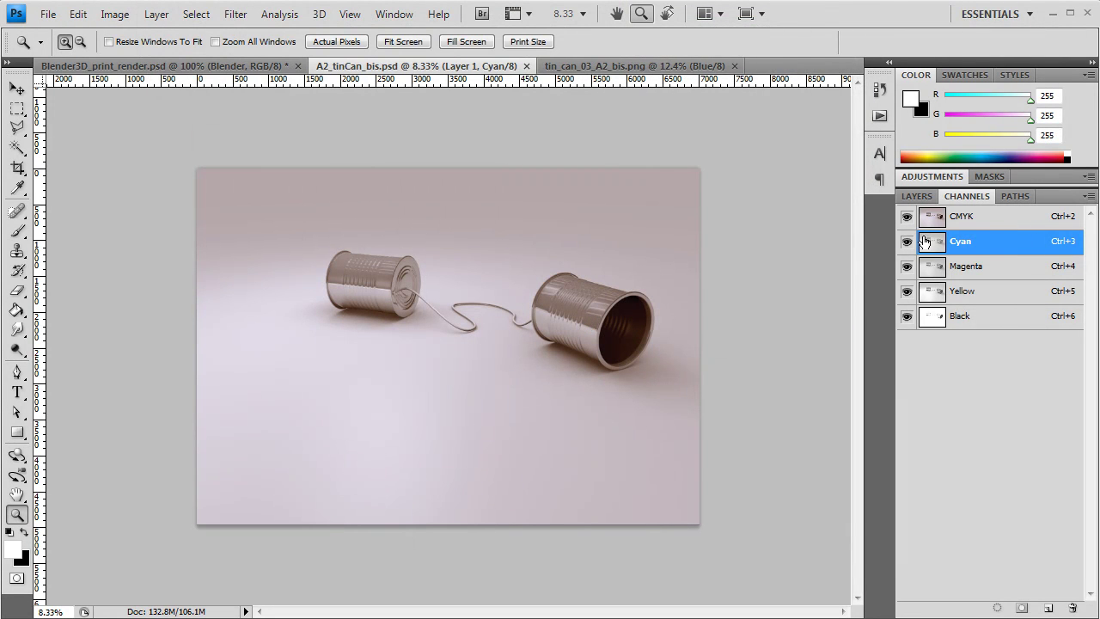
Step: Pick the Type tool and make sure the full CMYK composite channel is active
click(918, 196)
click(17, 392)
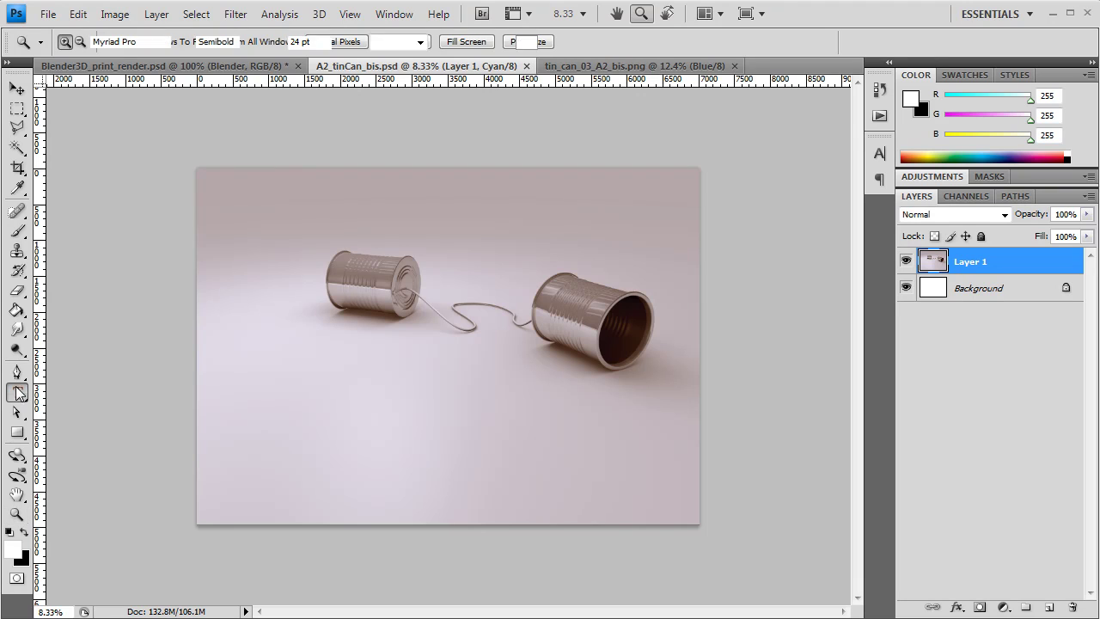
click(249, 425)
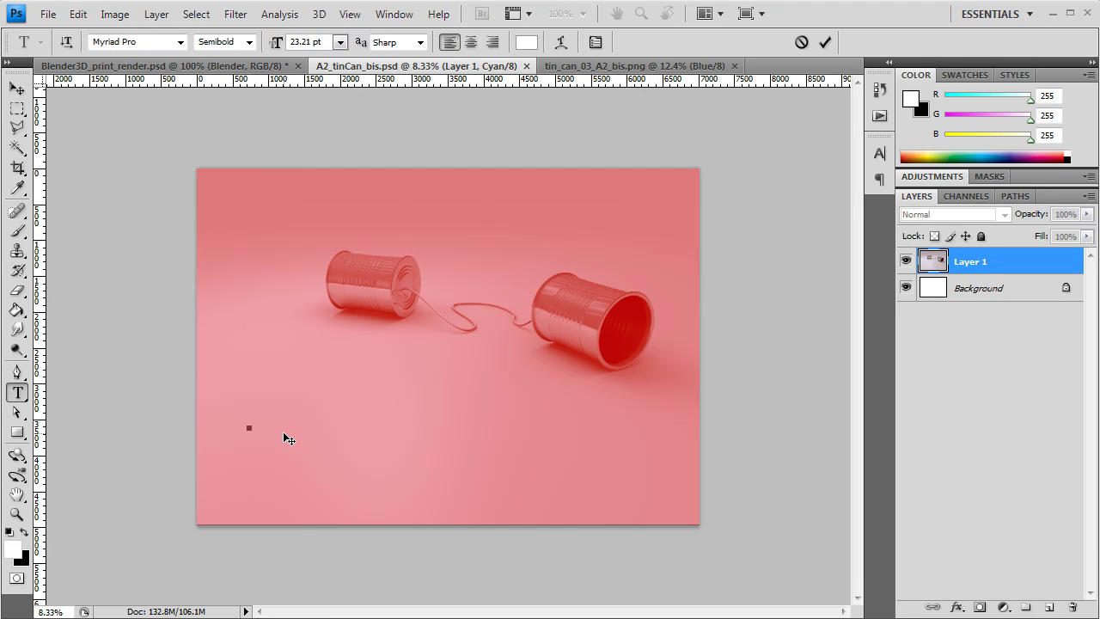
click(964, 196)
click(925, 196)
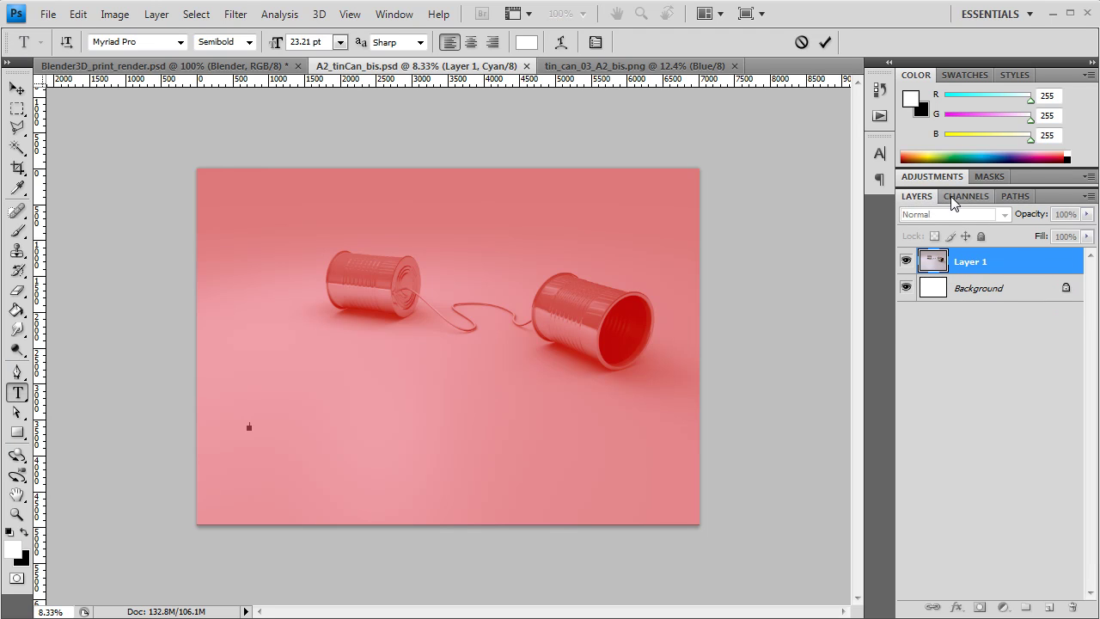
click(952, 197)
click(963, 216)
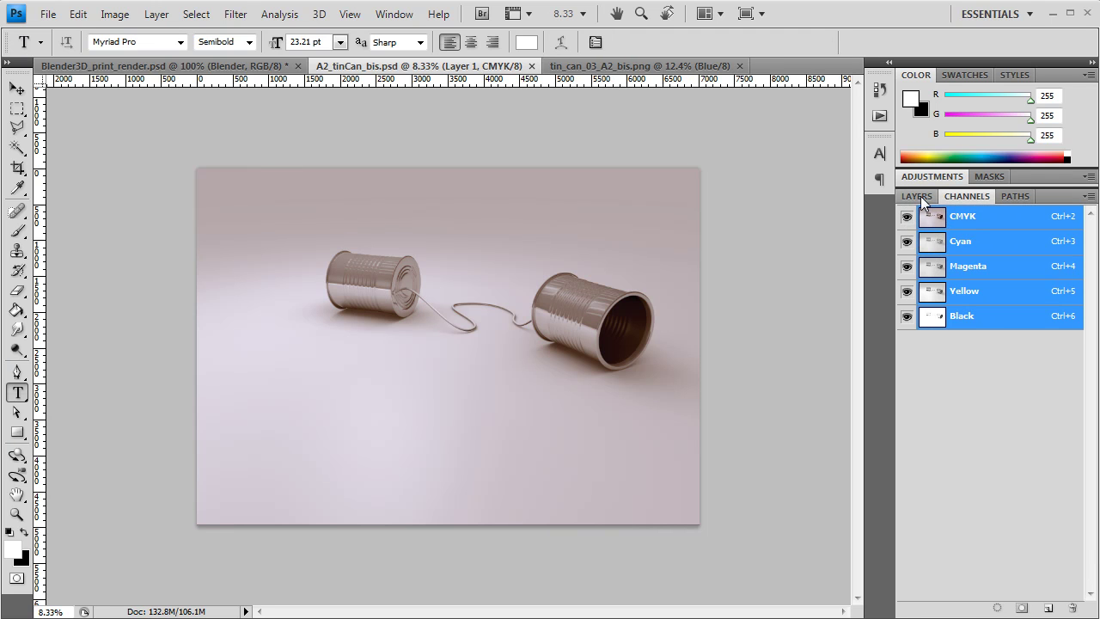
click(920, 196)
Step: Type 'Faites EVOLUER VOTRE' left of centre below the cans in dark grey and commit it
click(306, 410)
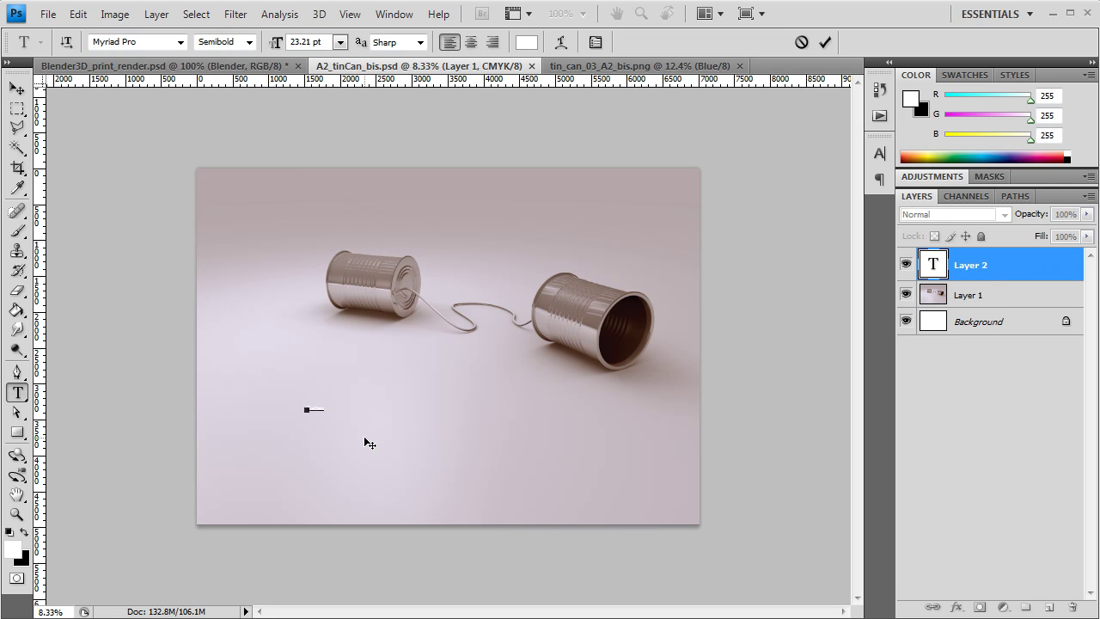
text(e)
text(OTRE)
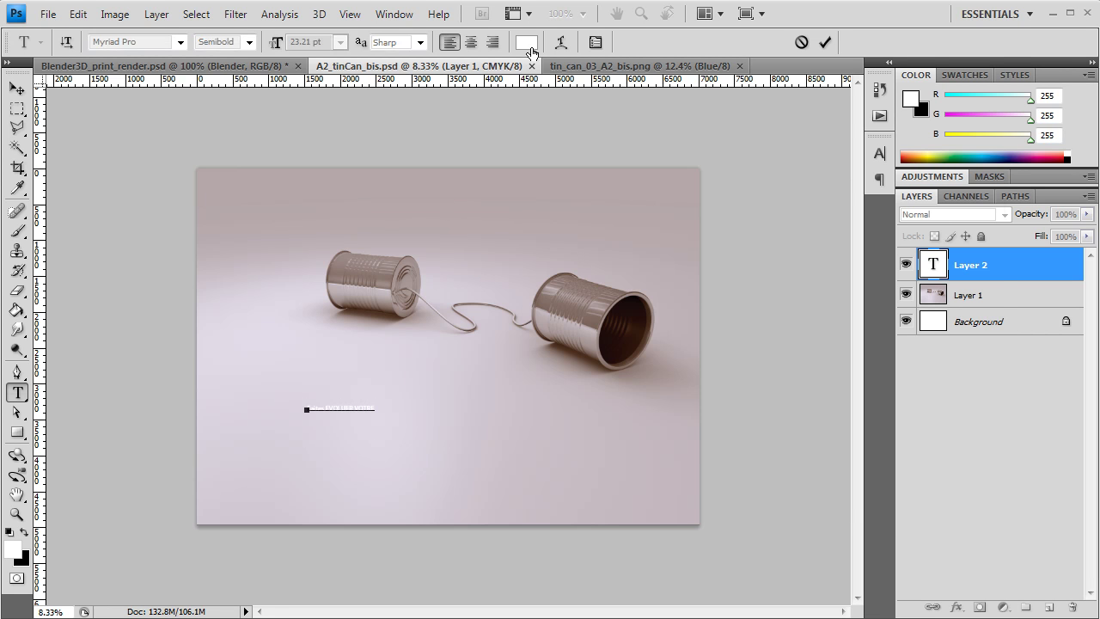
click(527, 43)
mouse_move(590, 361)
mouse_down()
mouse_move(541, 412)
mouse_move(542, 400)
mouse_up()
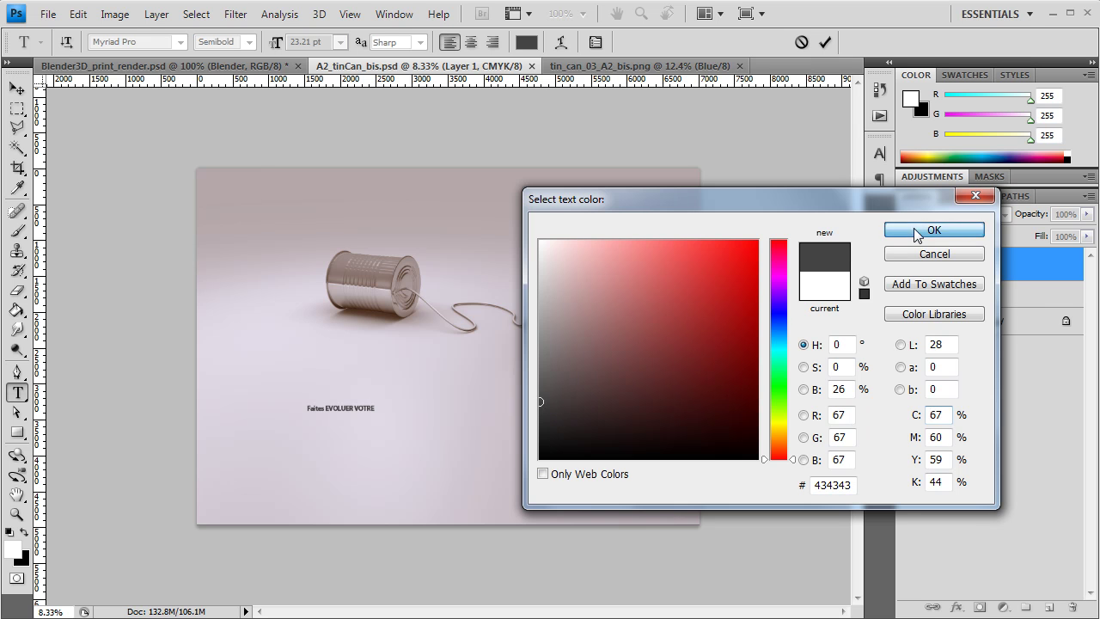
click(909, 232)
click(18, 88)
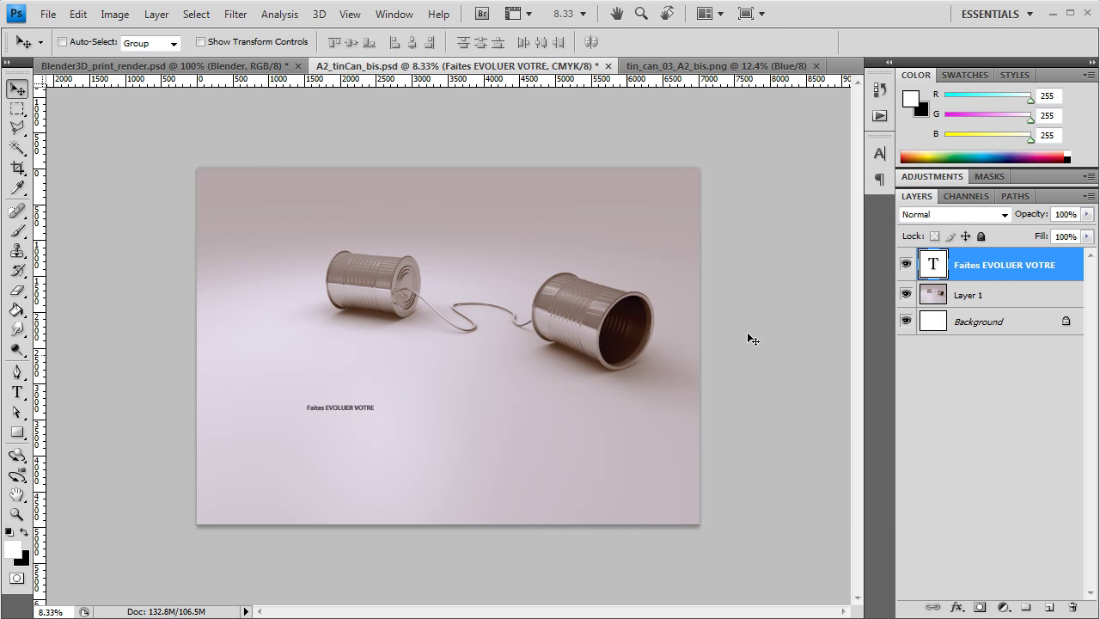
Step: Duplicate the text line just below the original and retype it to read COMUNICATION
click(994, 290)
click(995, 272)
key(ctrl+j)
drag(353, 413, 353, 431)
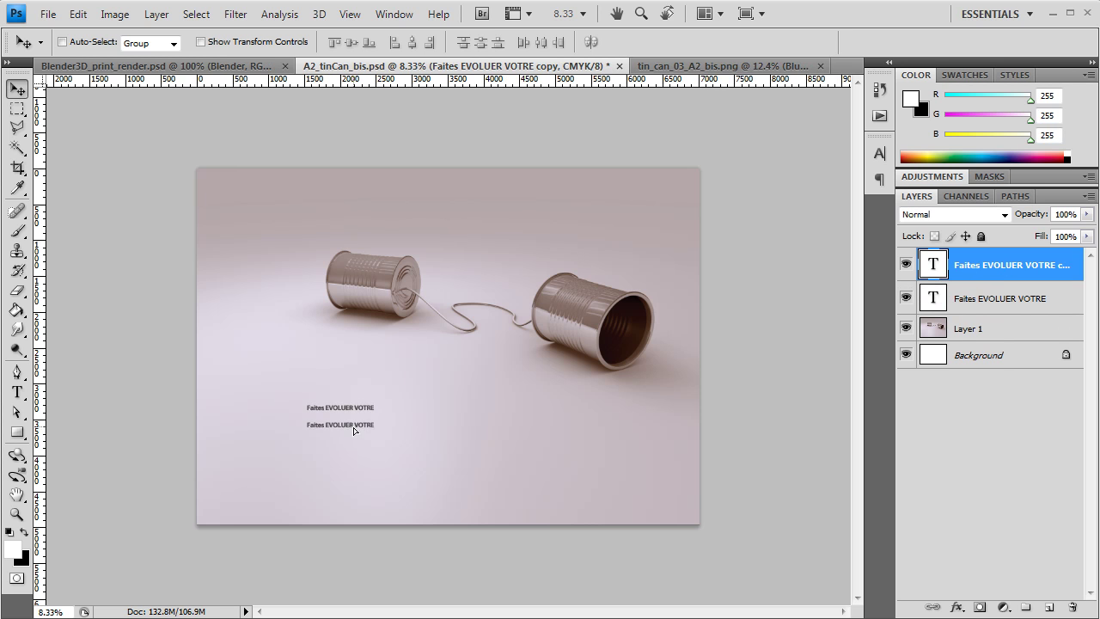
double_click(941, 273)
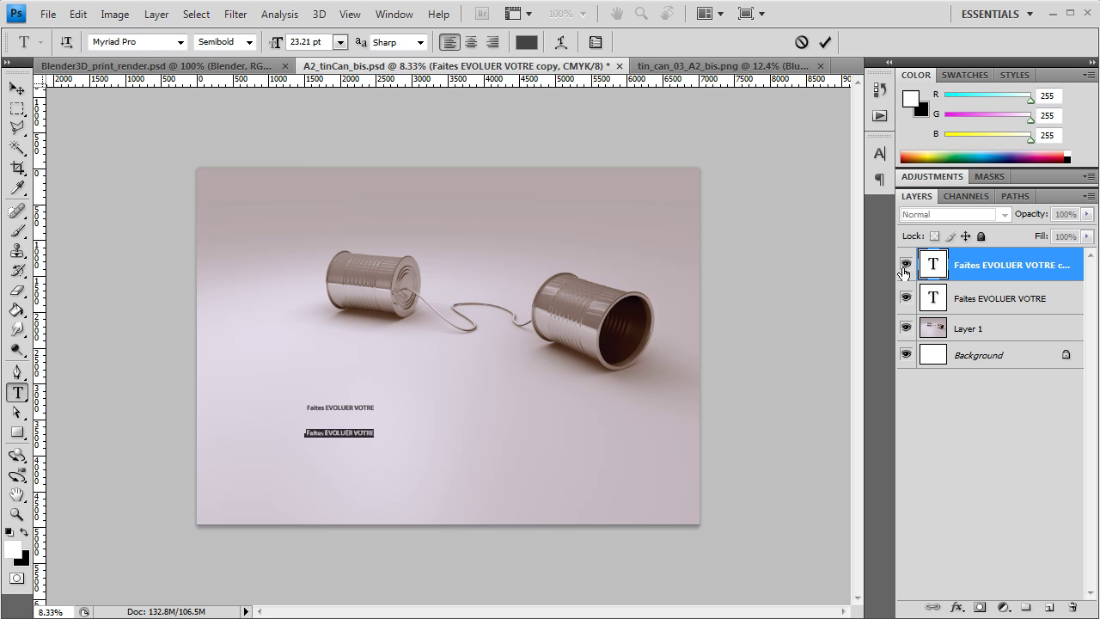
text(COMMUNICA)
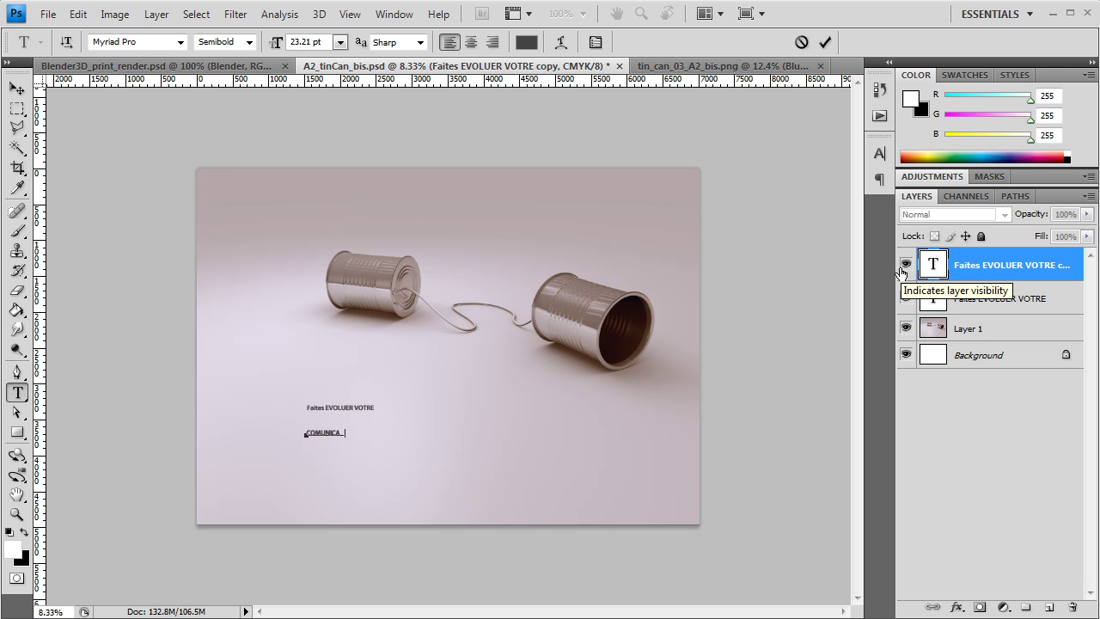
text(TION)
Step: Change the first line's 'Faites' to 'FAITES', commit it, and zoom in on the headline
double_click(935, 298)
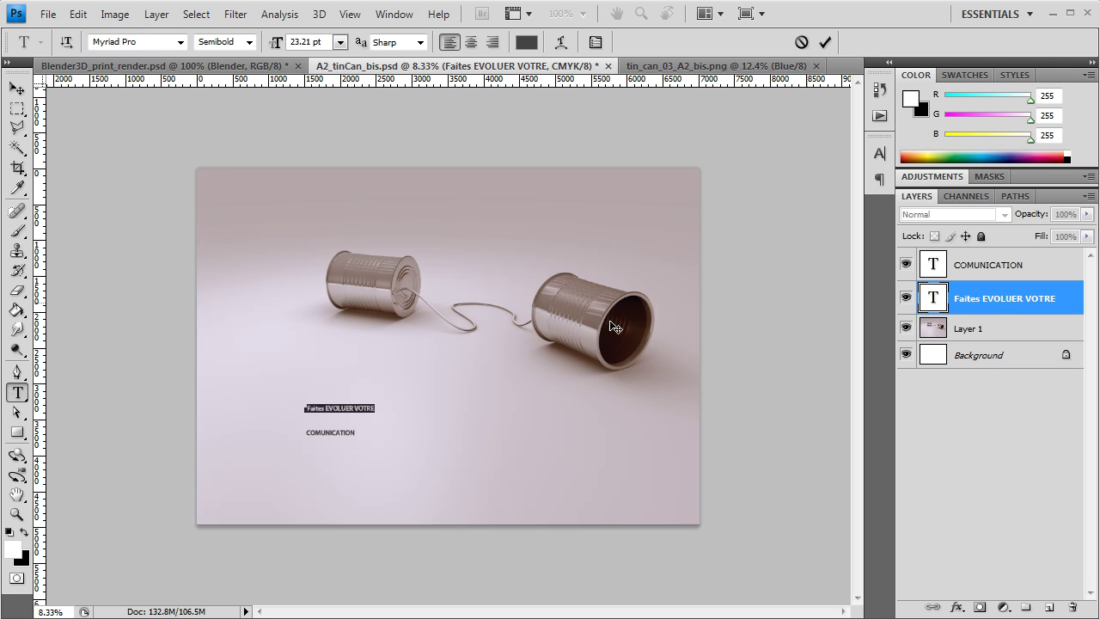
click(323, 408)
text(FAITES)
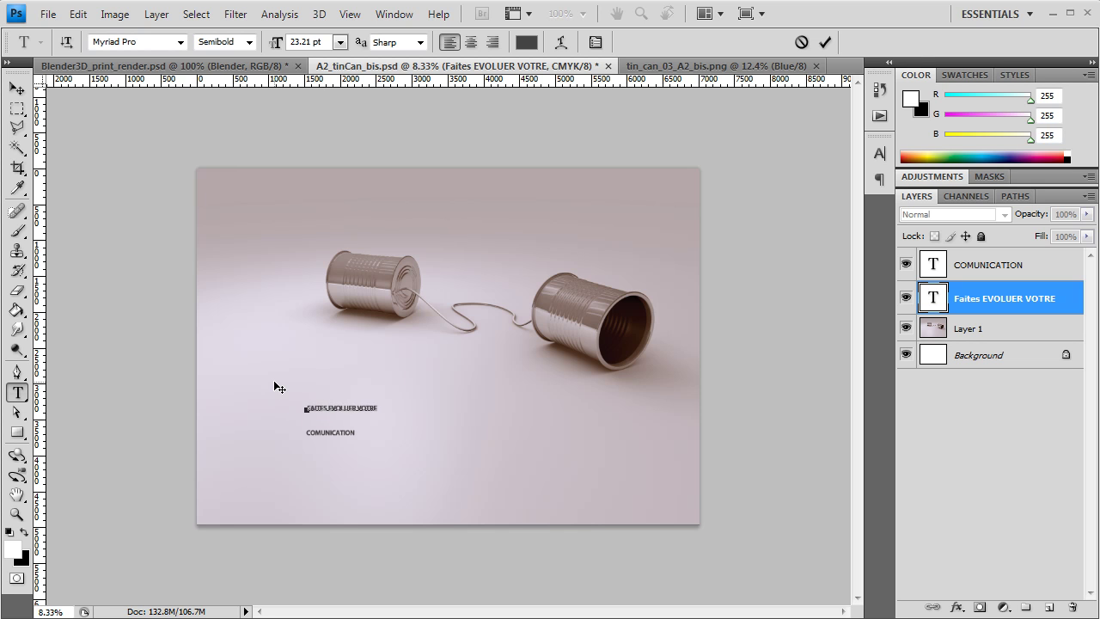
key(Return)
key(BackSpace)
click(16, 88)
click(17, 513)
click(459, 403)
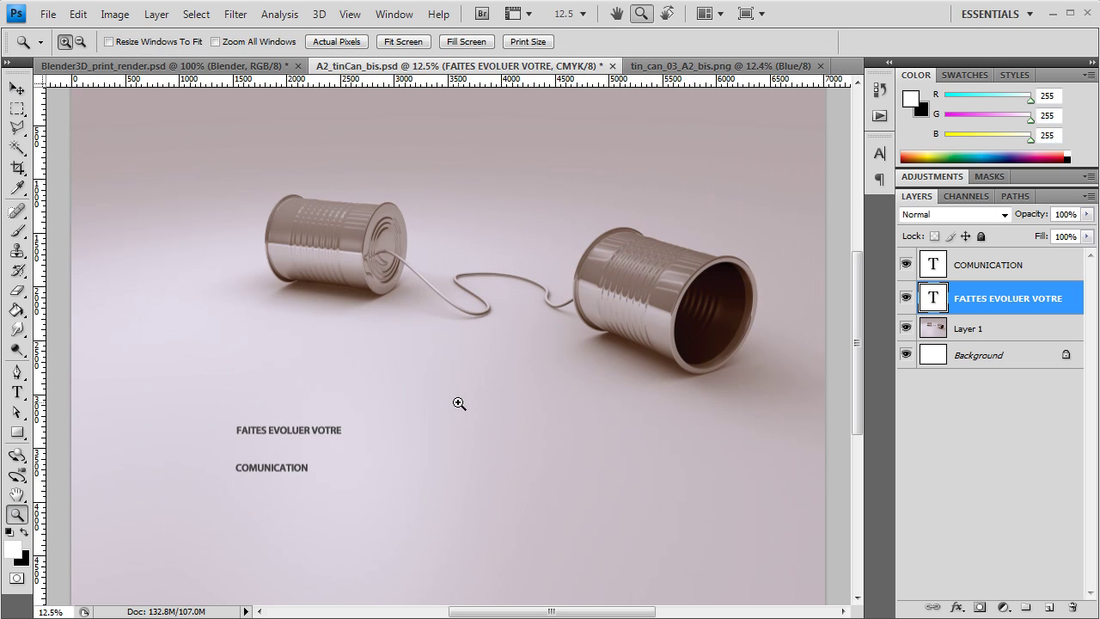
key(v)
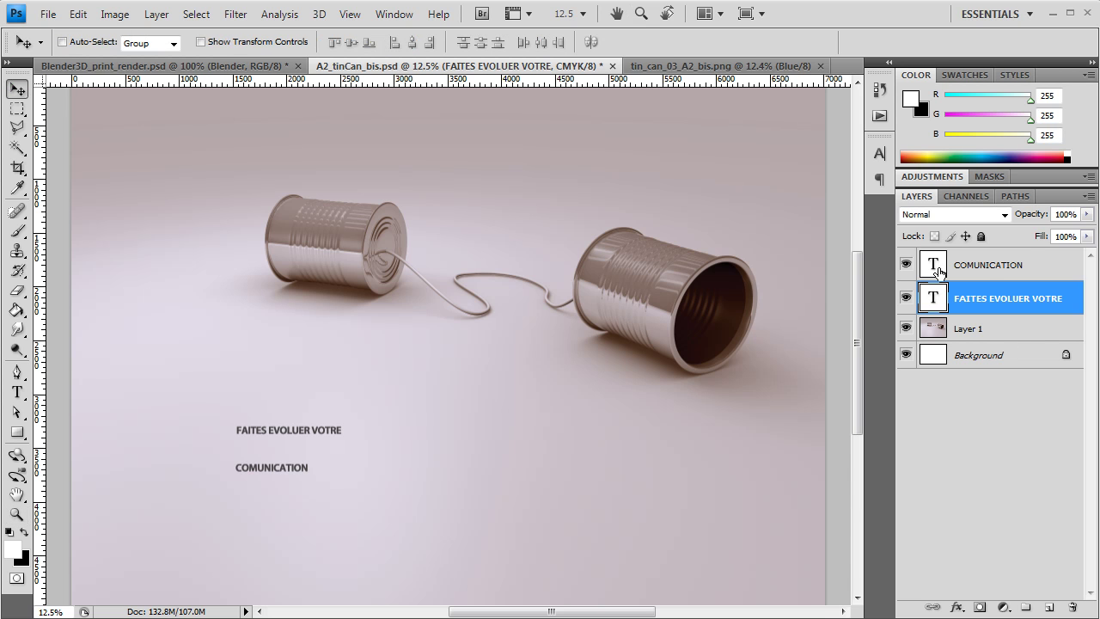
click(938, 269)
Step: Keep the Semibold font style and turn off Faux Bold in the Character panel
click(880, 153)
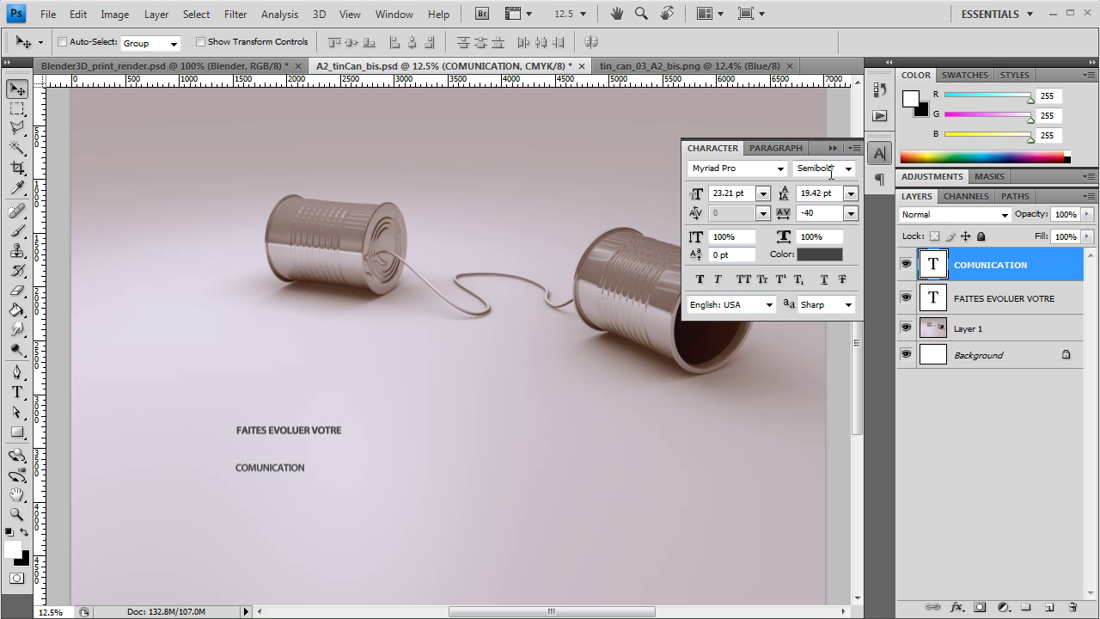
click(848, 168)
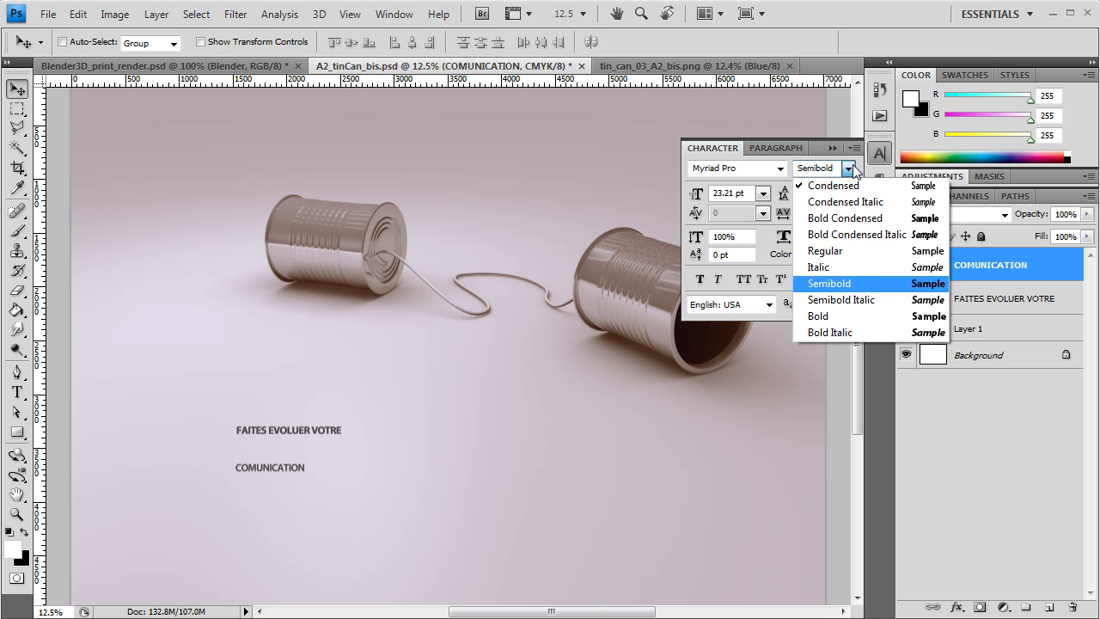
click(827, 283)
click(997, 304)
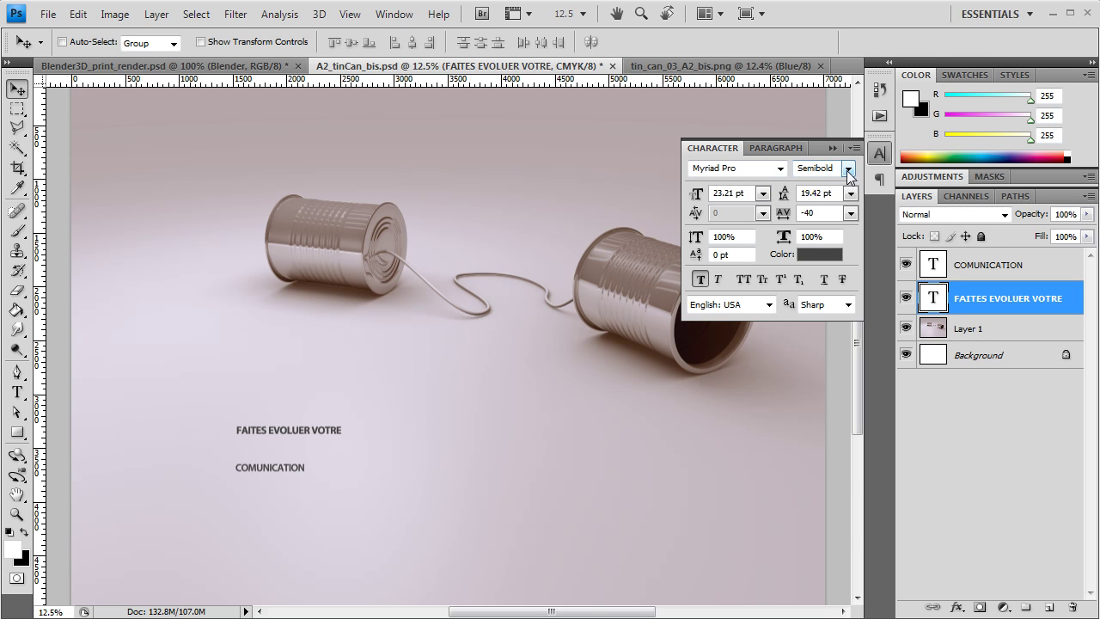
click(848, 169)
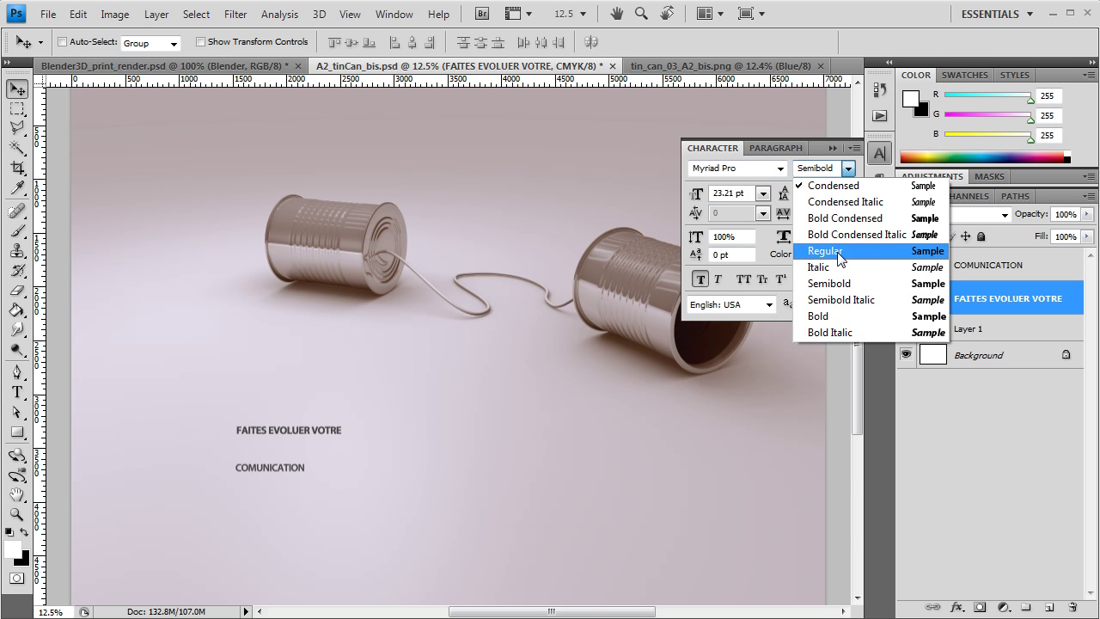
click(836, 284)
click(700, 280)
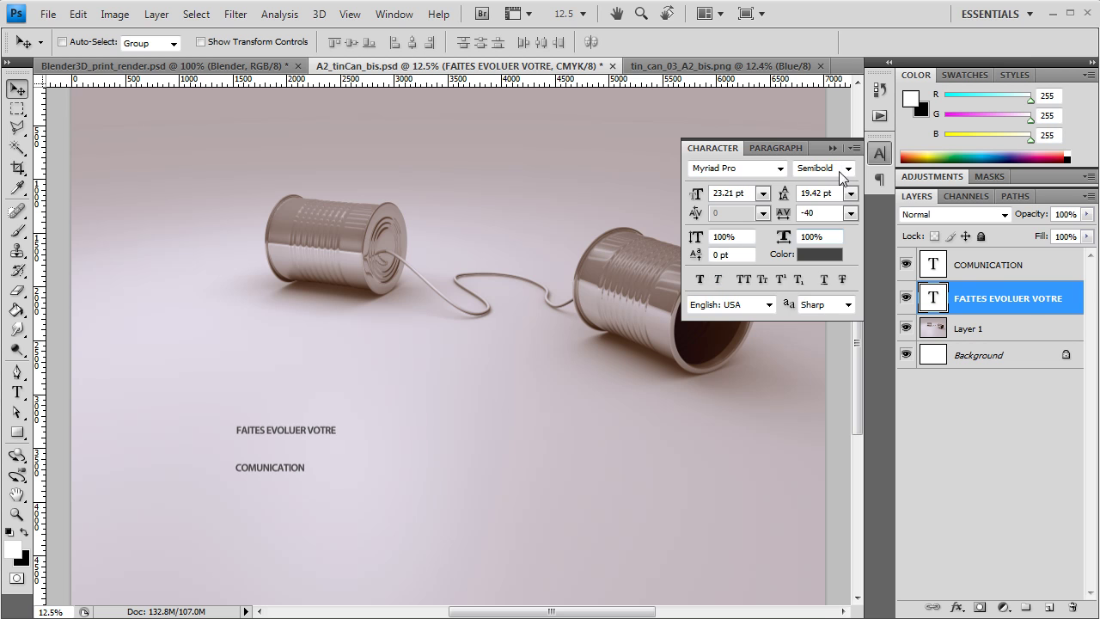
click(833, 150)
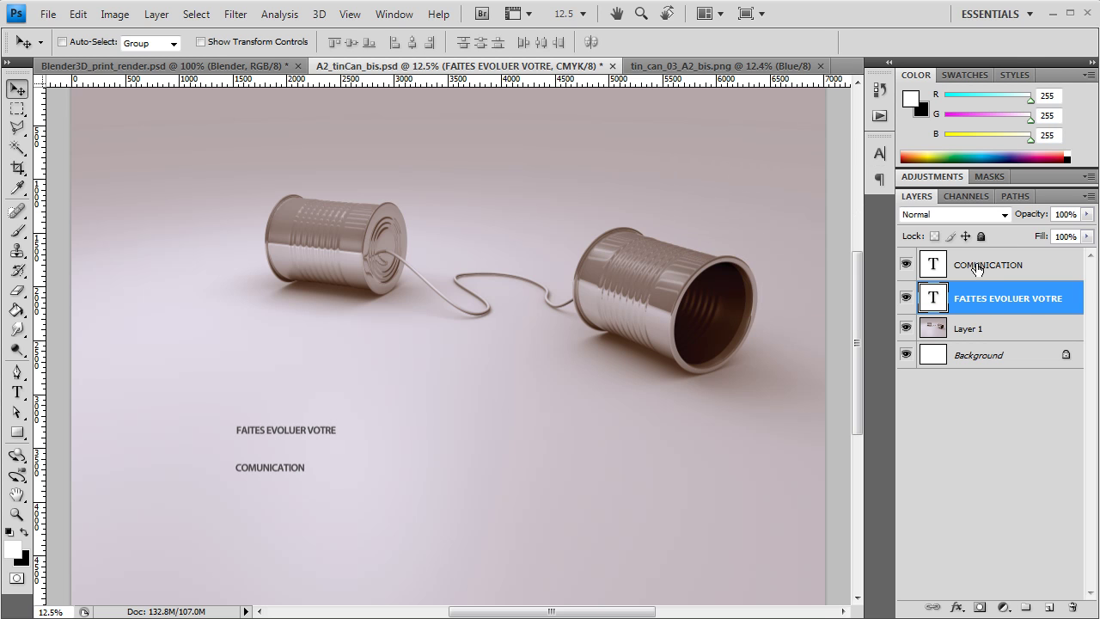
Step: Add the missing M to spell COMMUNICATION, enlarge it about fourfold and shift it left
double_click(935, 267)
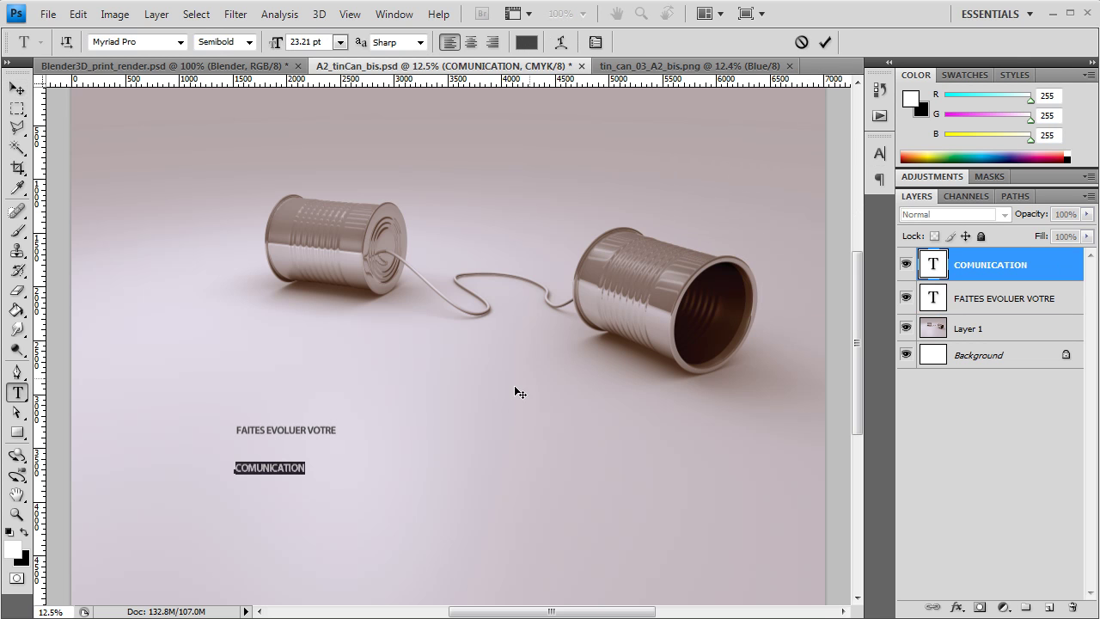
click(256, 465)
text(M)
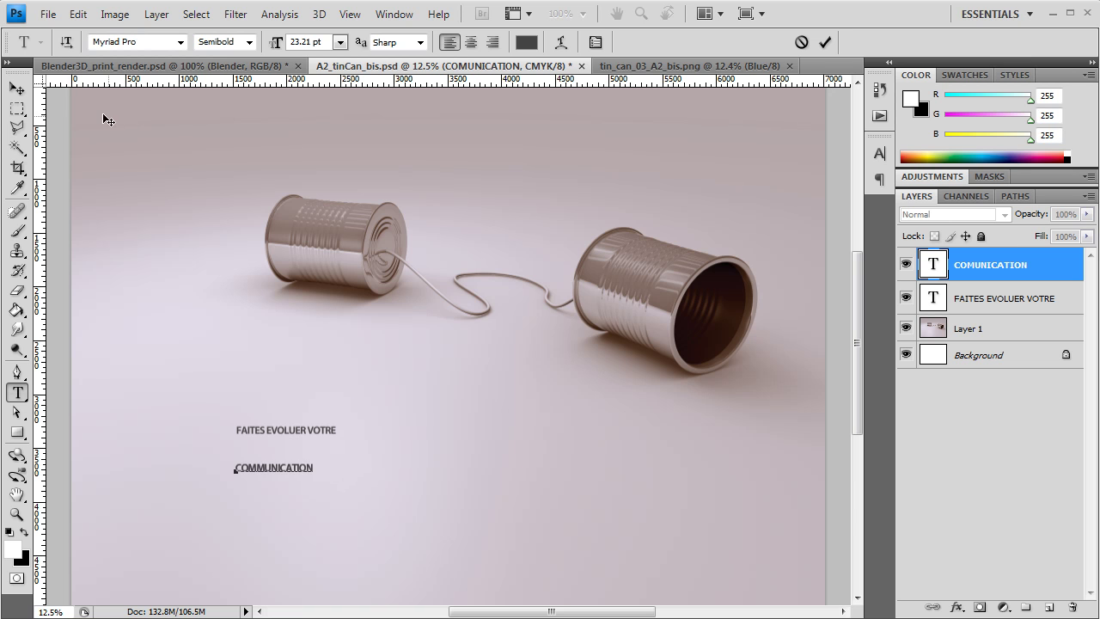
click(16, 88)
key(ctrl+t)
shift+drag(319, 483, 538, 574)
key(Return)
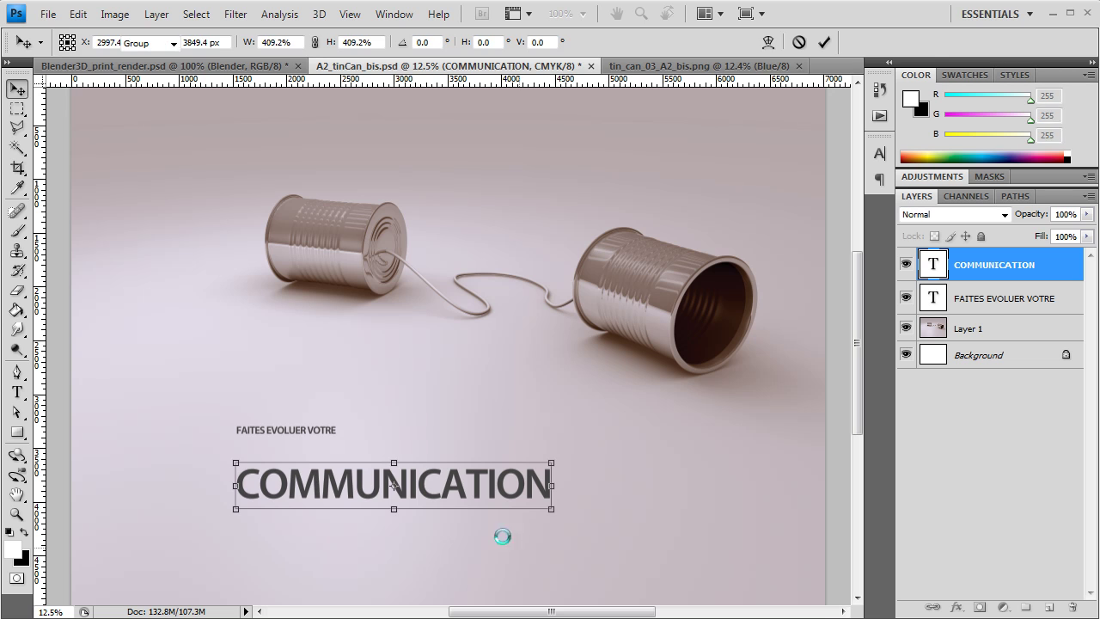
drag(472, 489, 378, 502)
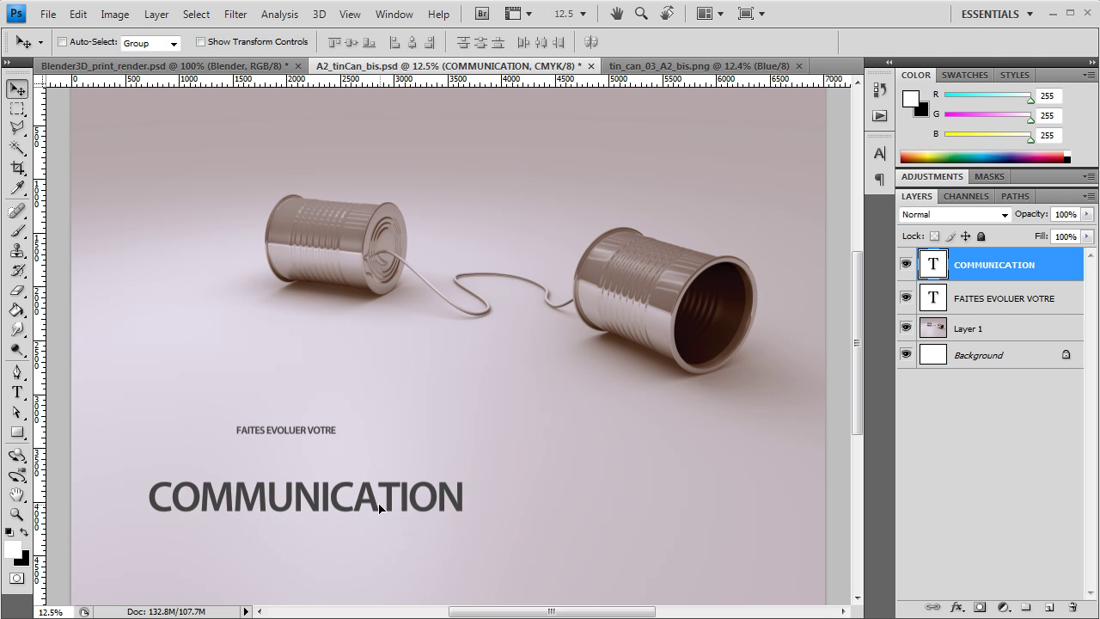
Step: Scale FAITES EVOLUER VOTRE up to 172% and seat it directly above COMMUNICATION
click(938, 299)
click(938, 269)
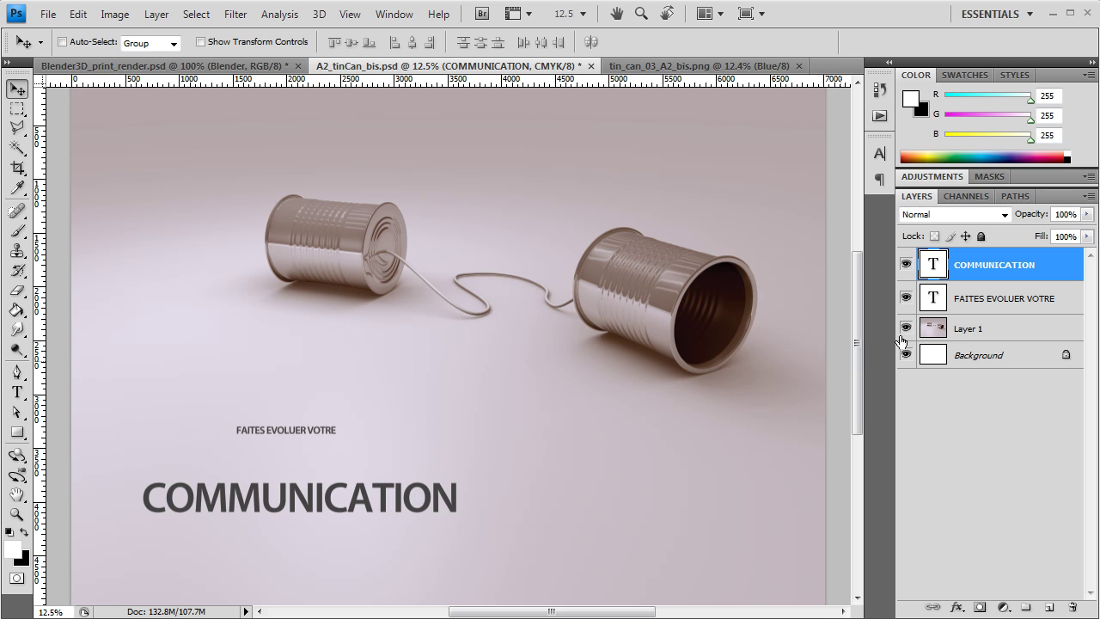
click(939, 301)
key(ctrl+t)
mouse_move(335, 424)
mouse_down()
mouse_move(402, 417)
mouse_move(333, 469)
mouse_up()
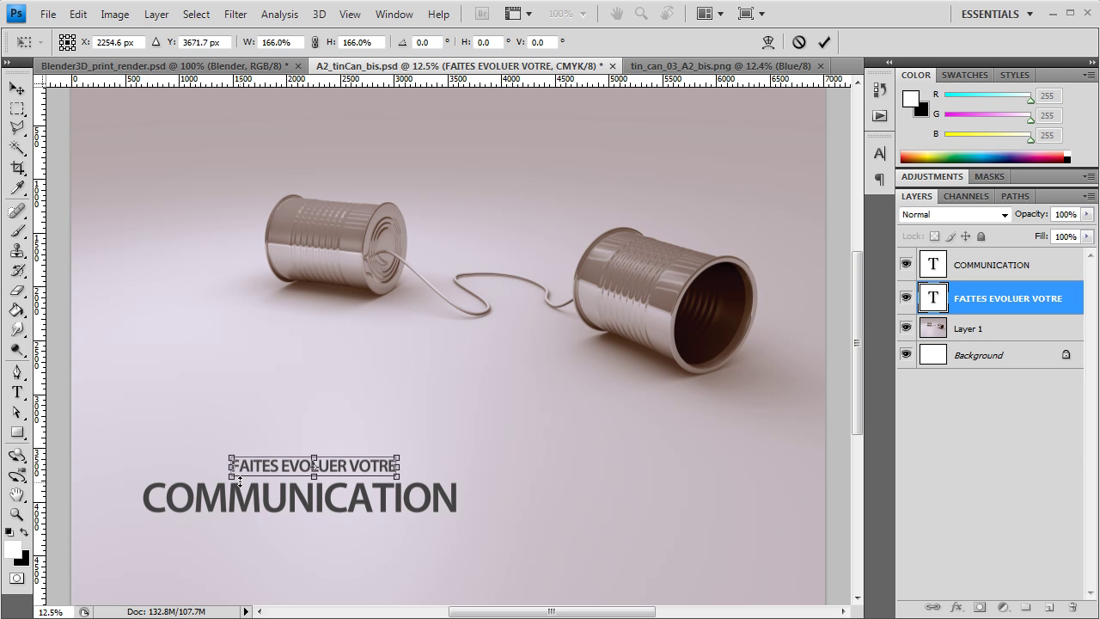
drag(397, 453, 400, 452)
key(Return)
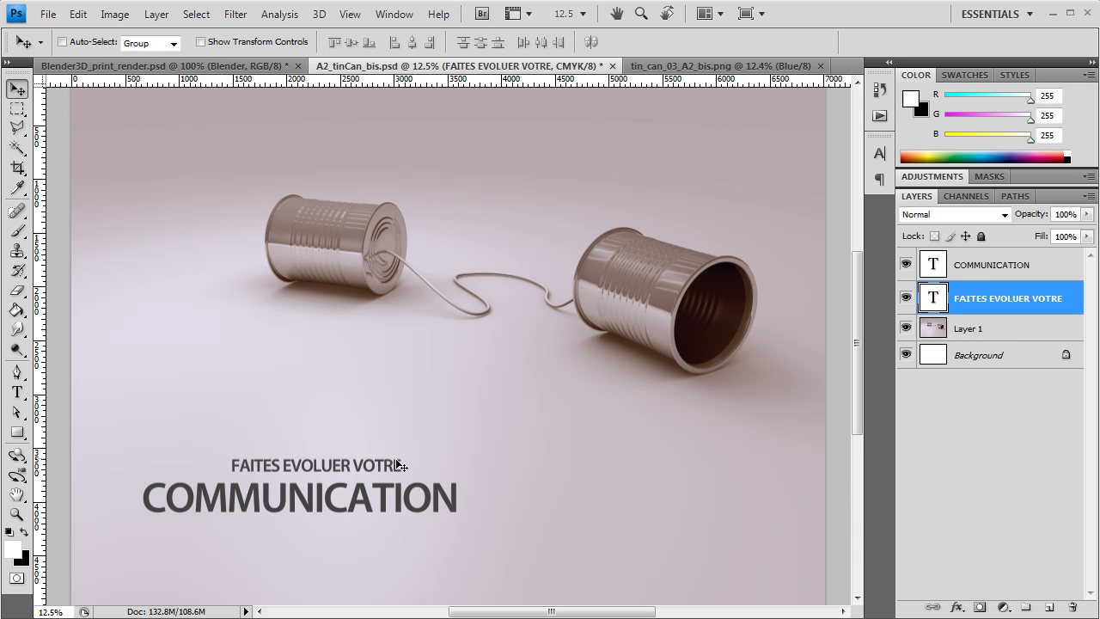
click(942, 265)
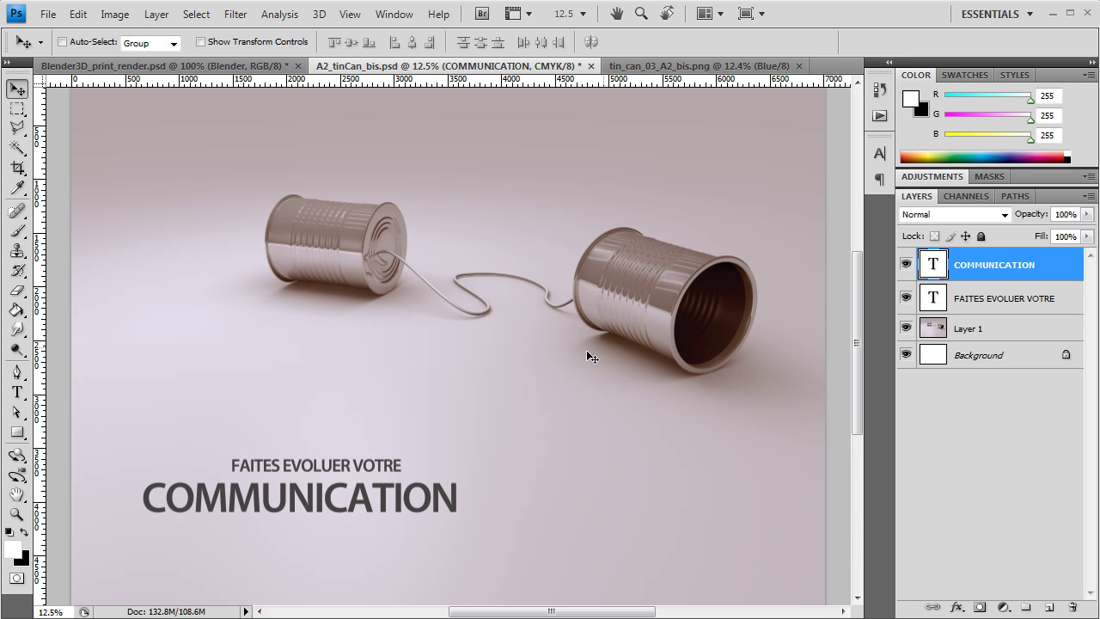
key(ctrl+t)
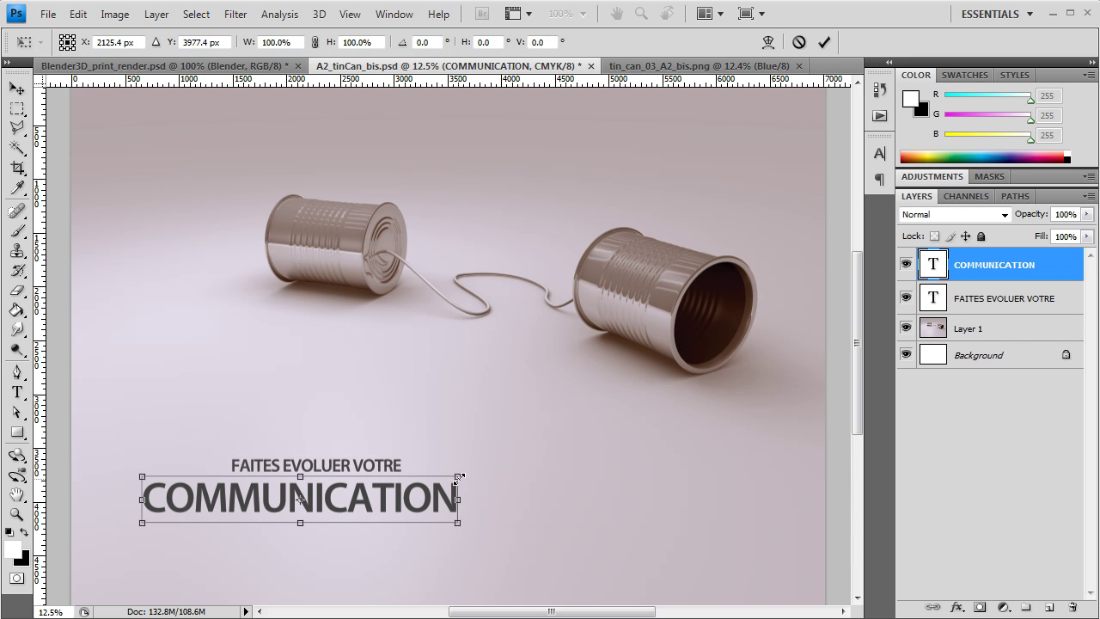
key(Return)
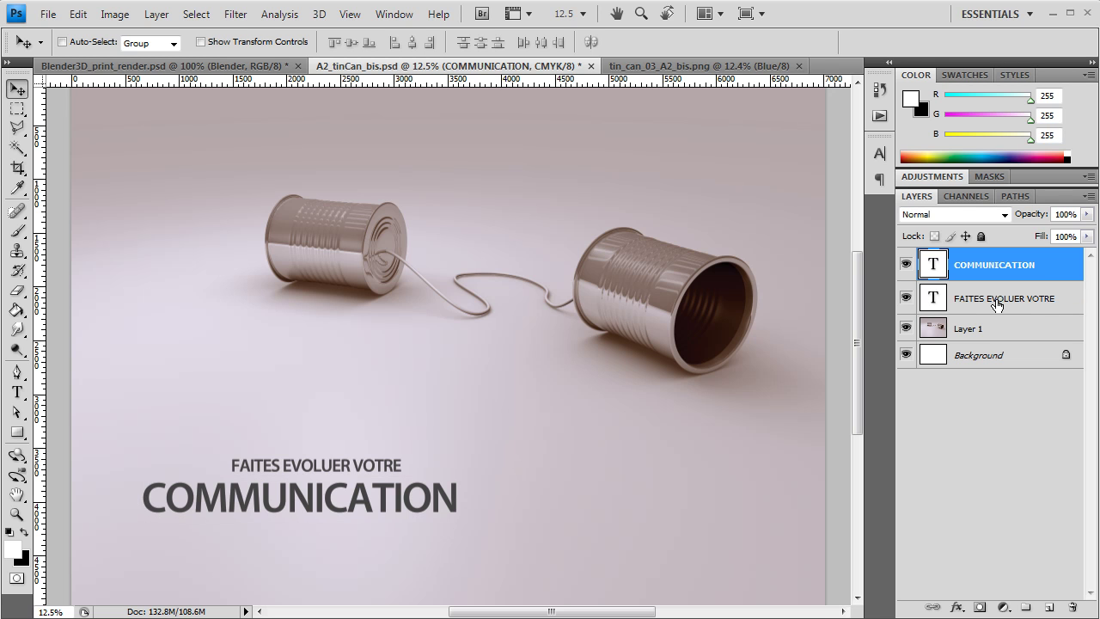
click(997, 303)
Step: Zoom out, select both headline text layers and drag them together slightly down-left
click(995, 275)
key(z)
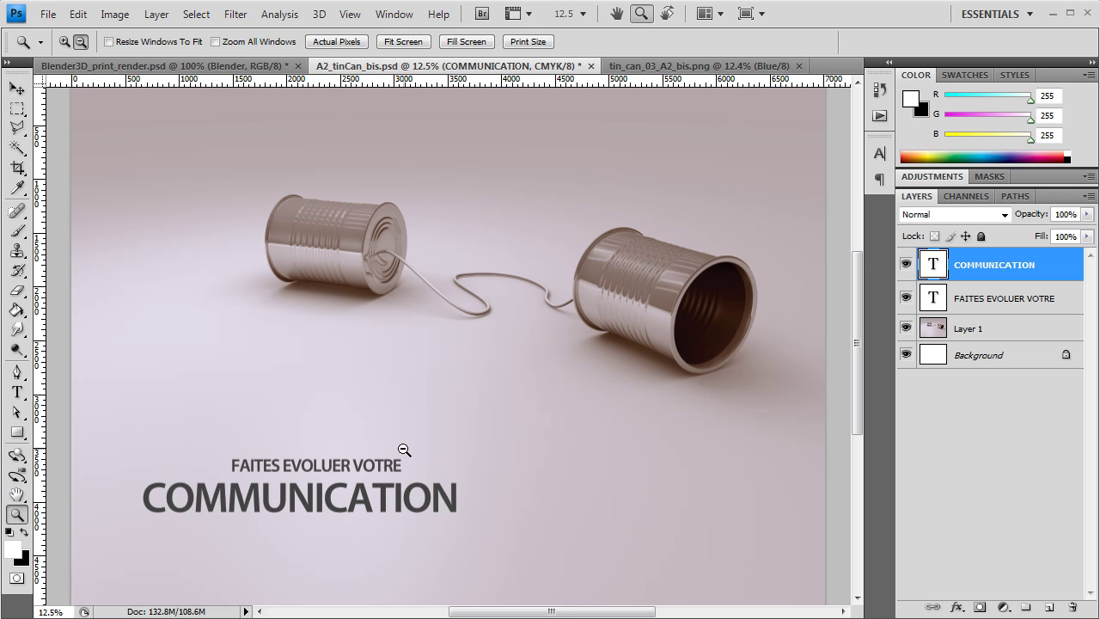
alt+click(456, 446)
click(1019, 301)
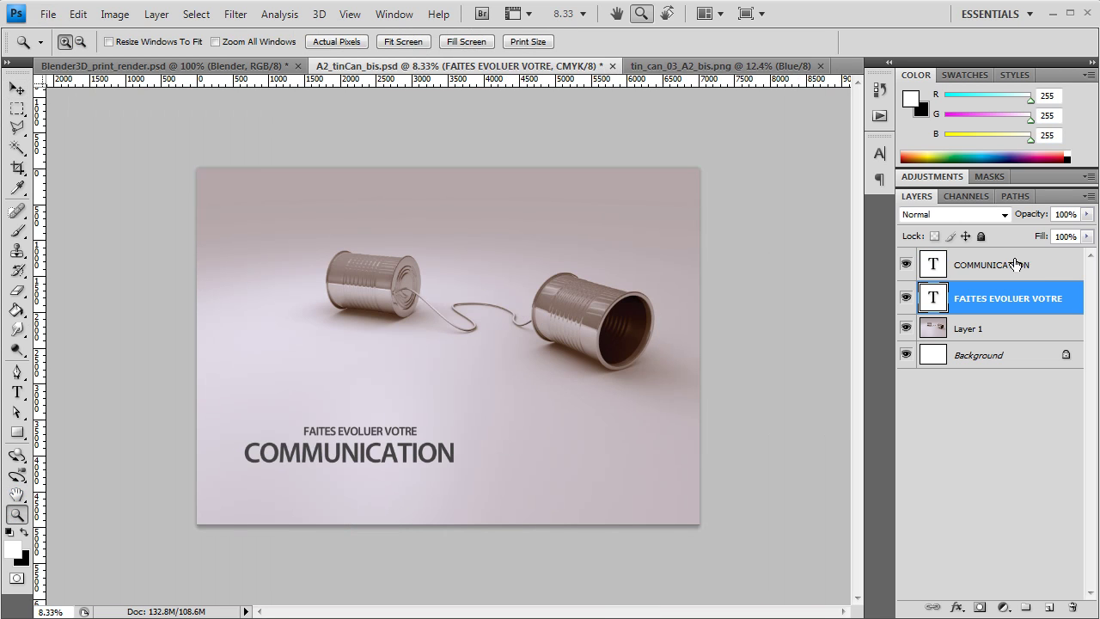
shift+click(1006, 263)
key(v)
mouse_move(452, 466)
mouse_down()
mouse_move(400, 487)
mouse_move(416, 462)
mouse_up()
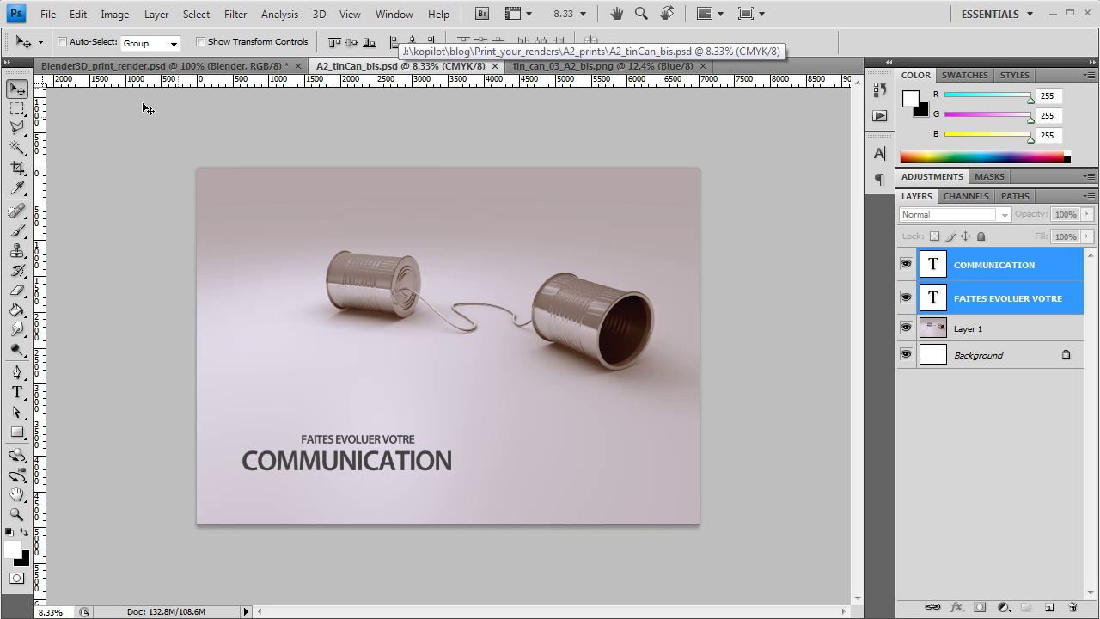
Step: Begin a Photoshop PDF Save As, then cancel out of the dialog
click(48, 14)
click(89, 247)
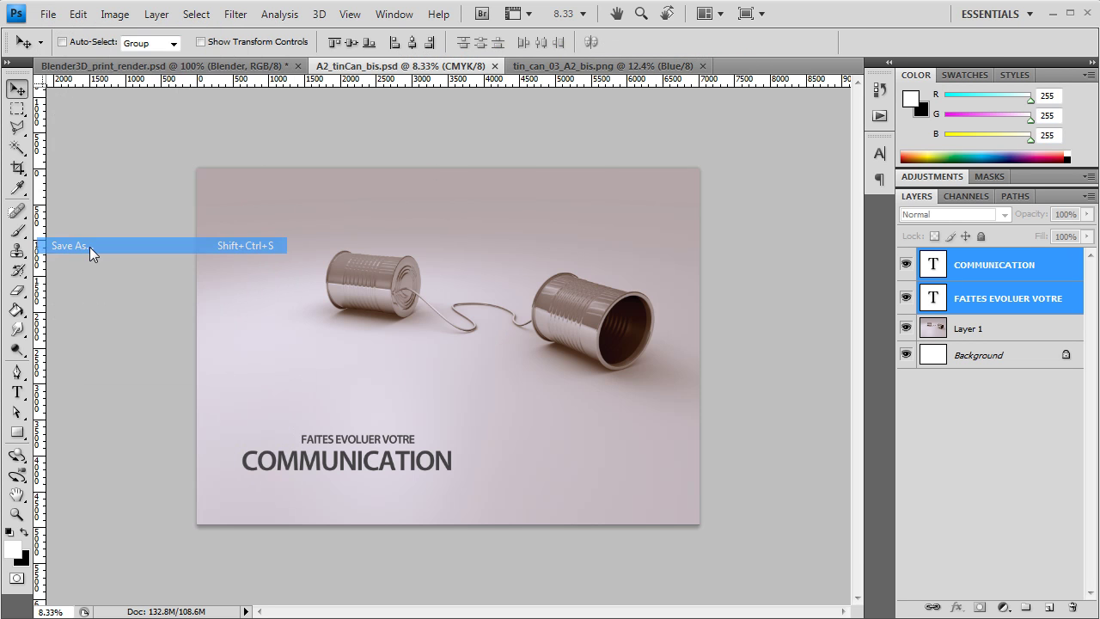
click(590, 368)
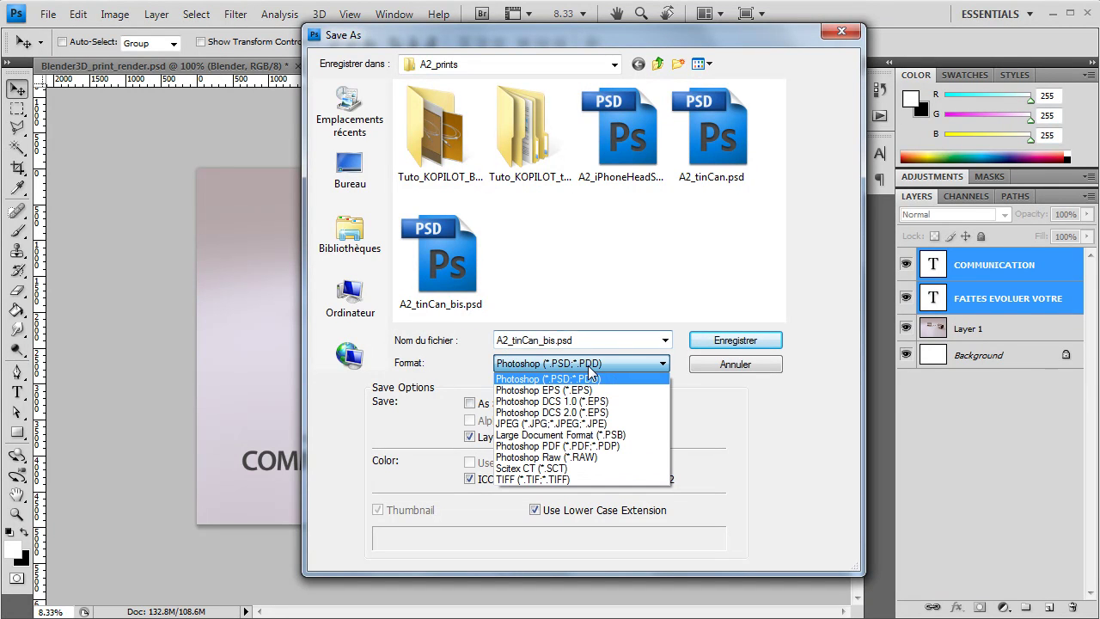
click(581, 447)
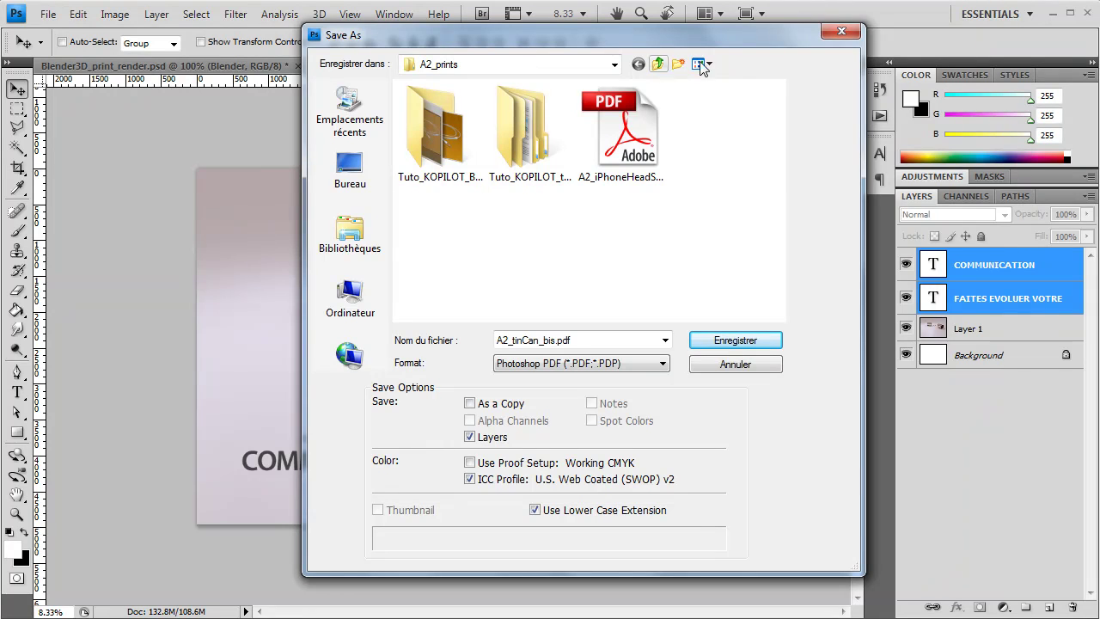
click(732, 369)
click(735, 363)
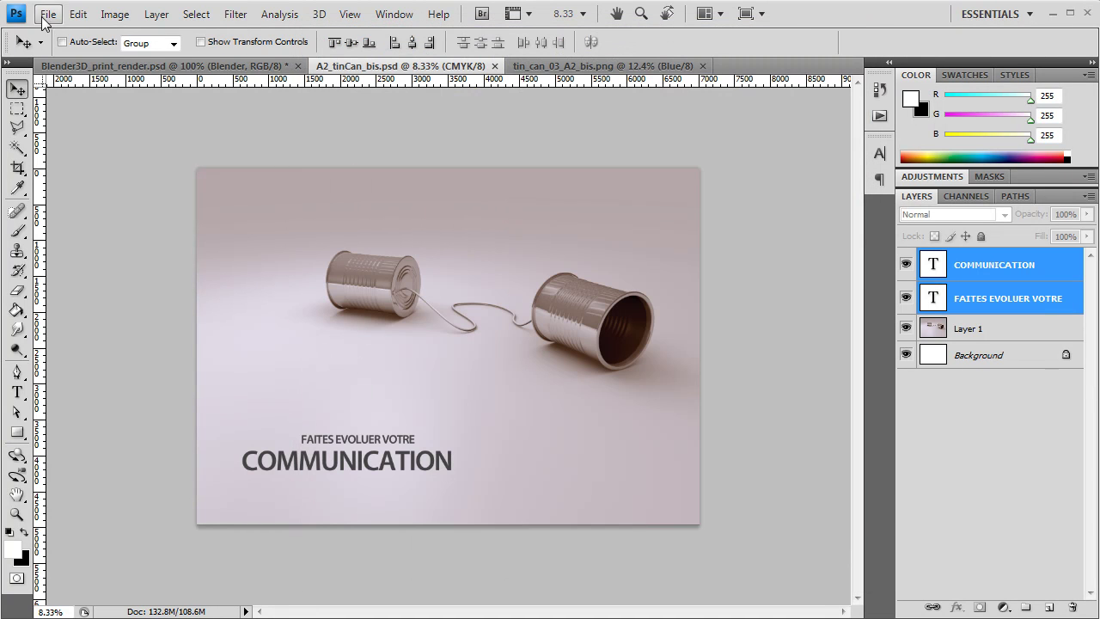
Step: Save the poster as Photoshop PDF, named A2_tinCan_bis.pdf in A2_prints
click(48, 15)
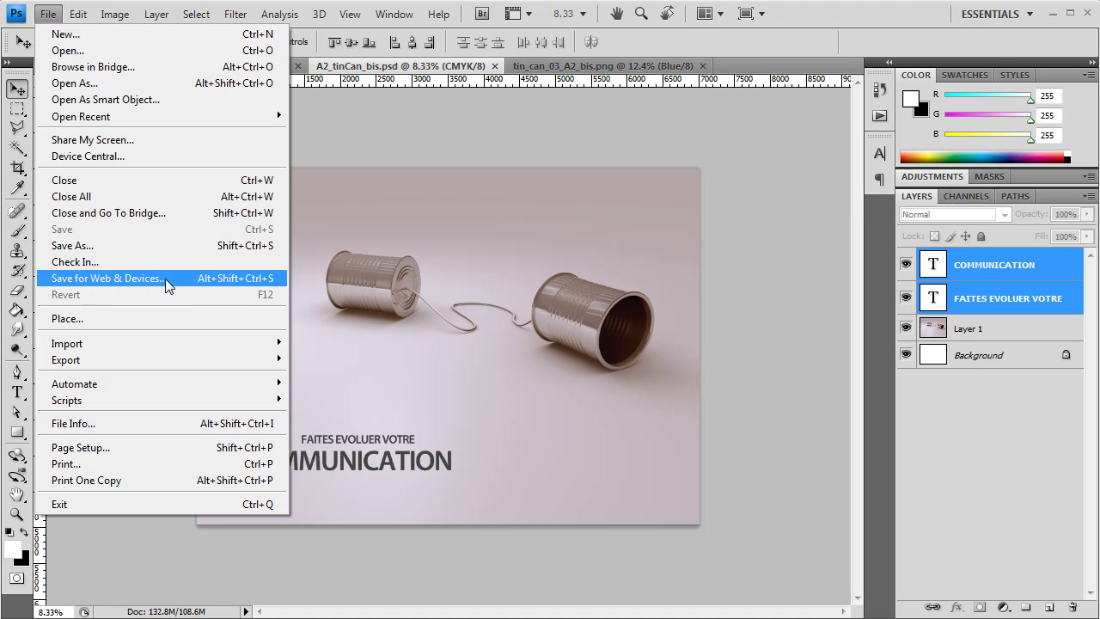
click(115, 246)
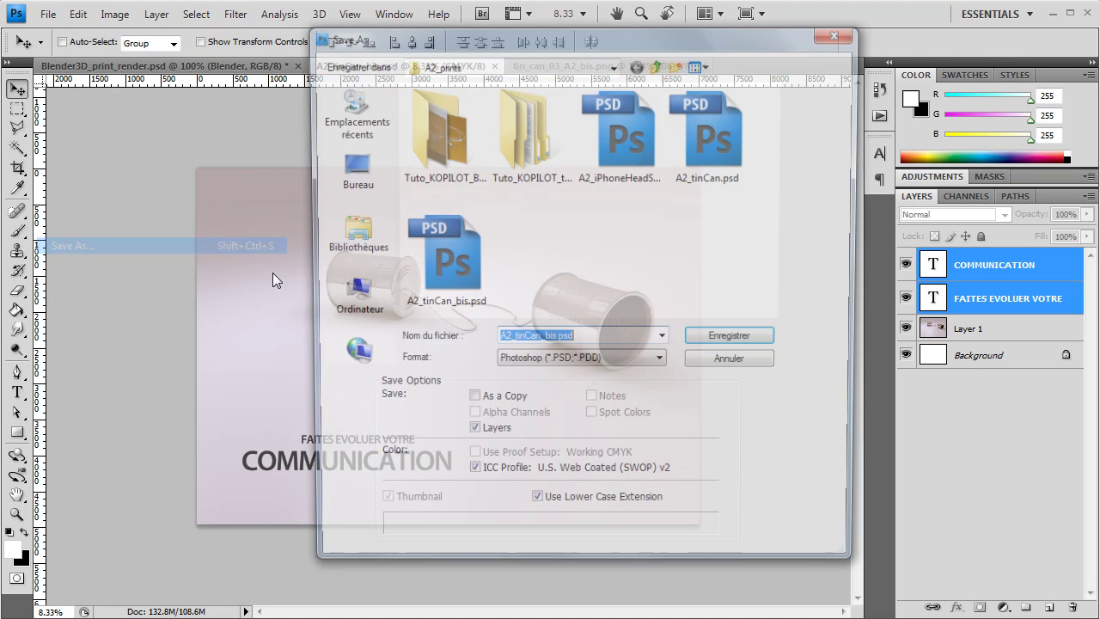
click(574, 369)
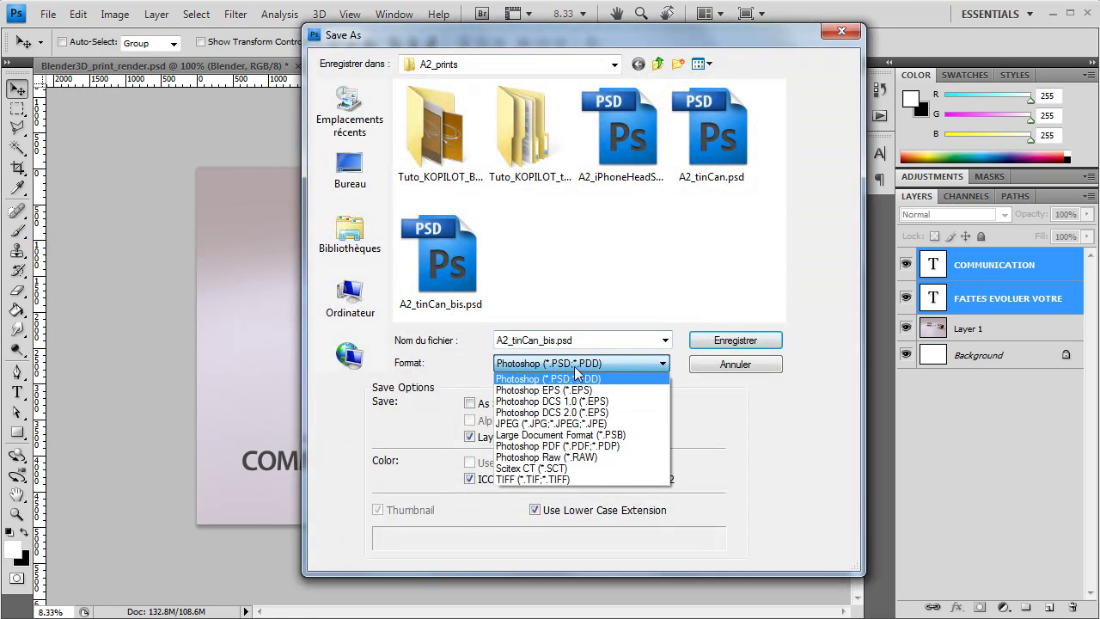
click(573, 446)
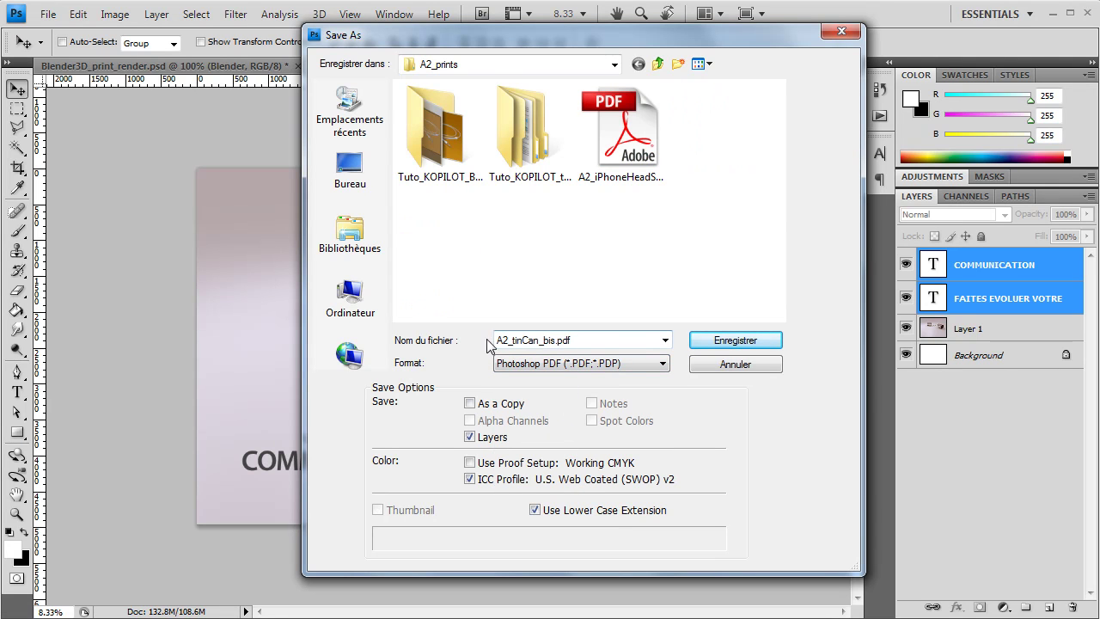
click(707, 339)
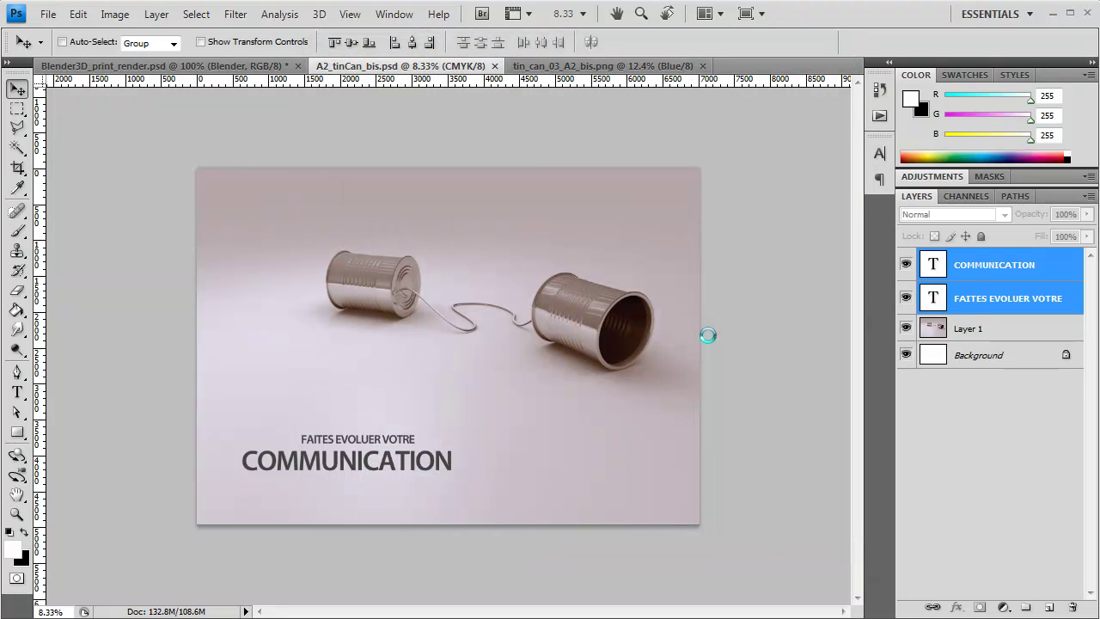
Step: Set JPEG compression at Maximum quality, keep 300 ppi downsampling above 450 ppi, and save the PDF
click(563, 264)
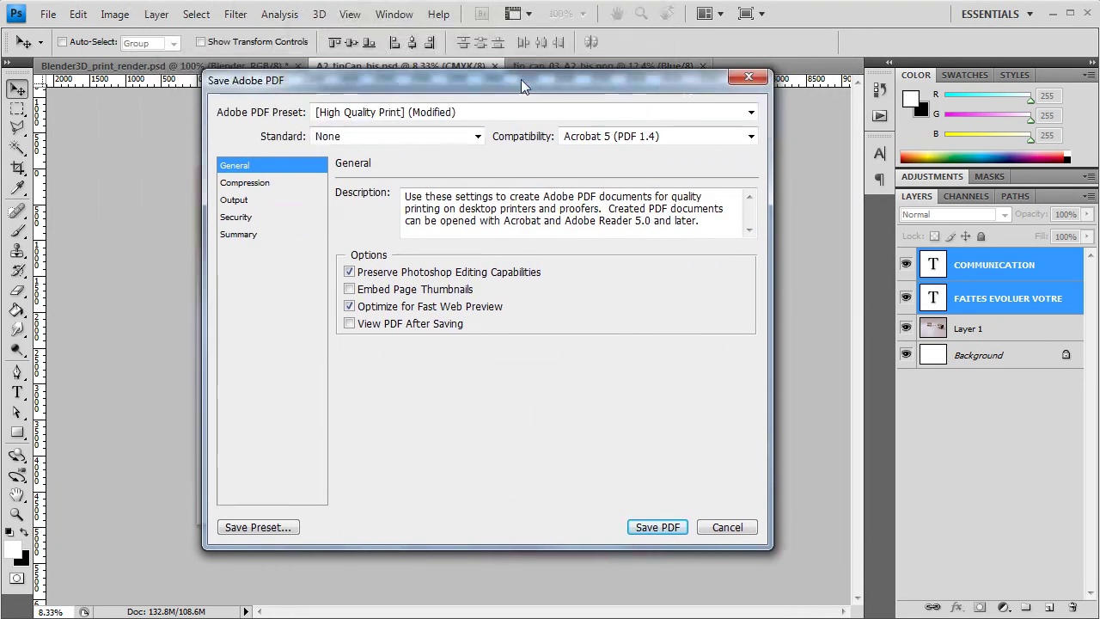
click(262, 183)
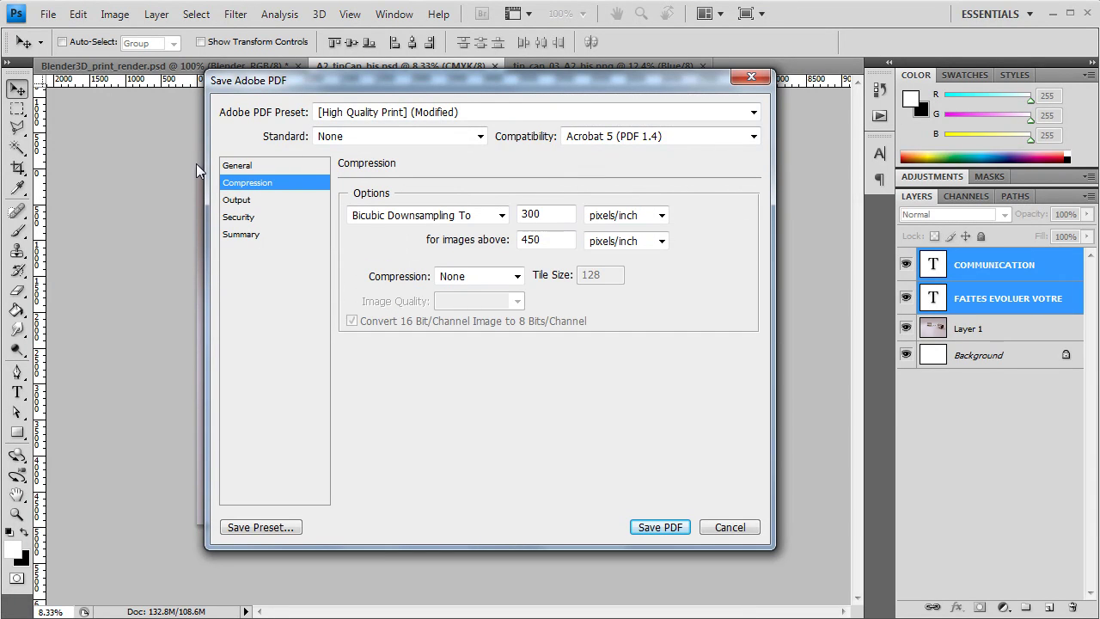
click(476, 273)
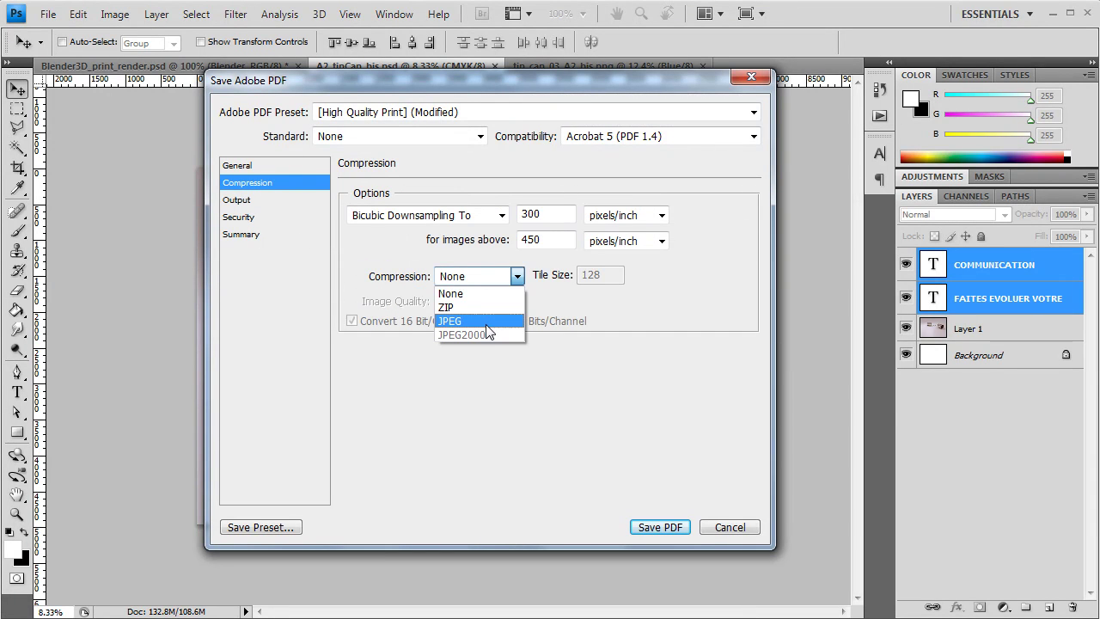
click(478, 316)
click(516, 301)
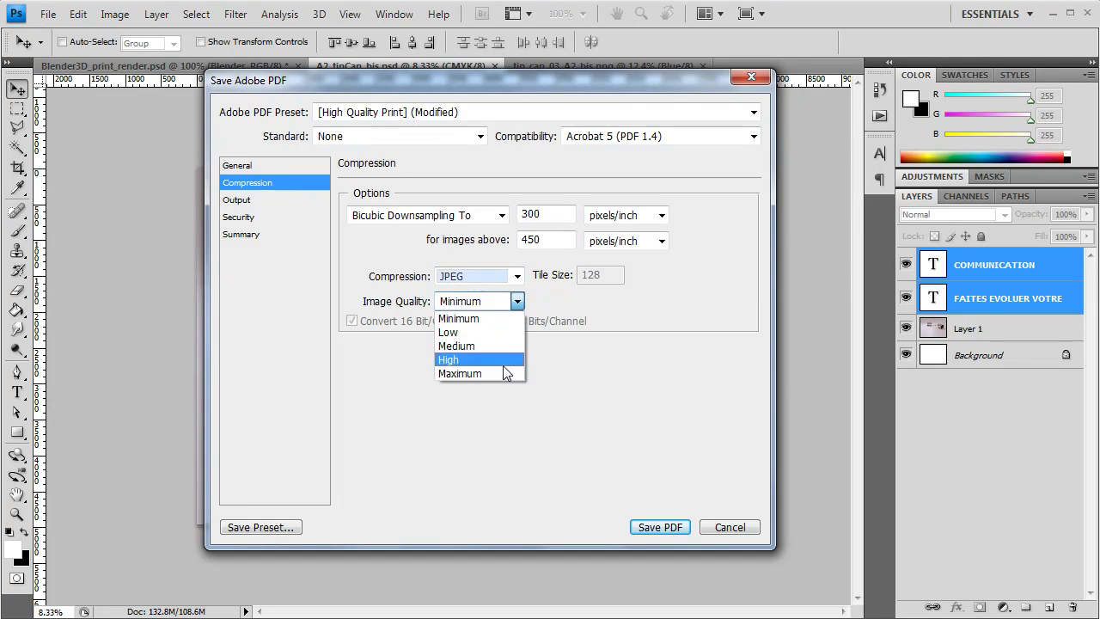
click(504, 373)
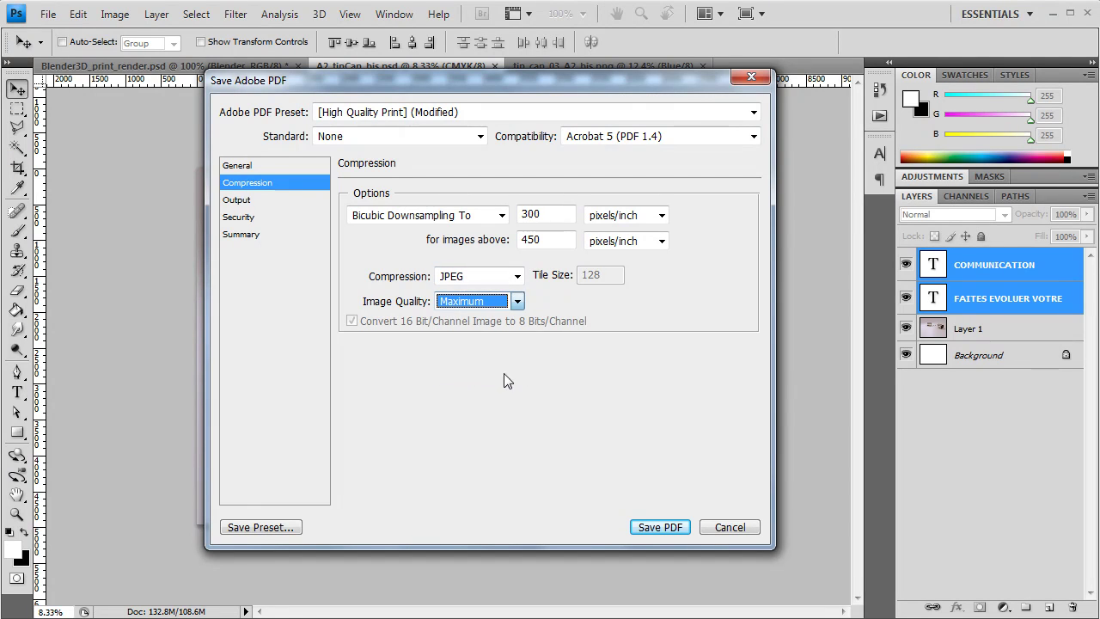
double_click(554, 214)
double_click(554, 239)
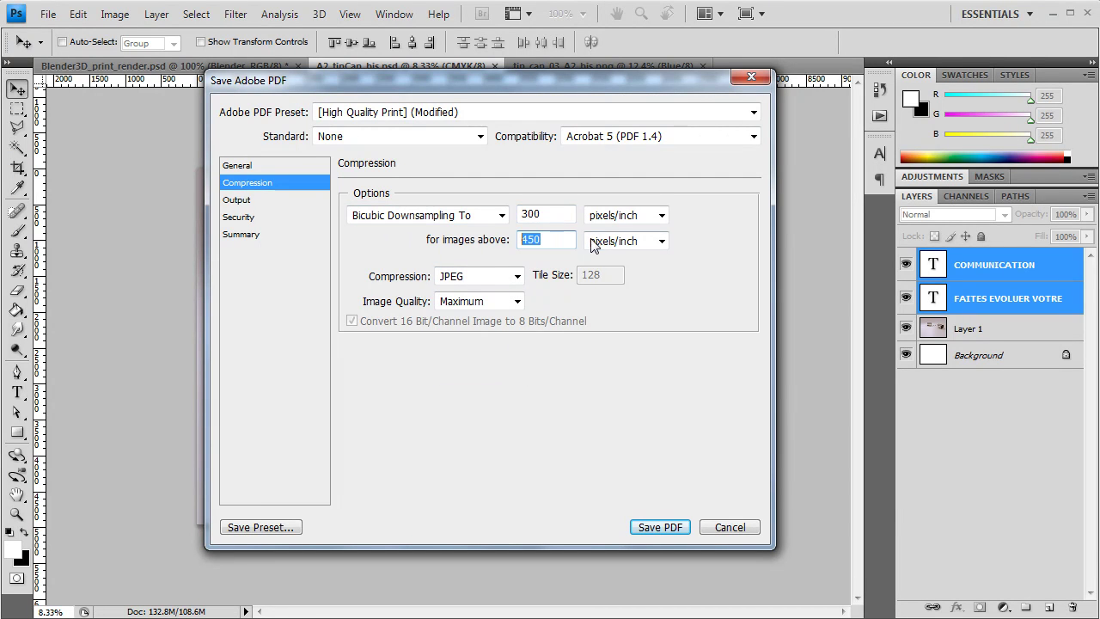
double_click(567, 214)
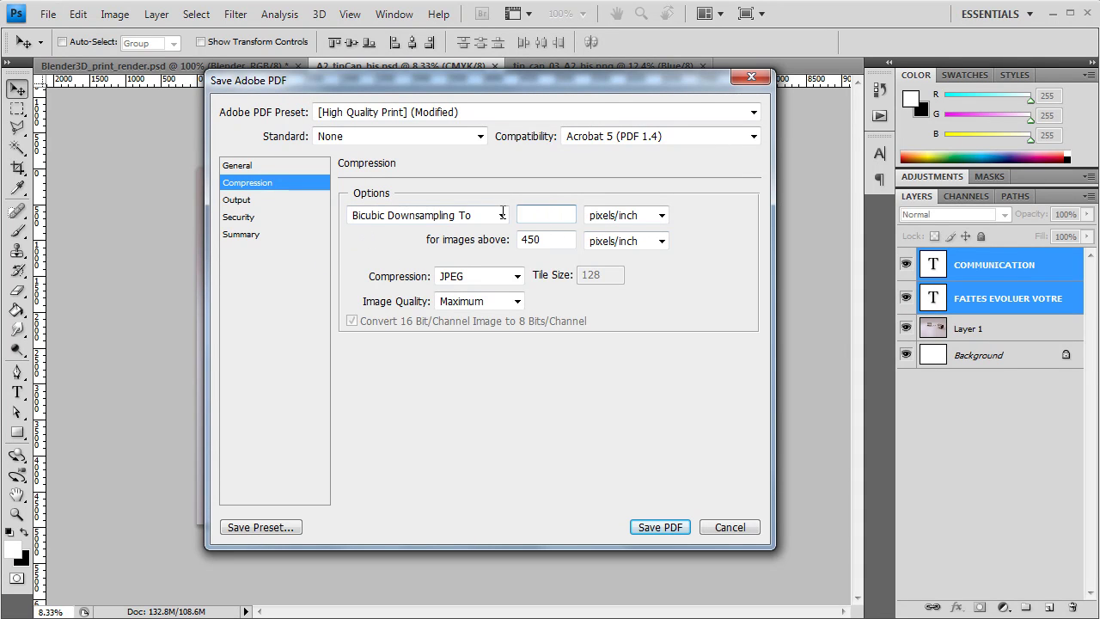
click(662, 526)
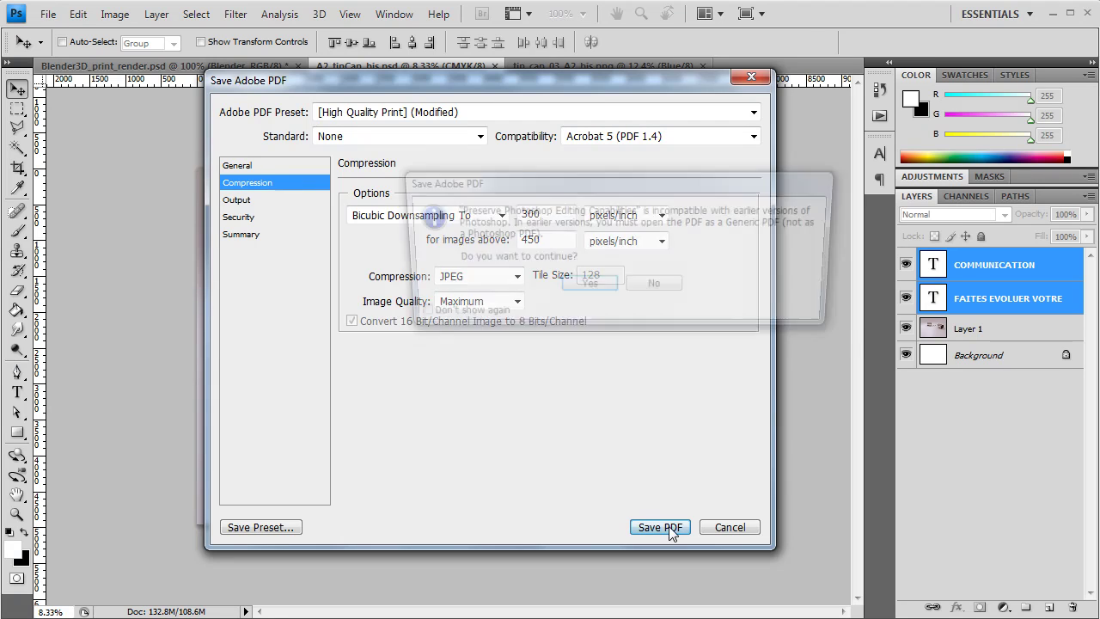
click(568, 288)
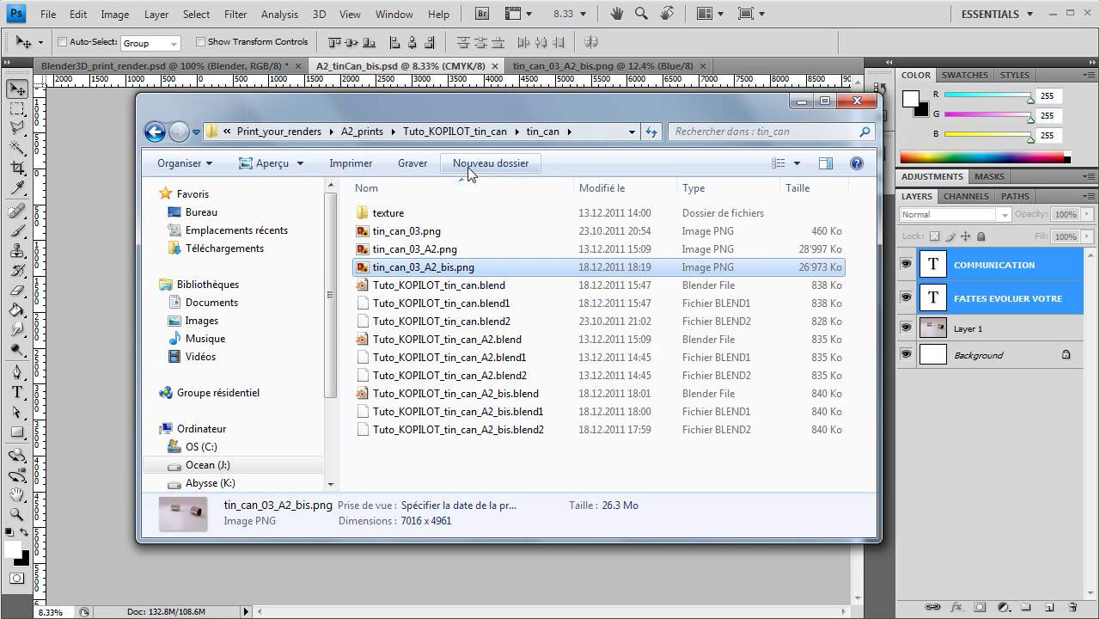
Step: Go up to A2_prints, switch to Détails view with a wider Nom column, and select A2_tinCan_bis.pdf
click(473, 131)
click(415, 131)
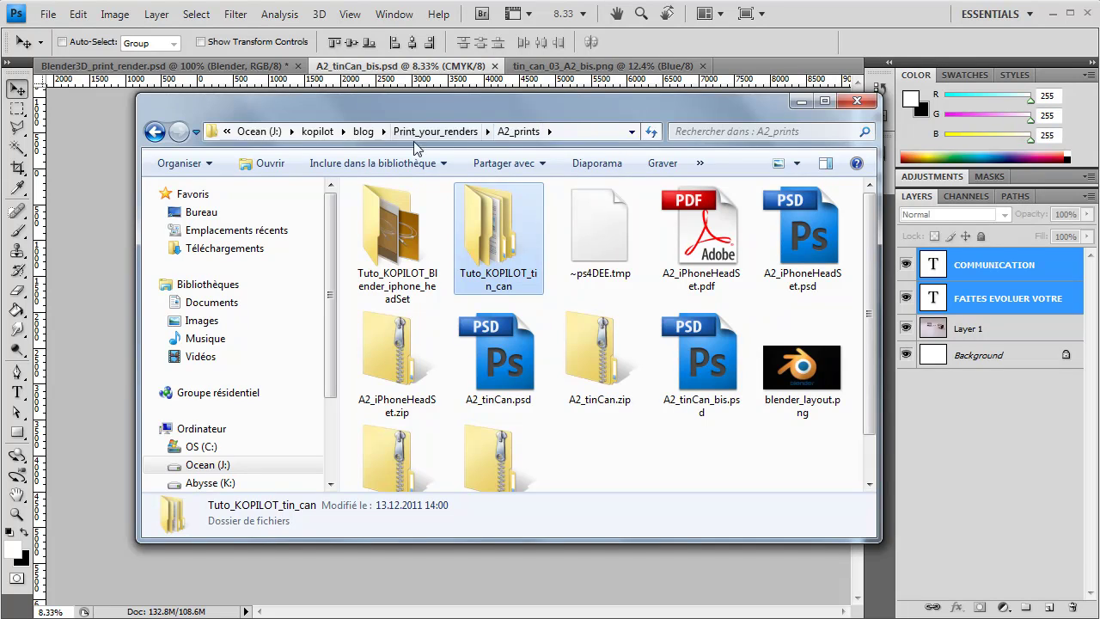
click(796, 164)
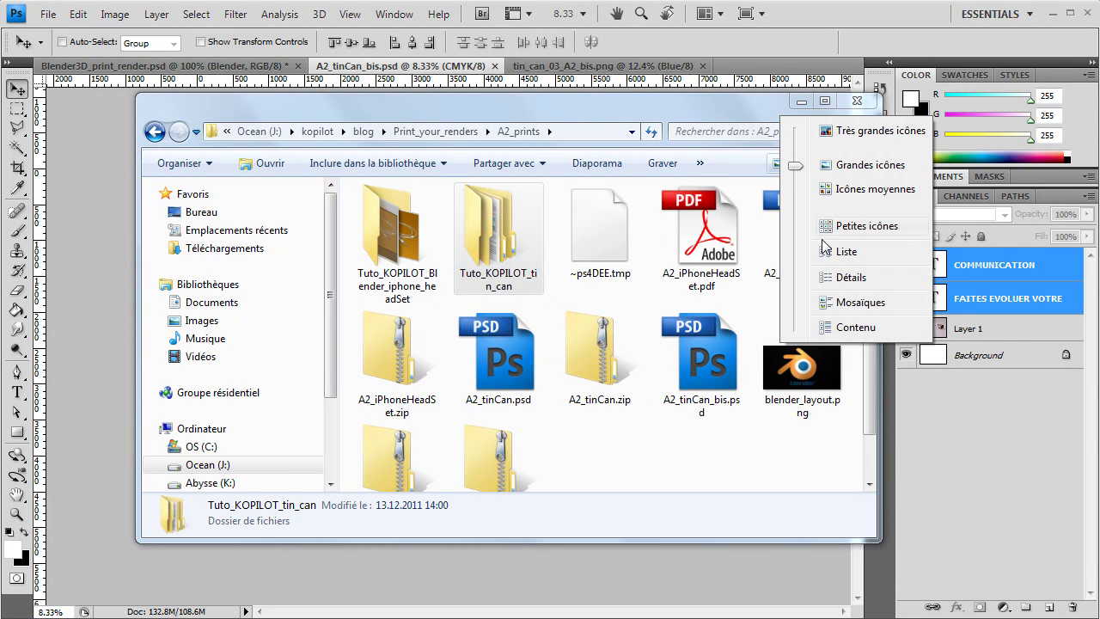
click(827, 277)
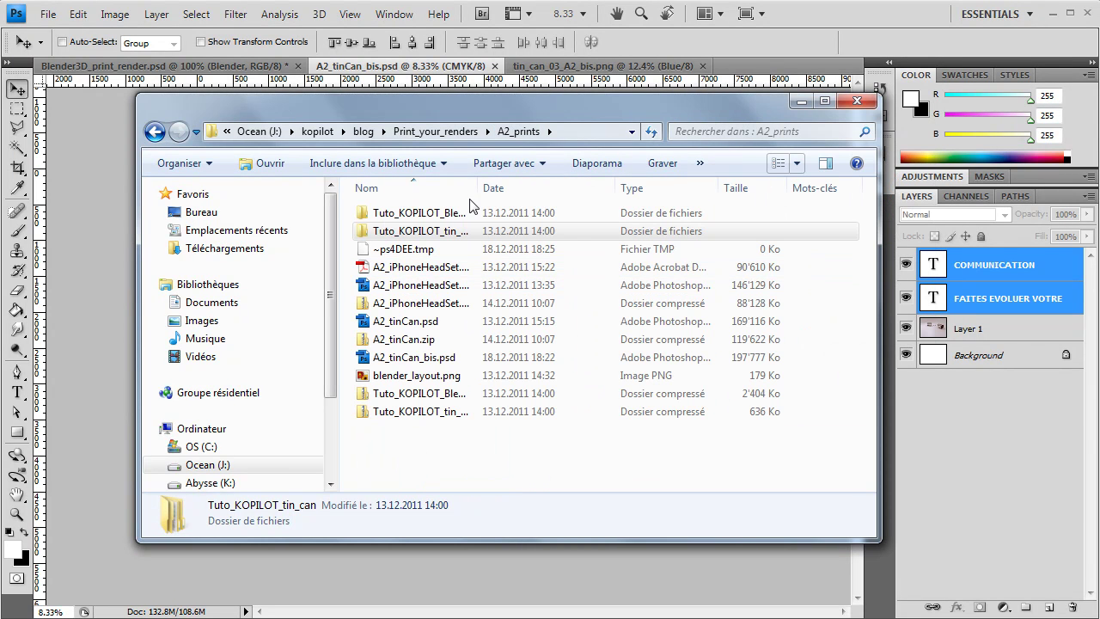
mouse_move(478, 187)
mouse_down()
mouse_move(572, 190)
mouse_move(561, 190)
mouse_up()
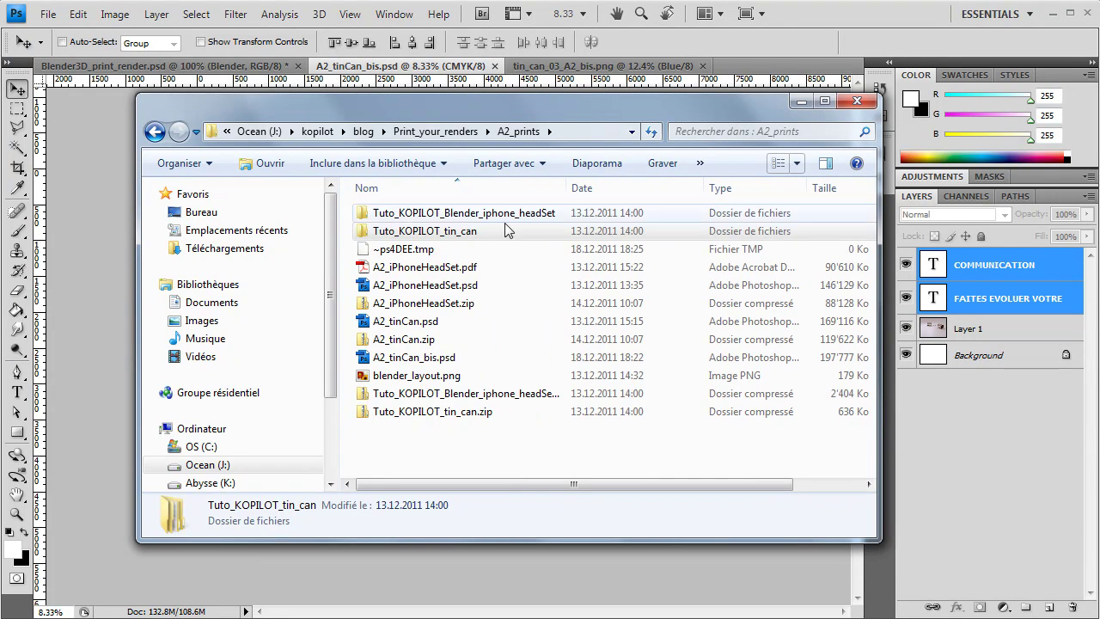
click(559, 249)
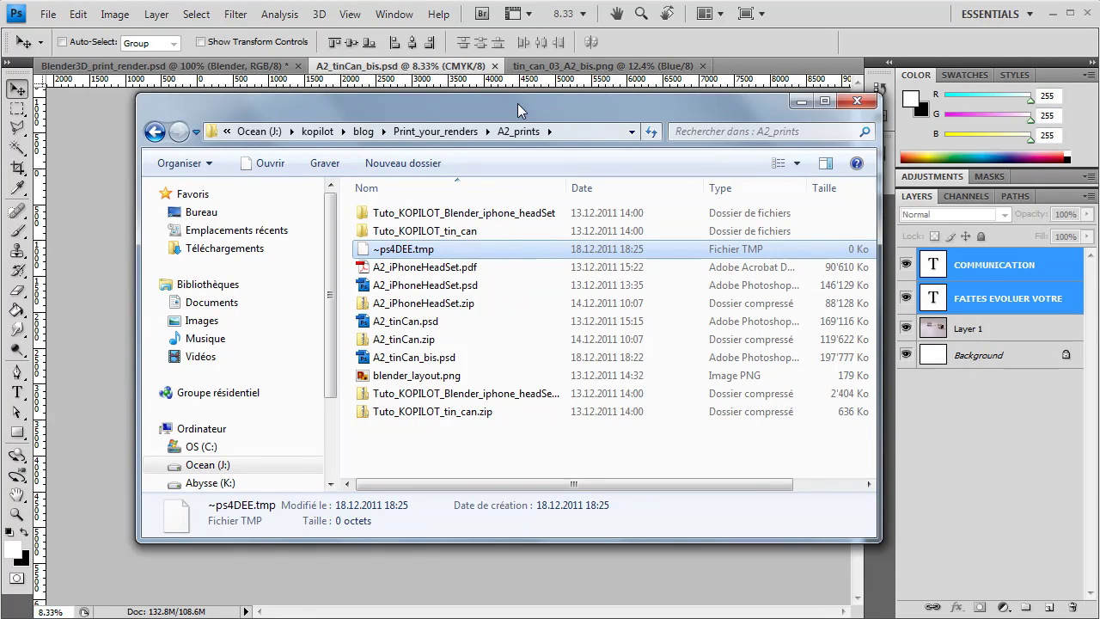
drag(518, 104, 502, 124)
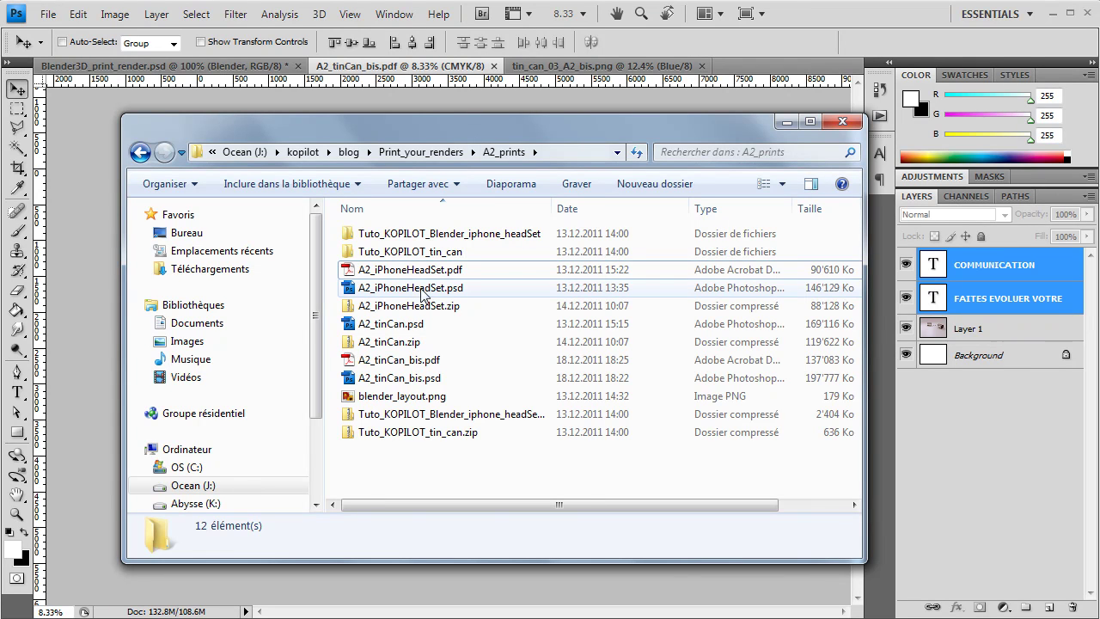
click(398, 360)
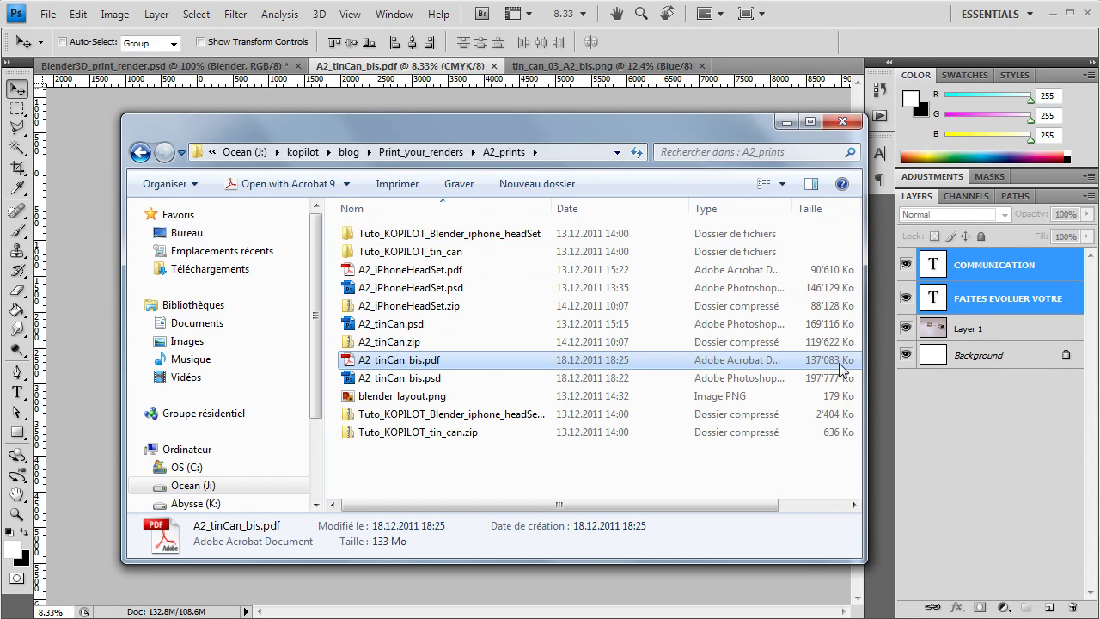
Step: Open A2_tinCan_bis.pdf in Acrobat at 100% and pan around the headline close-up
double_click(409, 366)
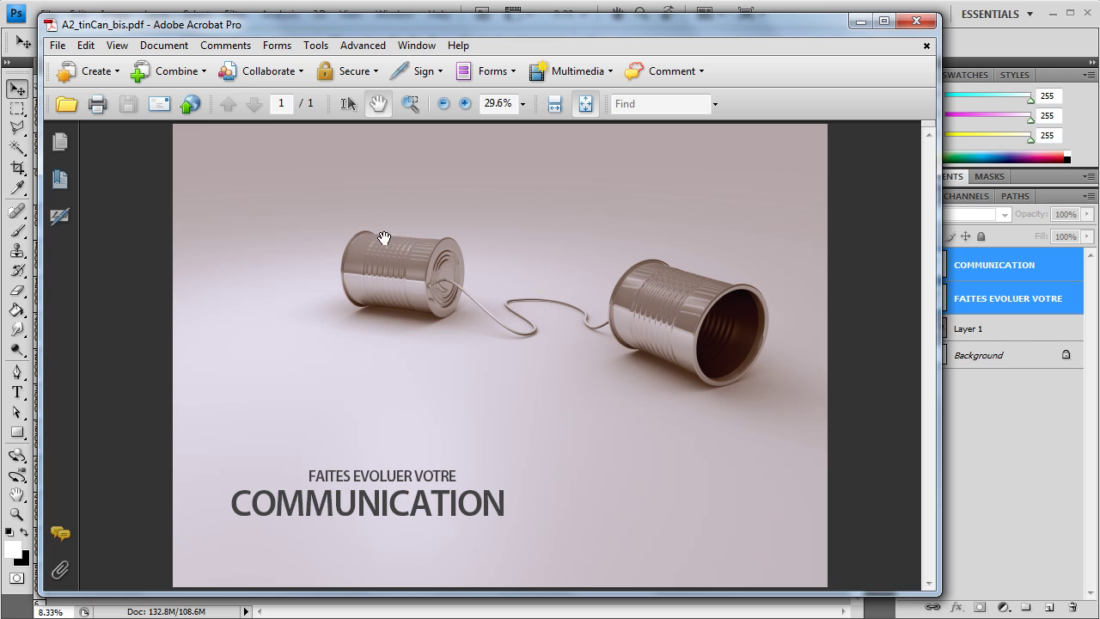
click(521, 103)
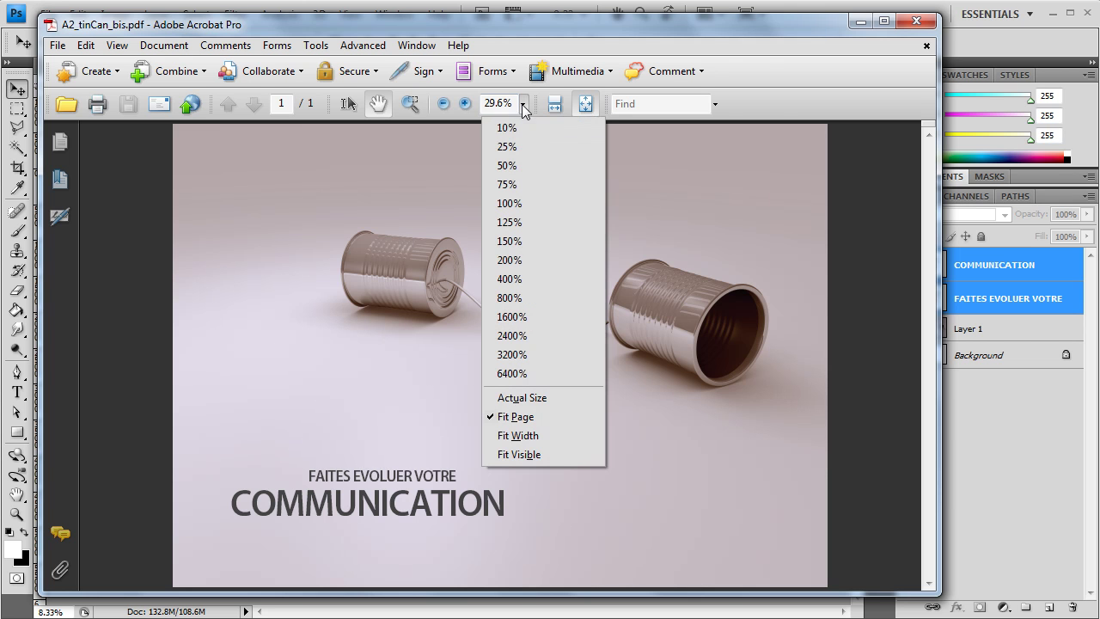
click(518, 210)
drag(711, 454, 226, 177)
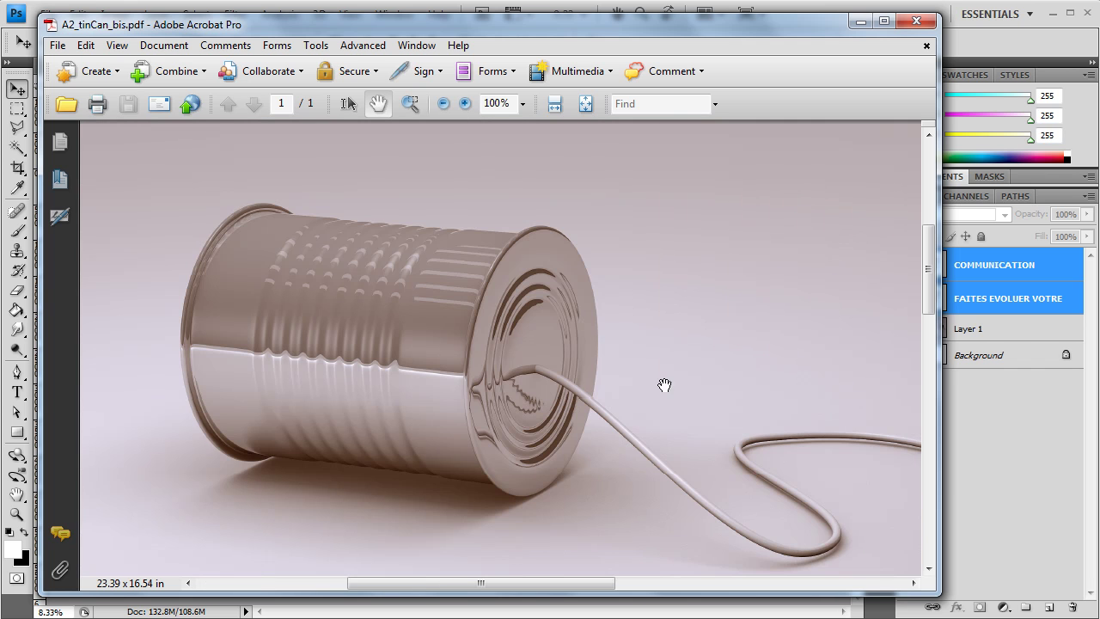
drag(712, 483, 462, 287)
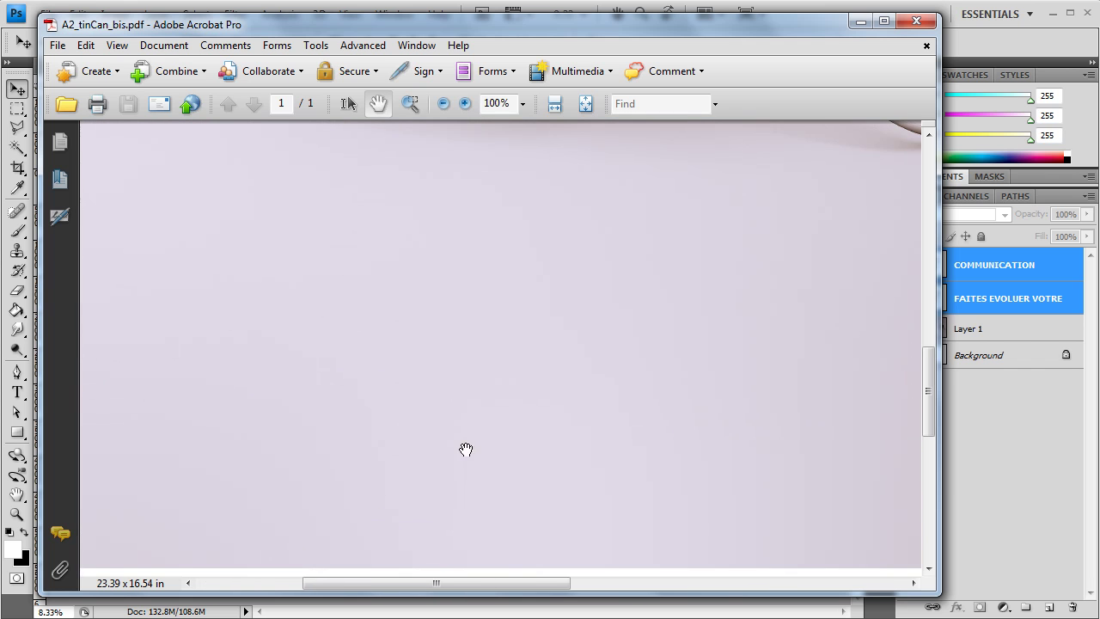
drag(467, 447, 685, 189)
drag(523, 469, 616, 238)
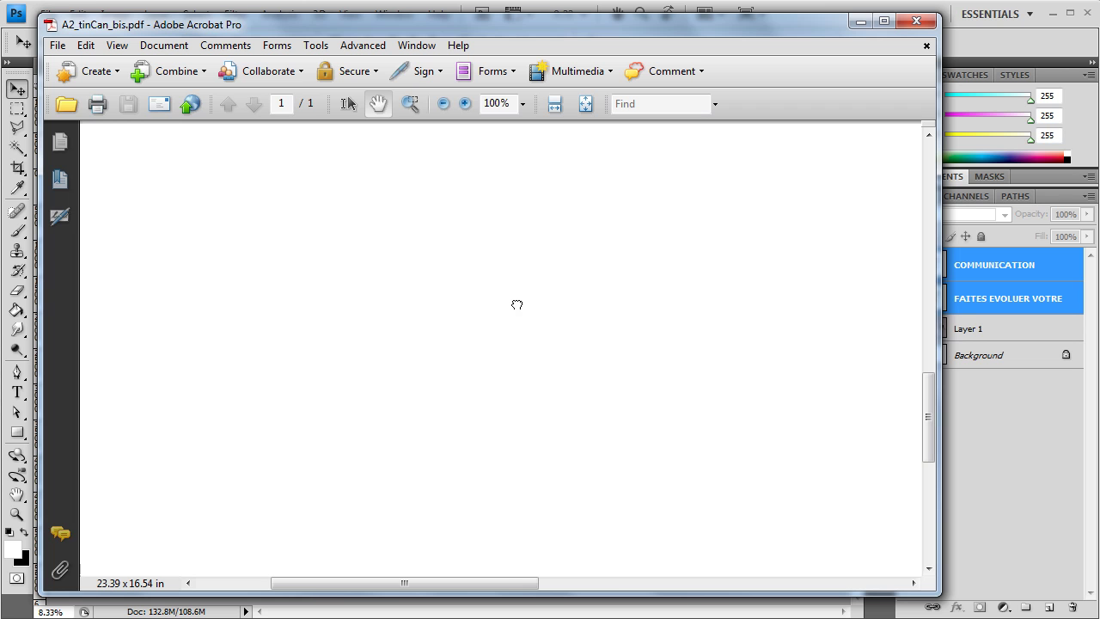
drag(643, 476, 548, 265)
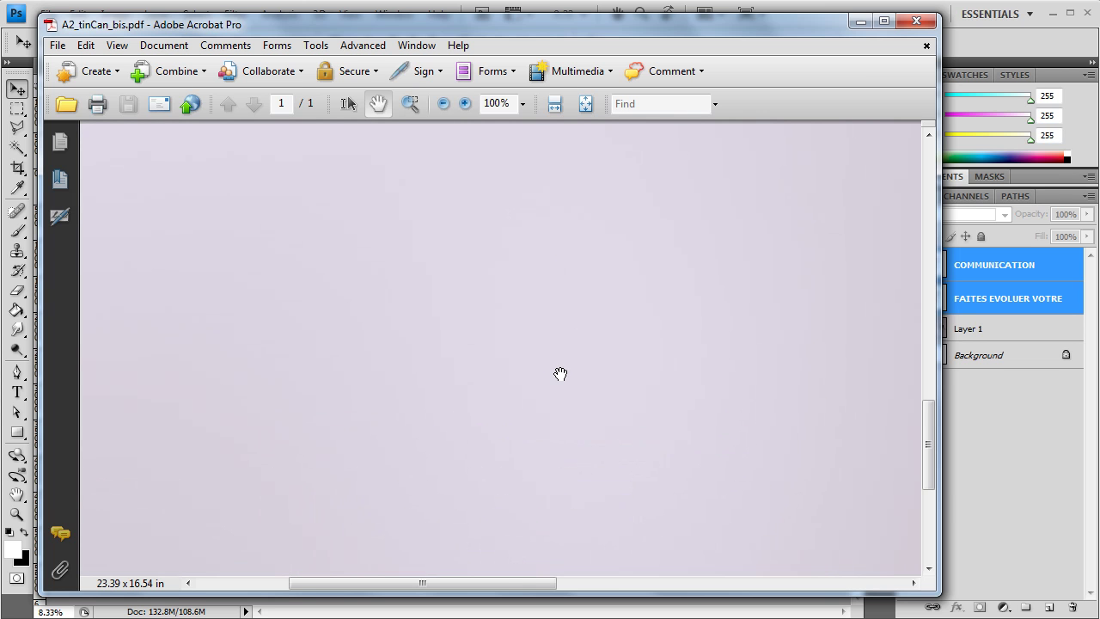
drag(572, 227, 491, 440)
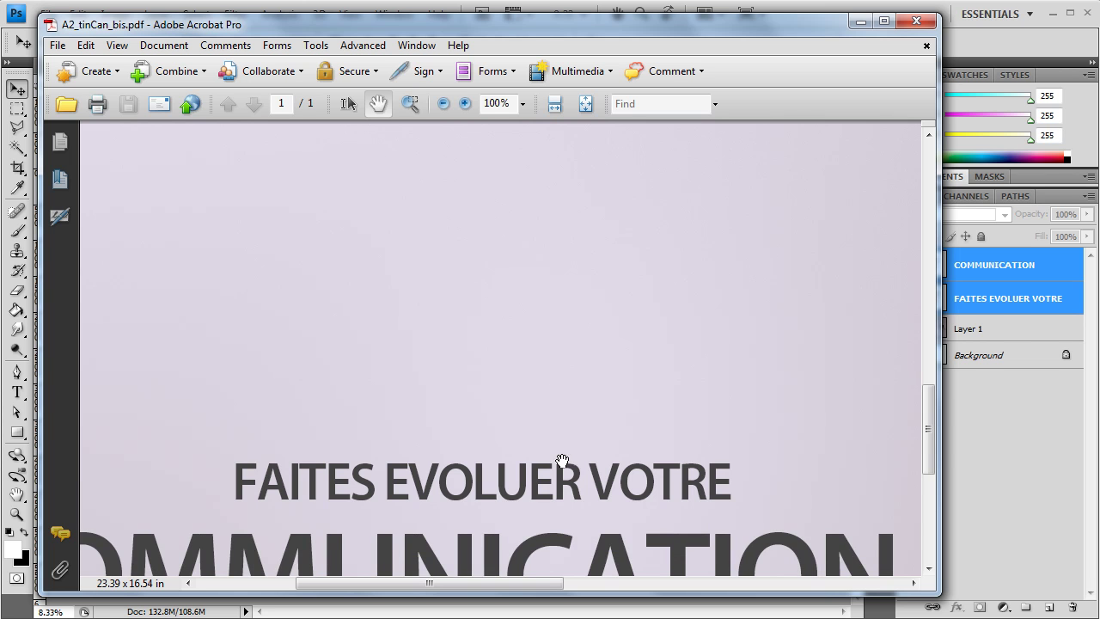
Step: Zoom out step by step to 37.7% to see the whole tin-can poster
click(443, 104)
click(443, 104)
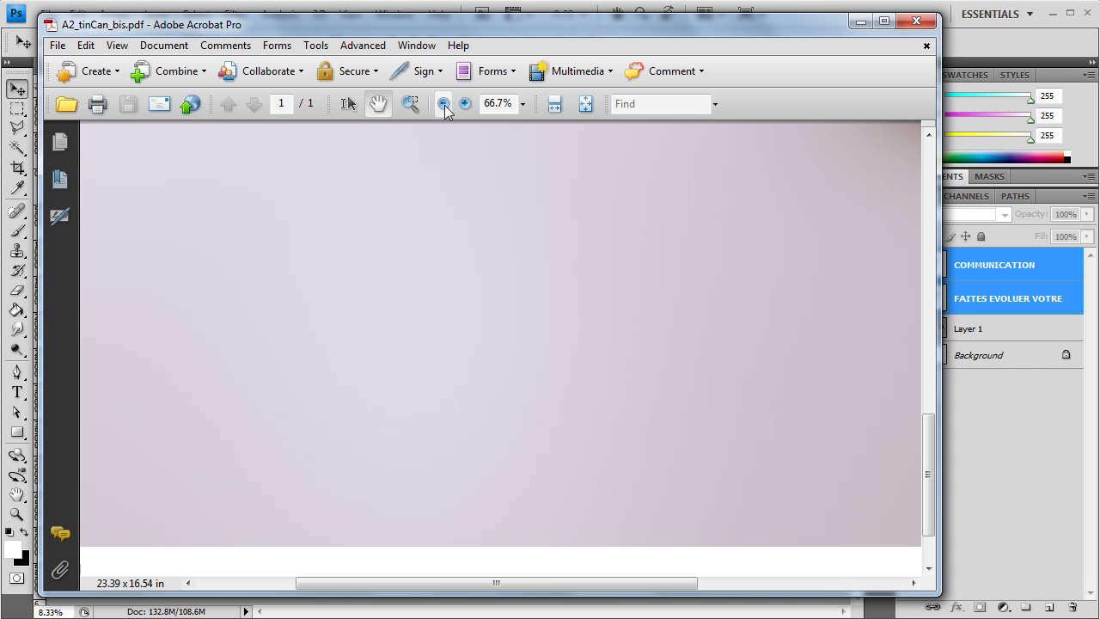
click(444, 104)
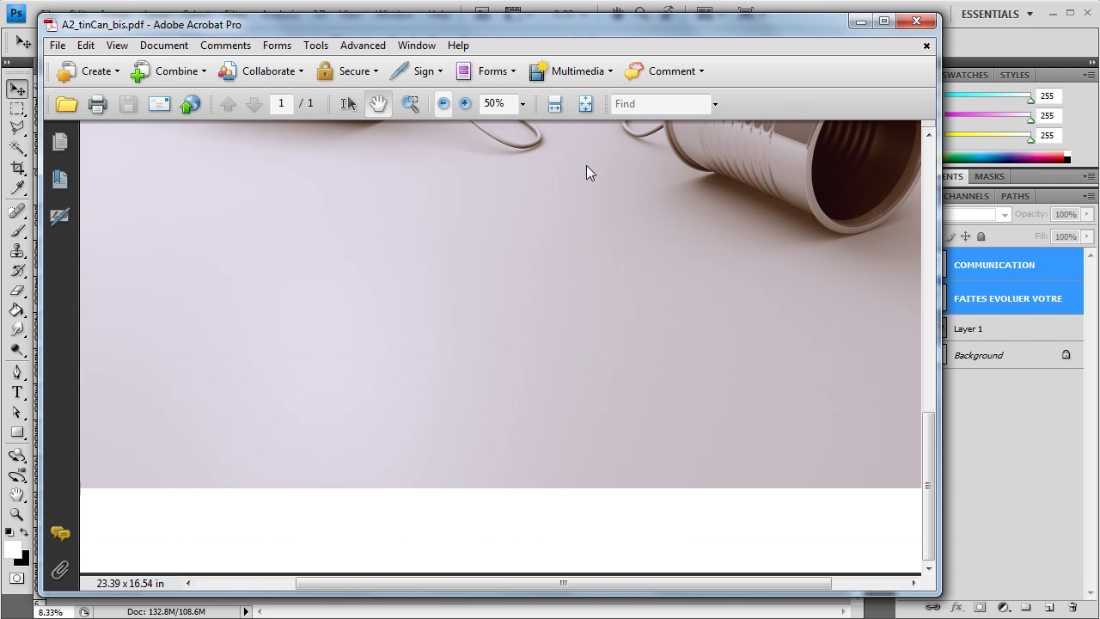
mouse_move(541, 167)
mouse_down()
mouse_move(528, 373)
mouse_move(532, 316)
mouse_up()
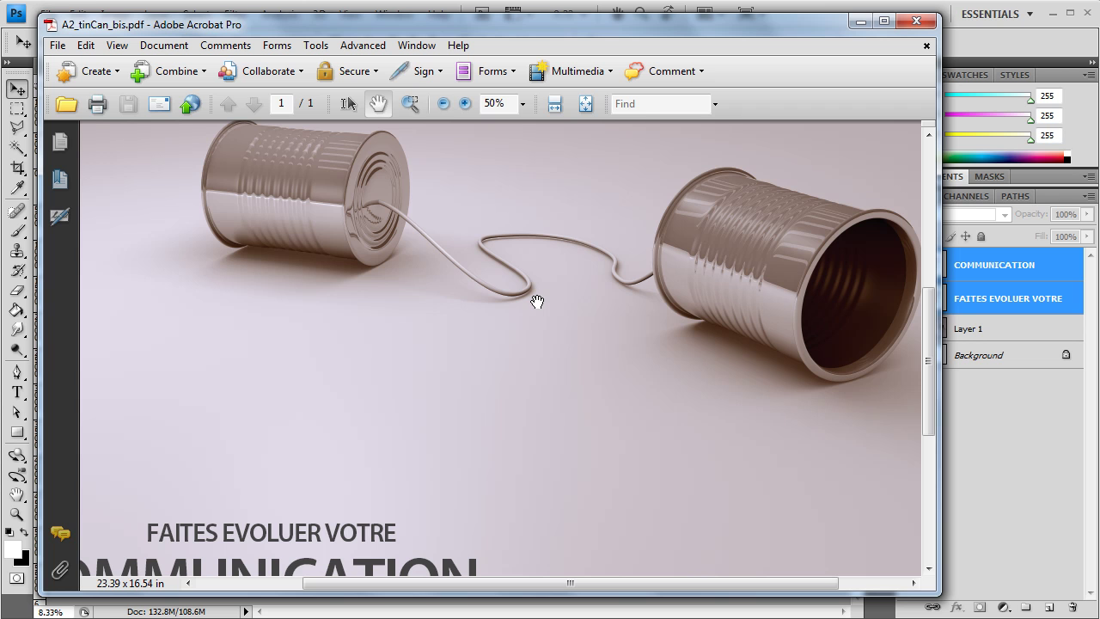
click(445, 102)
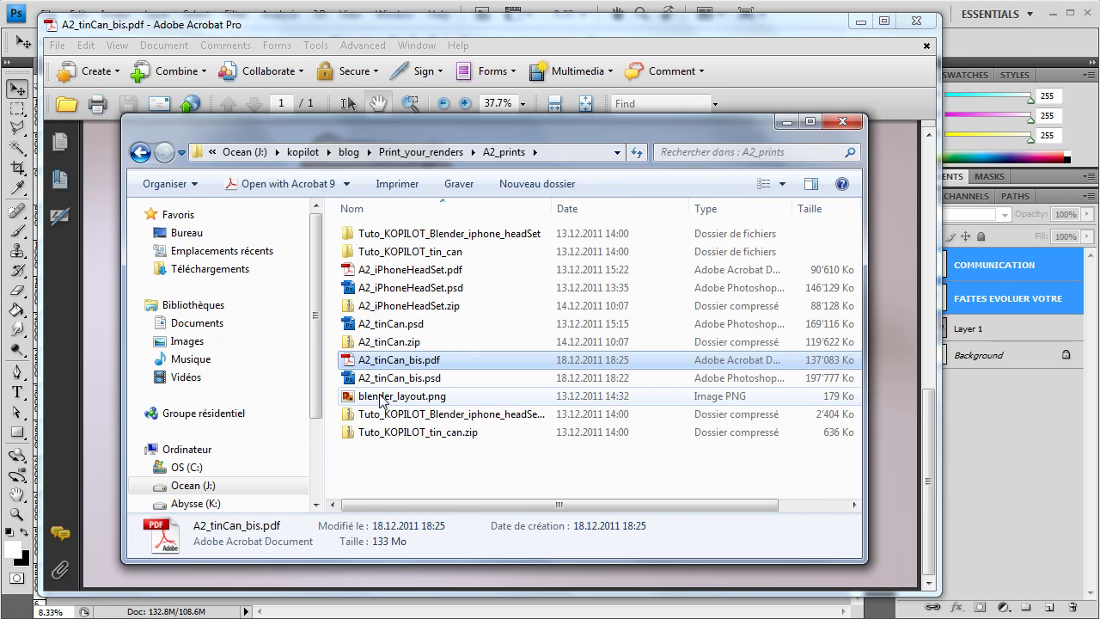
Step: Open the A2_iPhoneHeadSet.pdf poster from the A2_prints folder in Acrobat Pro
click(403, 272)
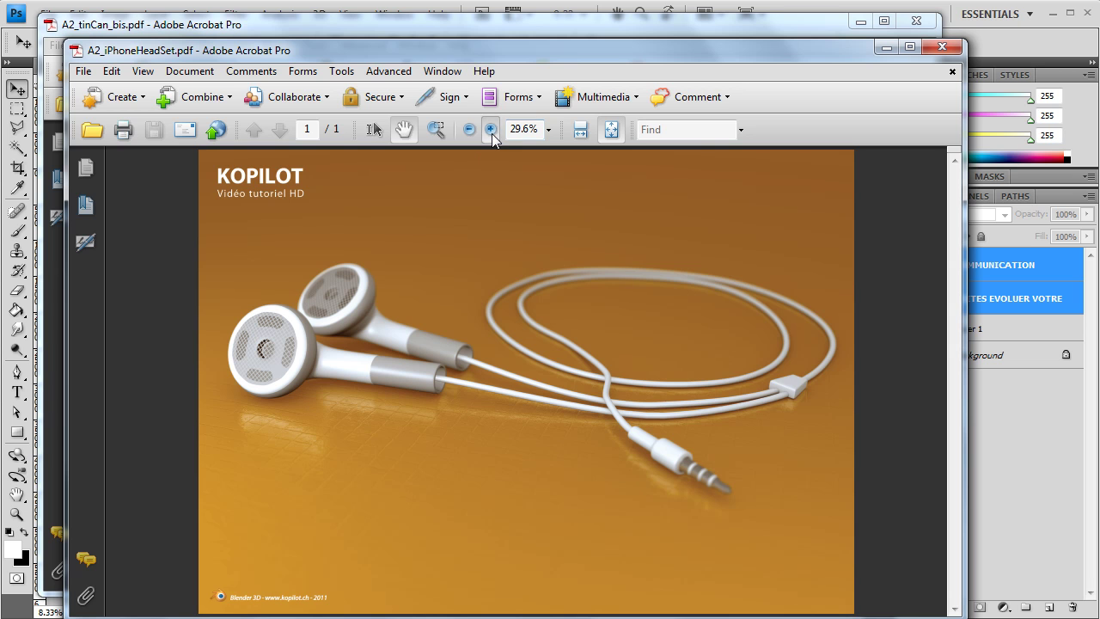
Step: Zoom into the headset poster and pan across the cable loop and jack
click(491, 133)
click(491, 130)
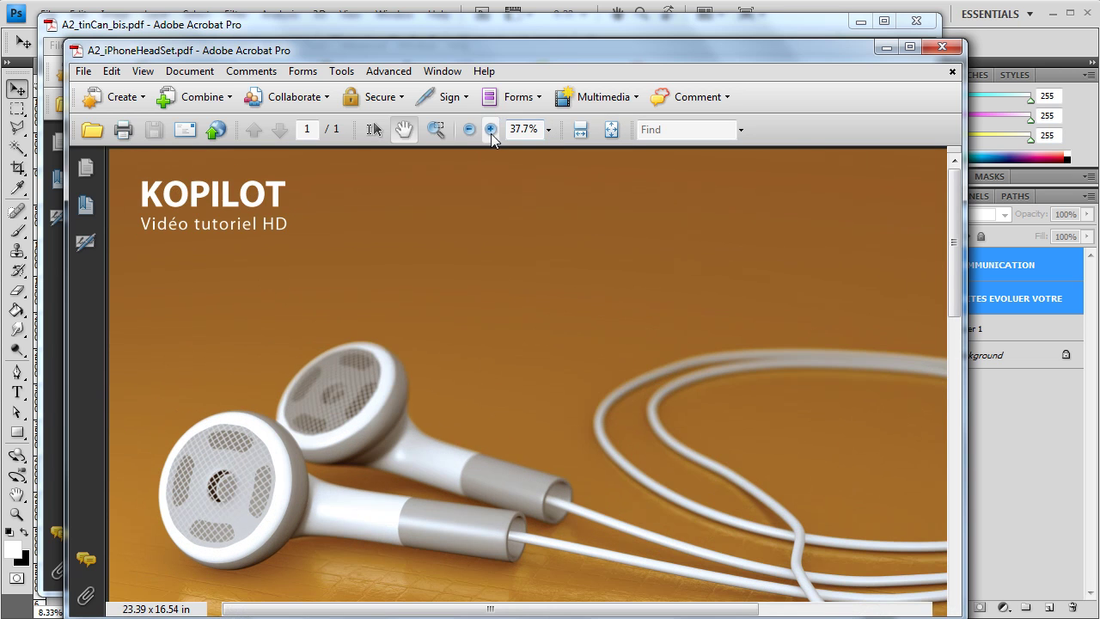
drag(692, 471, 491, 321)
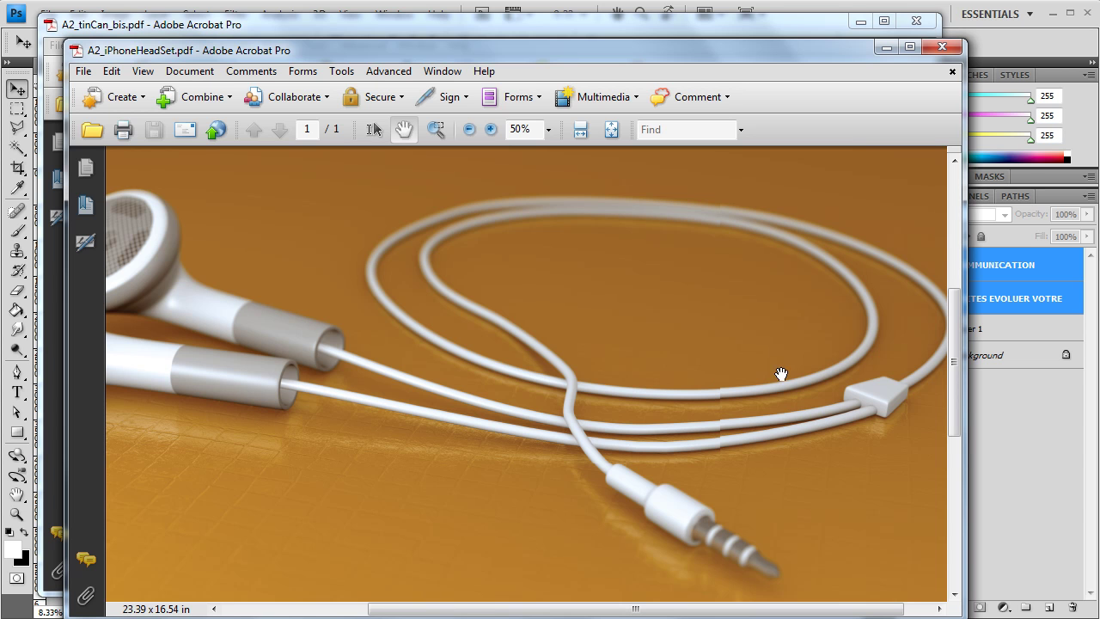
drag(781, 374, 738, 326)
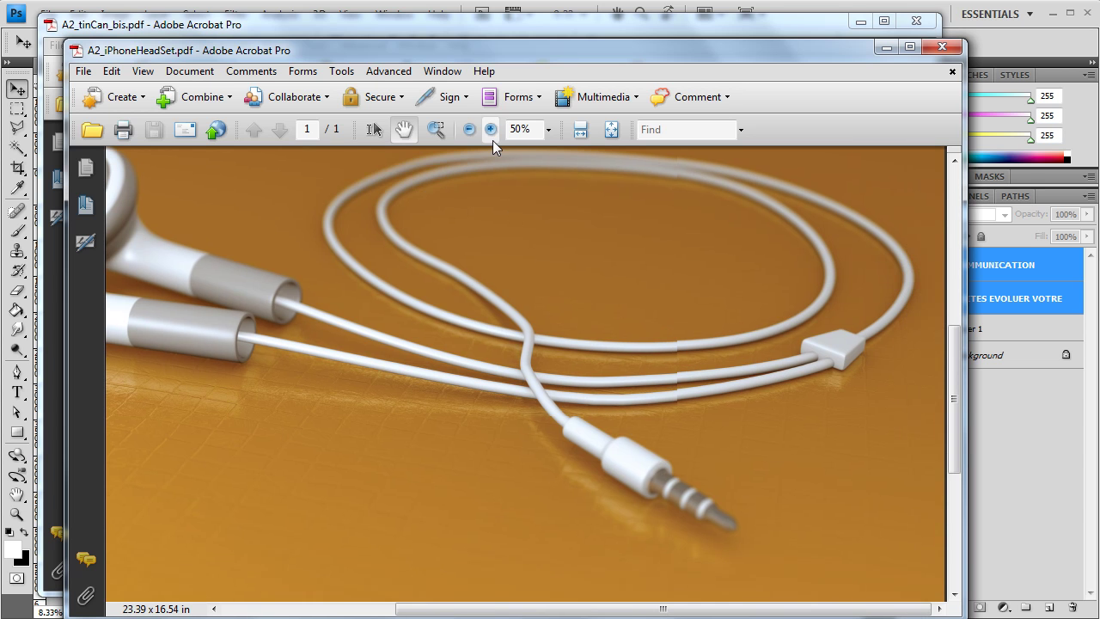
click(491, 129)
mouse_move(737, 398)
mouse_down()
mouse_move(615, 372)
mouse_move(557, 378)
mouse_up()
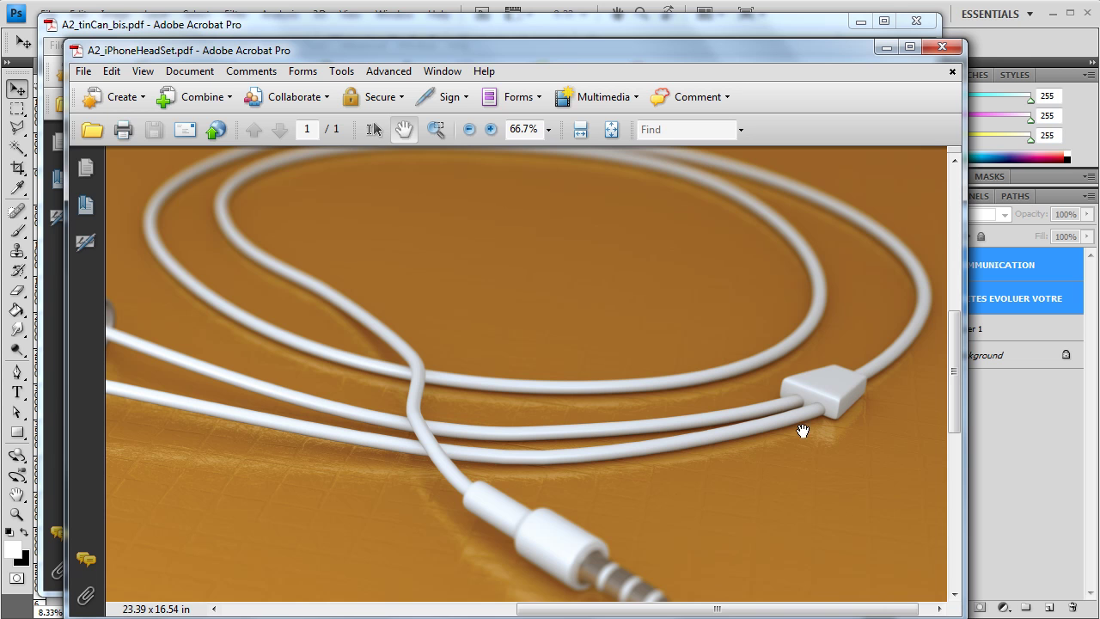
mouse_move(821, 429)
mouse_down()
mouse_move(674, 397)
mouse_move(664, 383)
mouse_up()
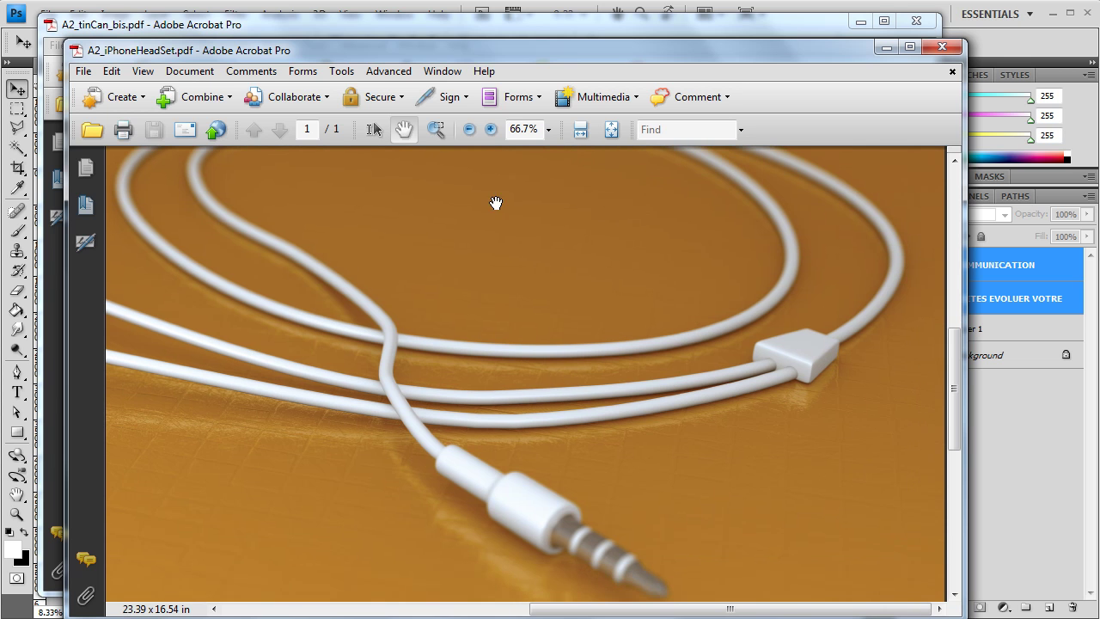
Step: Zoom to 100% and pan around the cable junction and earbud detail
click(490, 129)
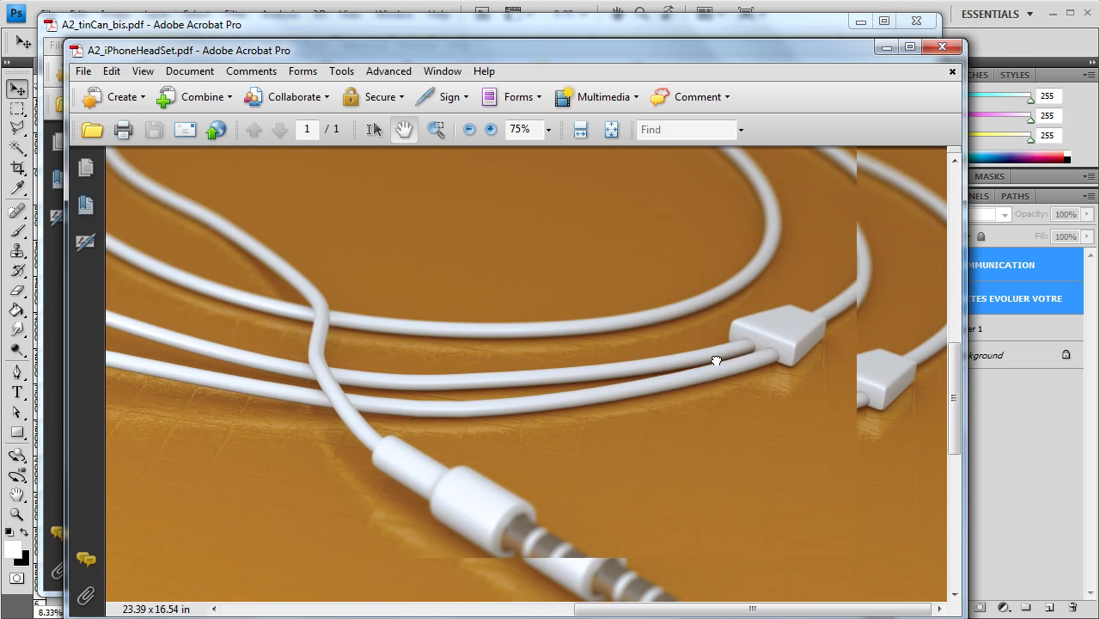
ctrl+scroll(620, 221, up, 1)
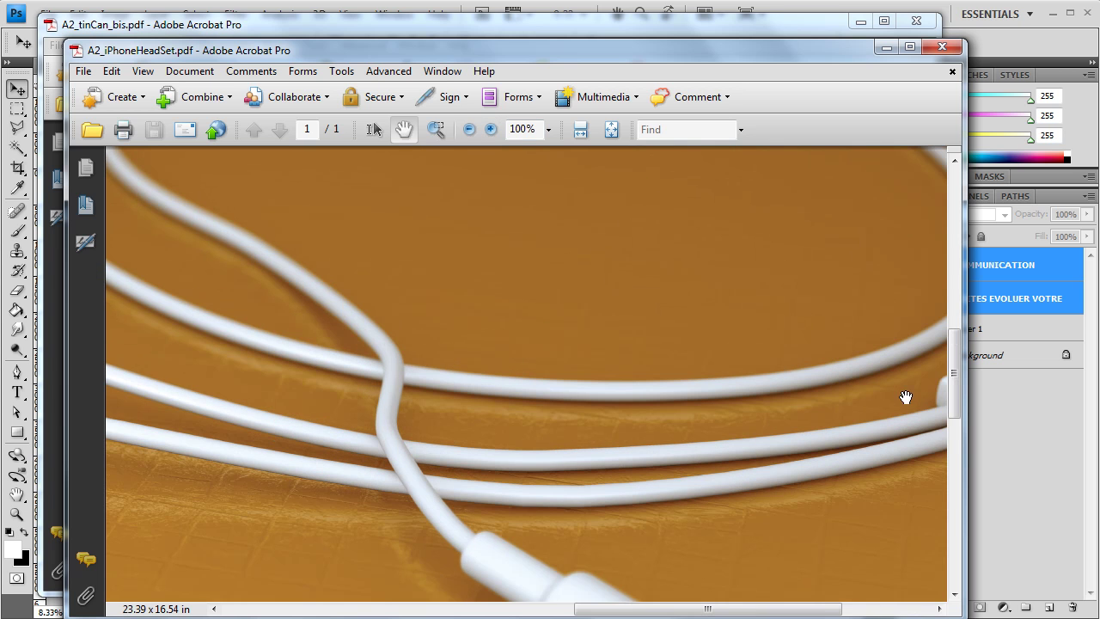
drag(903, 393, 555, 373)
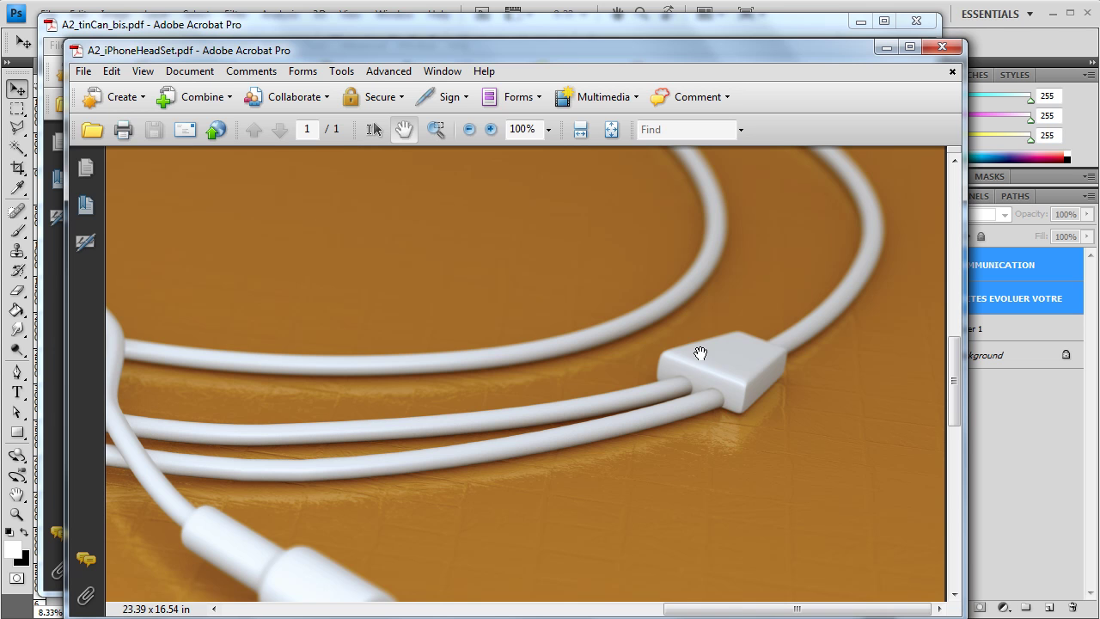
drag(331, 396, 598, 404)
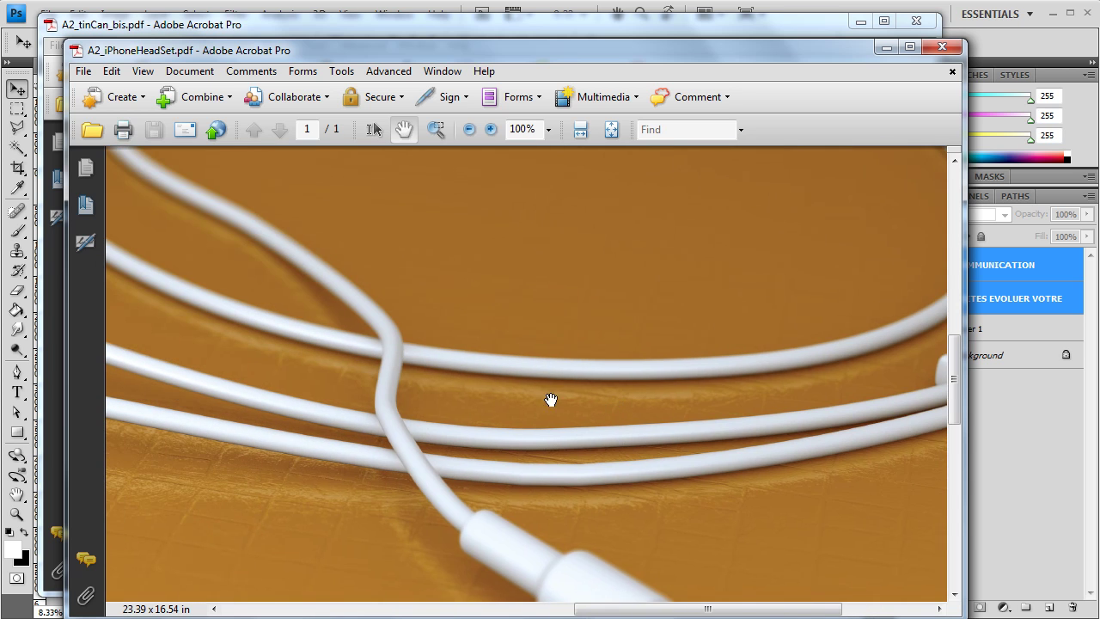
drag(464, 395, 550, 410)
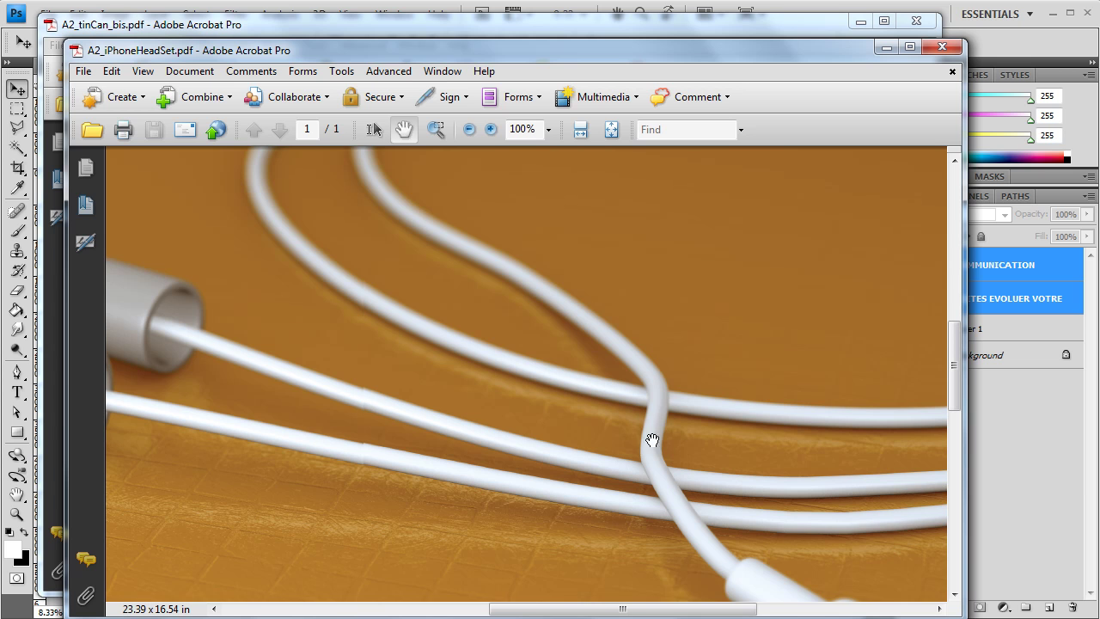
drag(485, 423, 739, 405)
drag(428, 356, 593, 339)
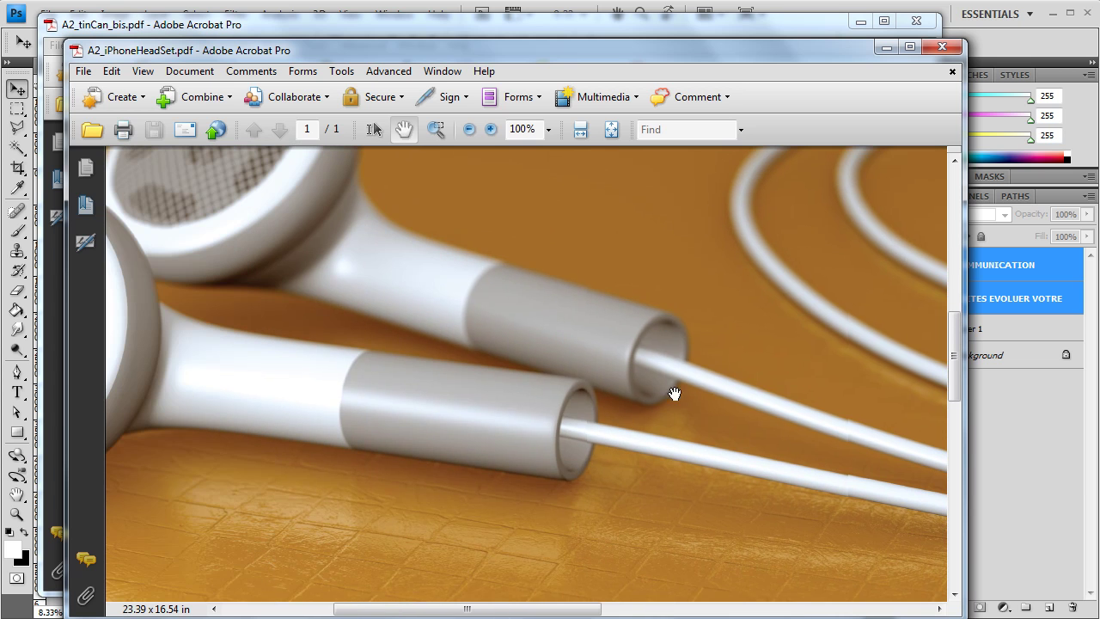
drag(675, 387, 615, 357)
Step: Zoom back out to 37.7% to see the earbuds and KOPILOT logo
click(470, 130)
click(469, 130)
click(469, 129)
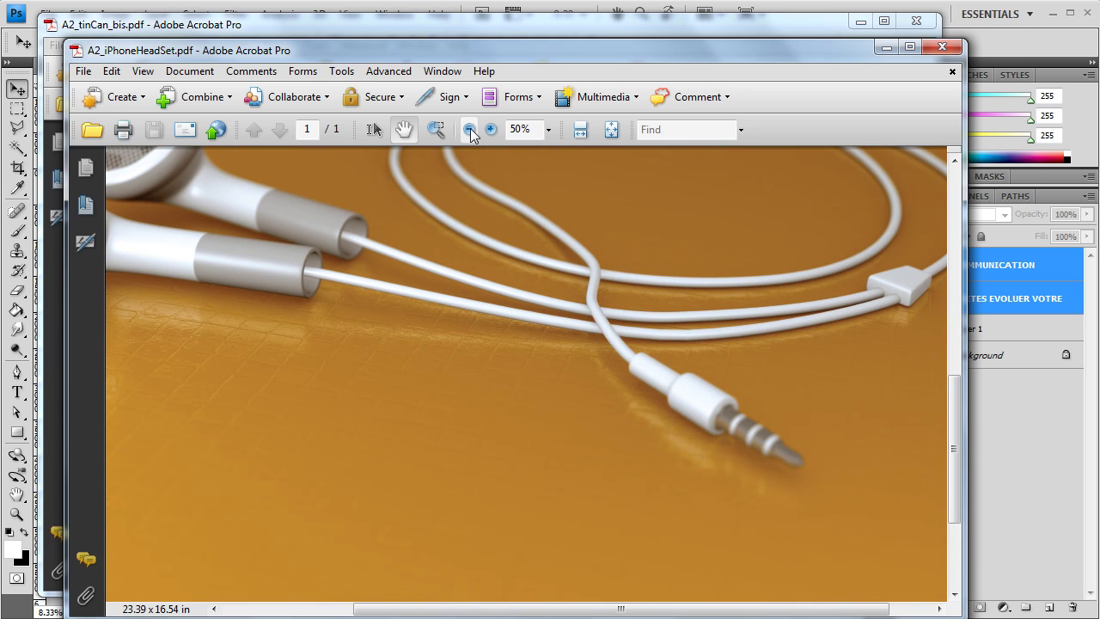
drag(594, 205, 589, 318)
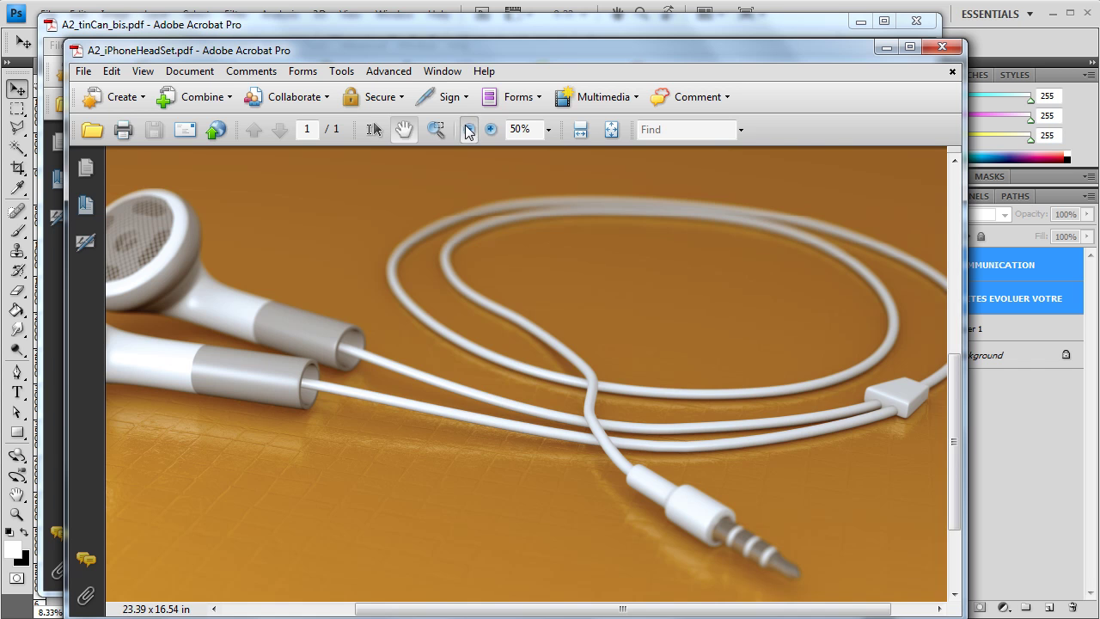
click(469, 130)
drag(624, 189, 613, 273)
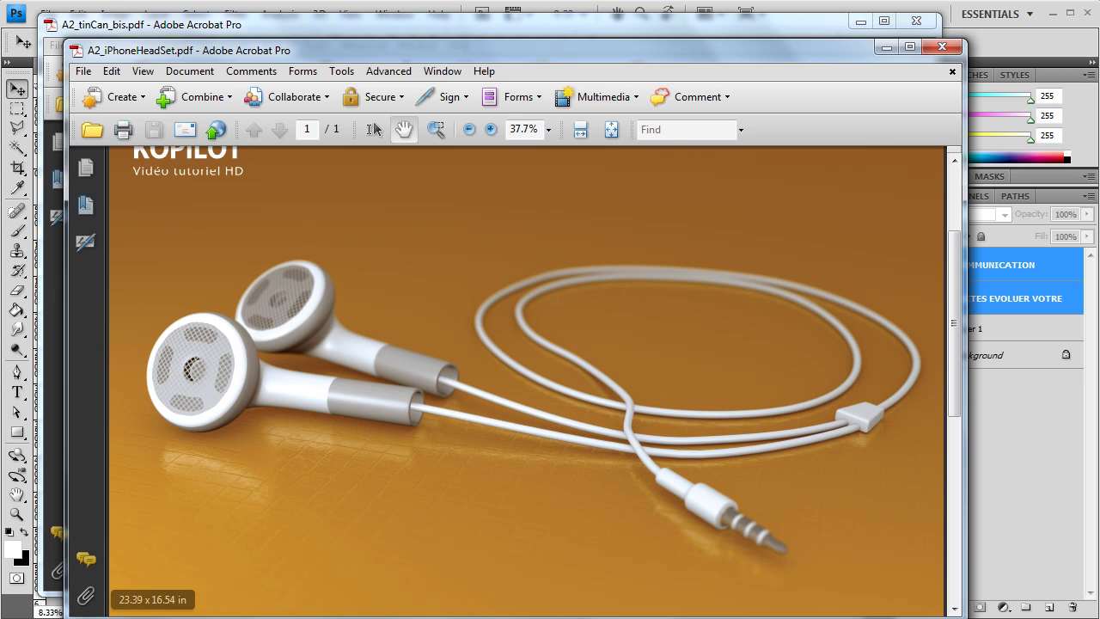
click(285, 569)
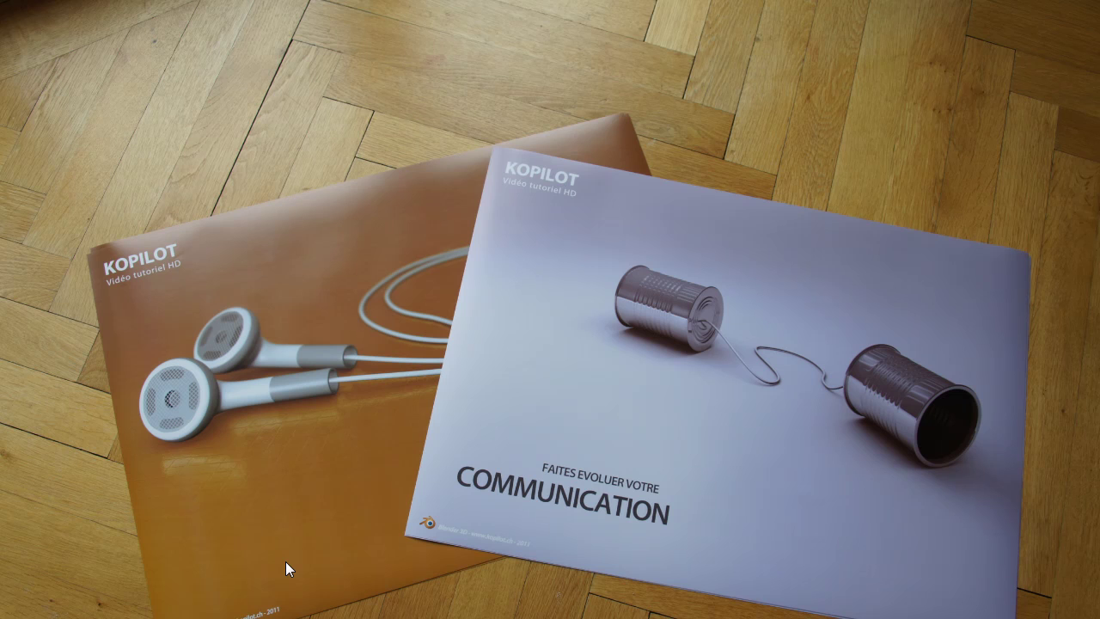